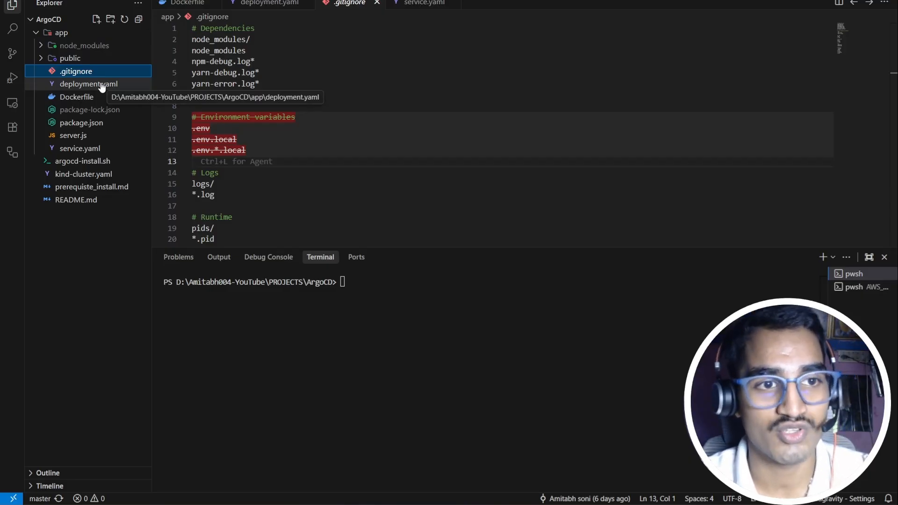
Step: Open the app's Dockerfile and highlight its stage 1 base image line
{"action": "left_click", "coordinate": [101, 85]}
{"action": "left_click", "coordinate": [113, 100]}
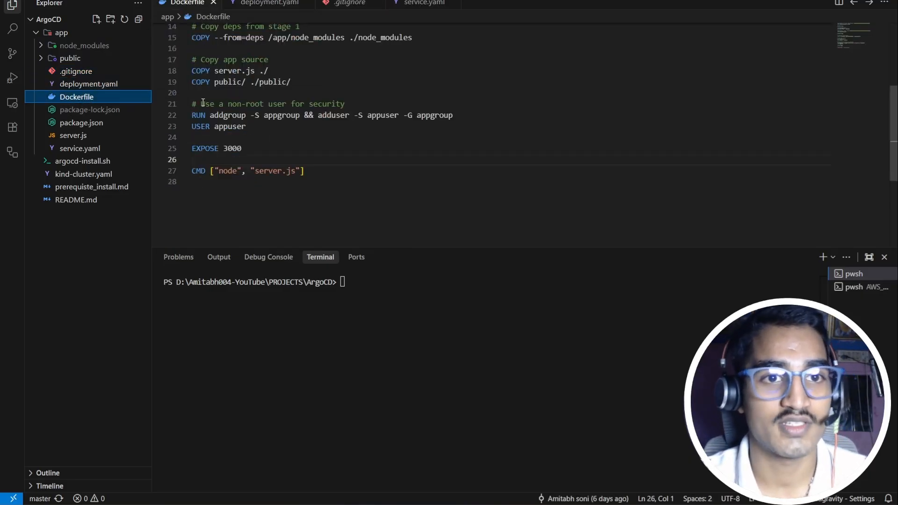
{"action": "scroll", "coordinate": [259, 111], "scroll_direction": "up", "scroll_amount": 4}
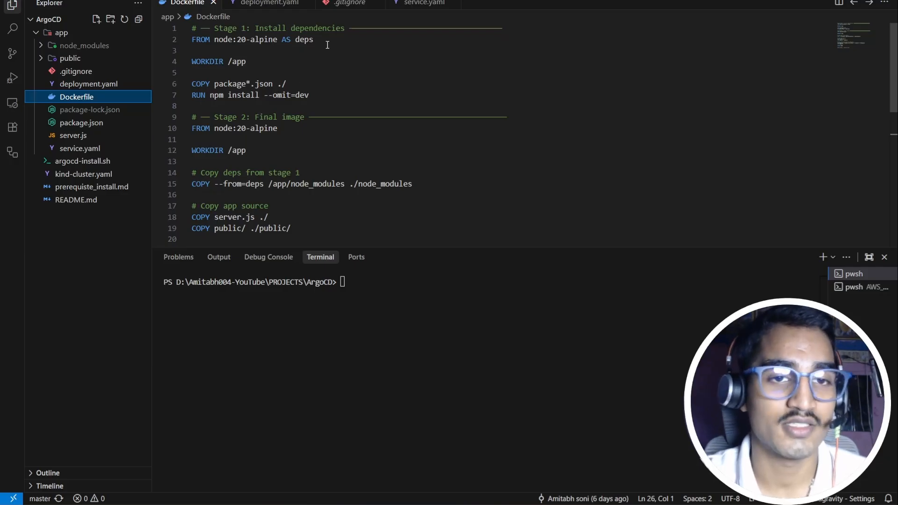
{"action": "left_click_drag", "start_coordinate": [329, 44], "coordinate": [206, 40]}
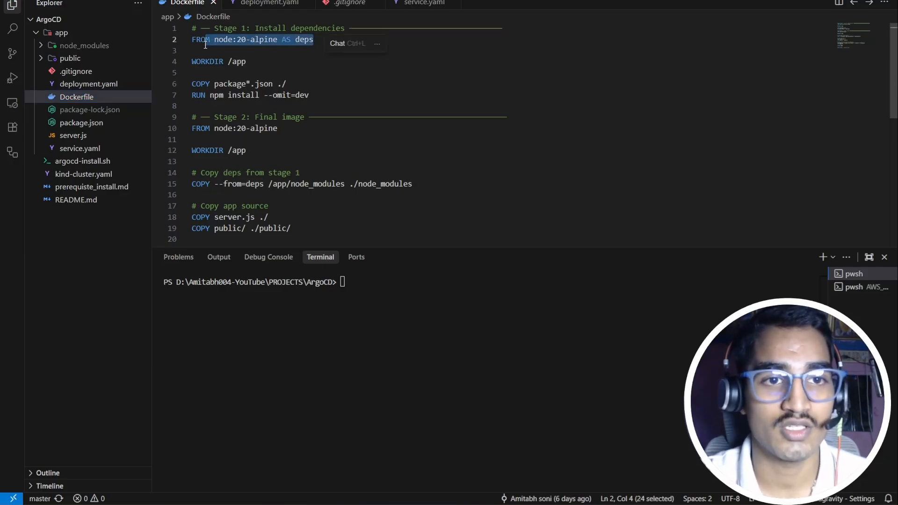
{"action": "left_click", "coordinate": [324, 95]}
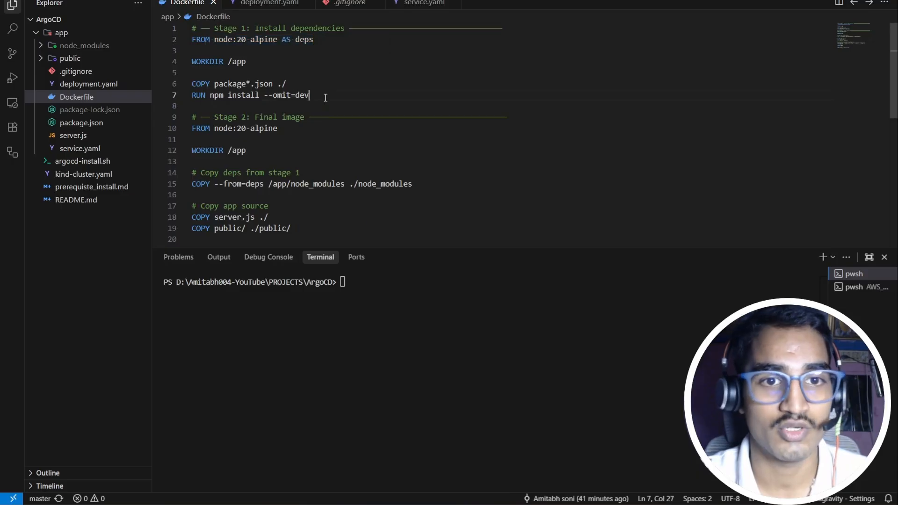
Step: Highlight the FROM node:20-alpine AS deps line and the WORKDIR /app line
{"action": "scroll", "coordinate": [307, 96], "scroll_direction": "down", "scroll_amount": 4}
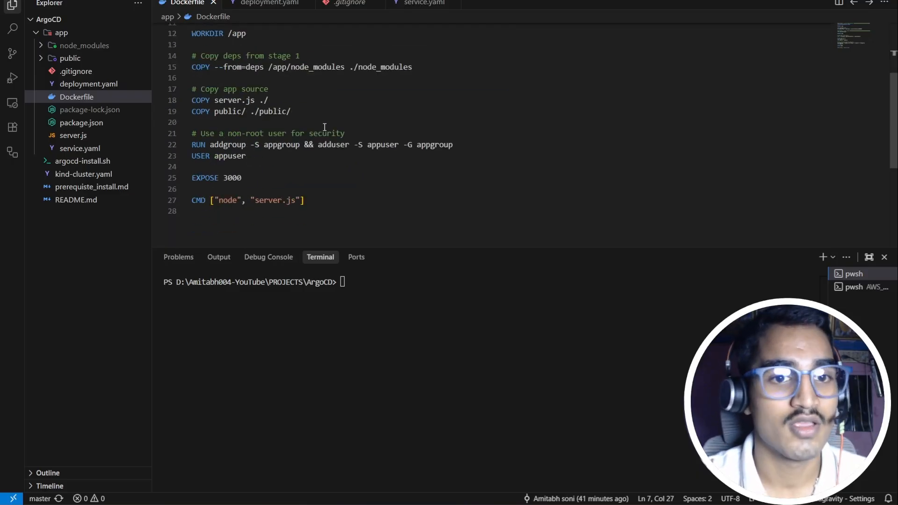
{"action": "scroll", "coordinate": [300, 153], "scroll_direction": "up", "scroll_amount": 1}
{"action": "scroll", "coordinate": [300, 154], "scroll_direction": "up", "scroll_amount": 3}
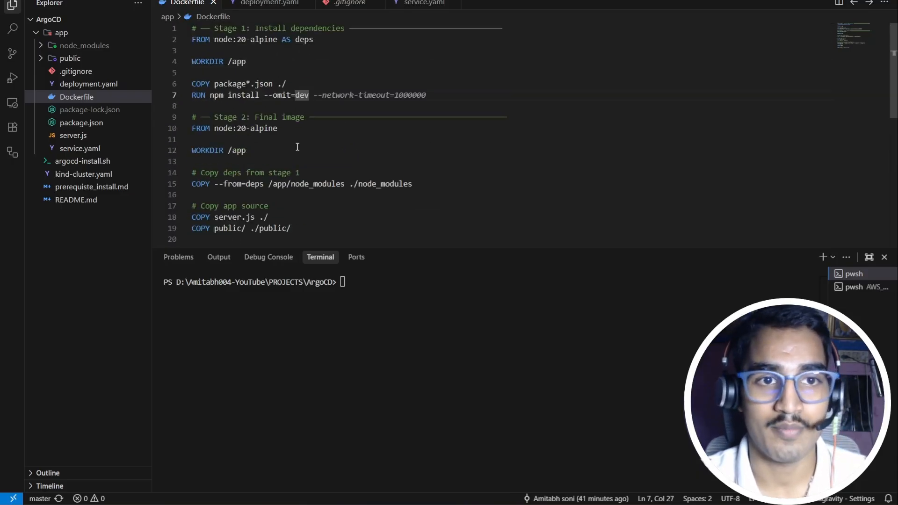
{"action": "left_click_drag", "start_coordinate": [313, 36], "coordinate": [192, 39]}
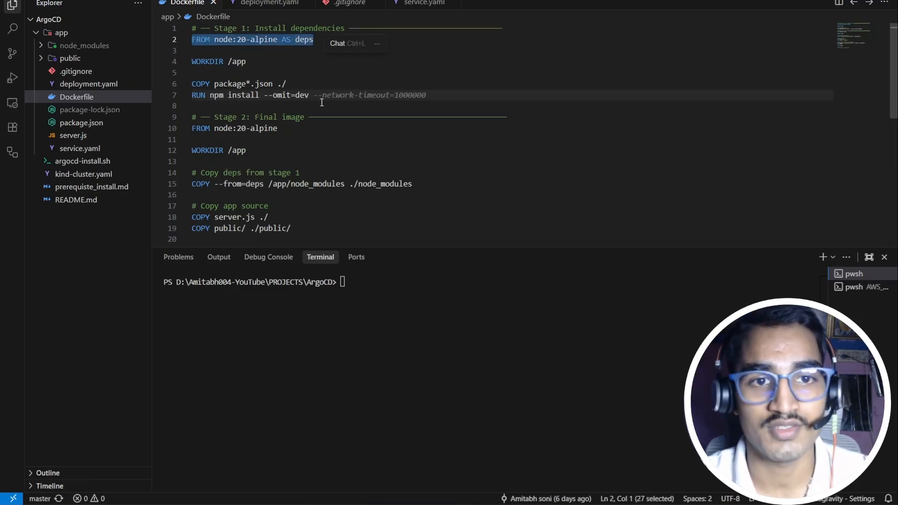
{"action": "scroll", "coordinate": [315, 107], "scroll_direction": "down", "scroll_amount": 2}
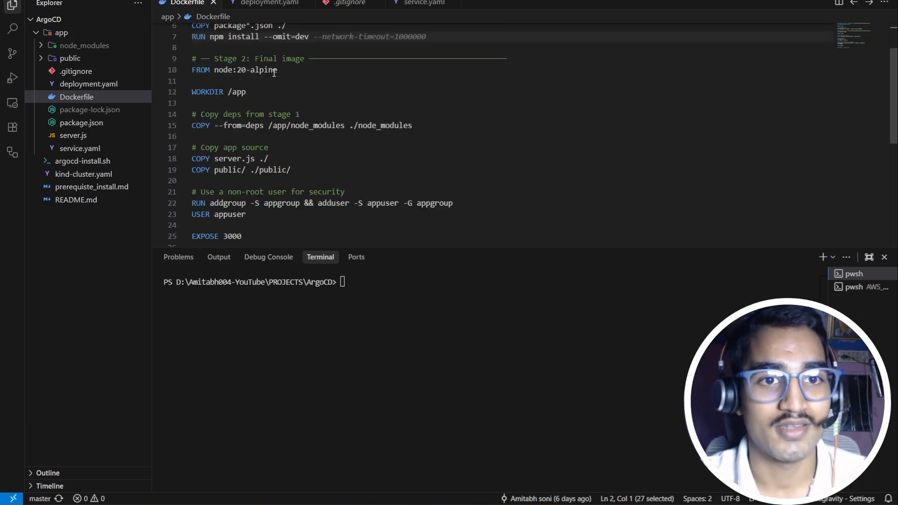
{"action": "left_click_drag", "start_coordinate": [291, 74], "coordinate": [191, 72]}
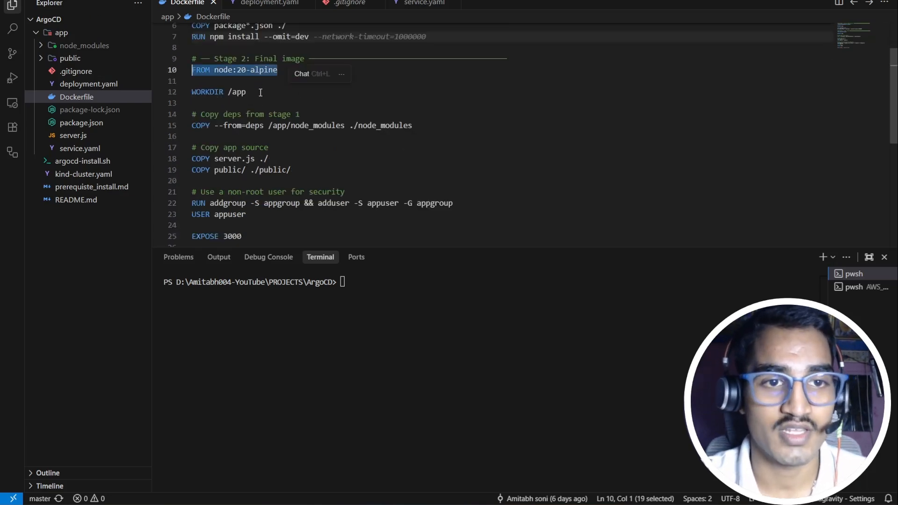
{"action": "left_click_drag", "start_coordinate": [260, 92], "coordinate": [192, 92]}
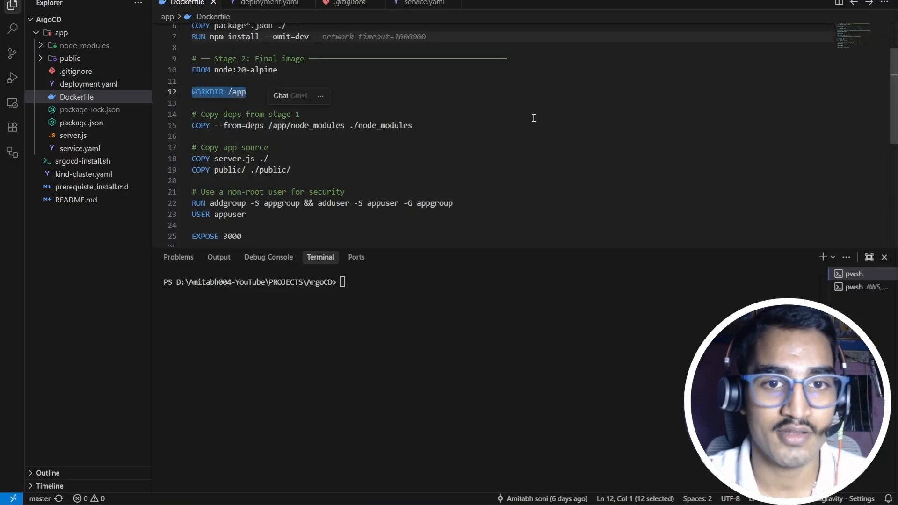
Step: Highlight the dependency and source copy steps, then move to the USER appuser line
{"action": "left_click_drag", "start_coordinate": [323, 174], "coordinate": [184, 129]}
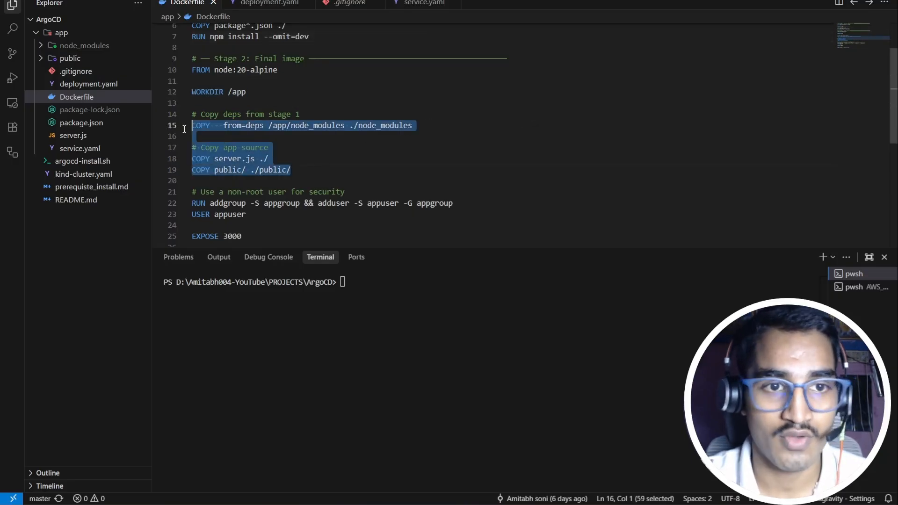
{"action": "left_click", "coordinate": [348, 167]}
{"action": "scroll", "coordinate": [348, 166], "scroll_direction": "down", "scroll_amount": 2}
{"action": "left_click", "coordinate": [257, 153]}
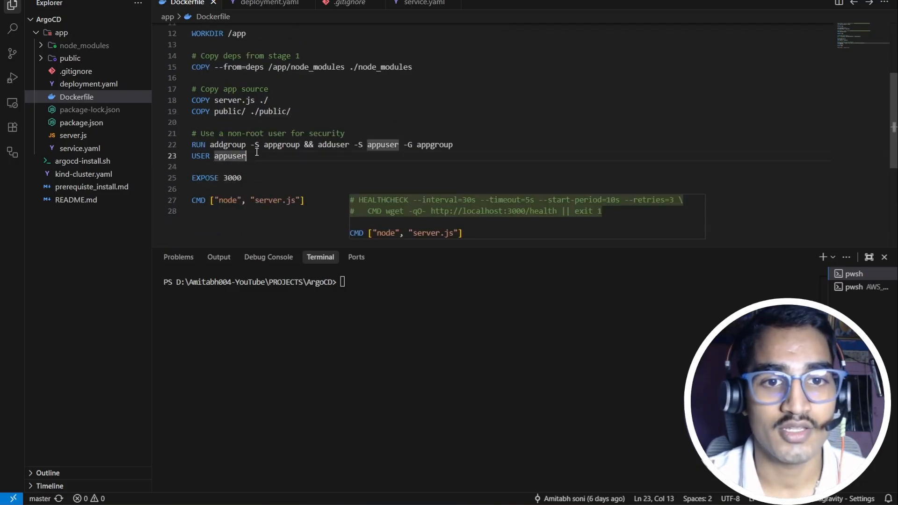
Step: Review the Dockerfile's adduser, EXPOSE 3000 and CMD lines, then open deployment.yaml
{"action": "left_click", "coordinate": [342, 145]}
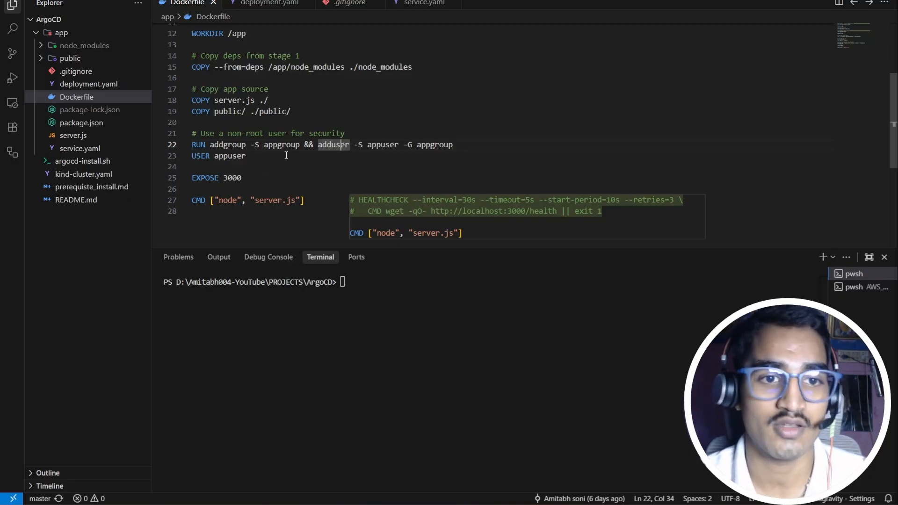
{"action": "left_click", "coordinate": [279, 188]}
{"action": "scroll", "coordinate": [276, 178], "scroll_direction": "down", "scroll_amount": 2}
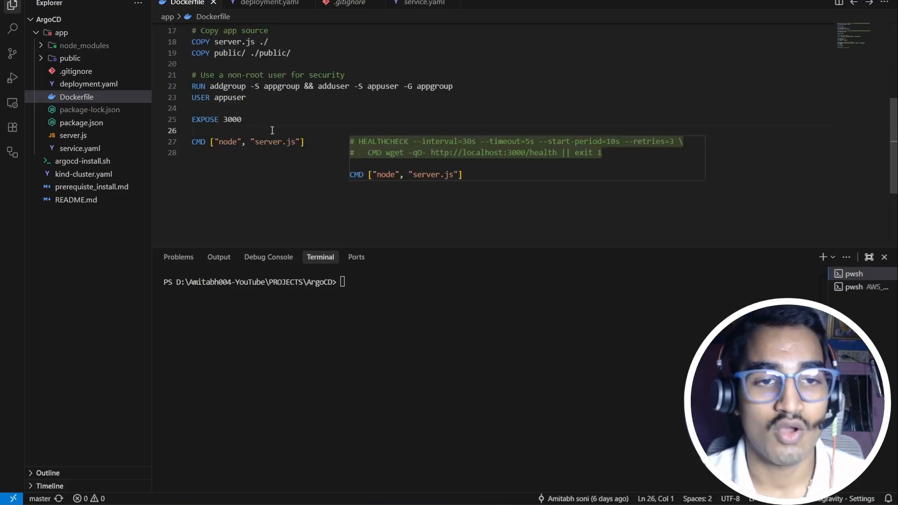
{"action": "left_click_drag", "start_coordinate": [242, 120], "coordinate": [221, 120]}
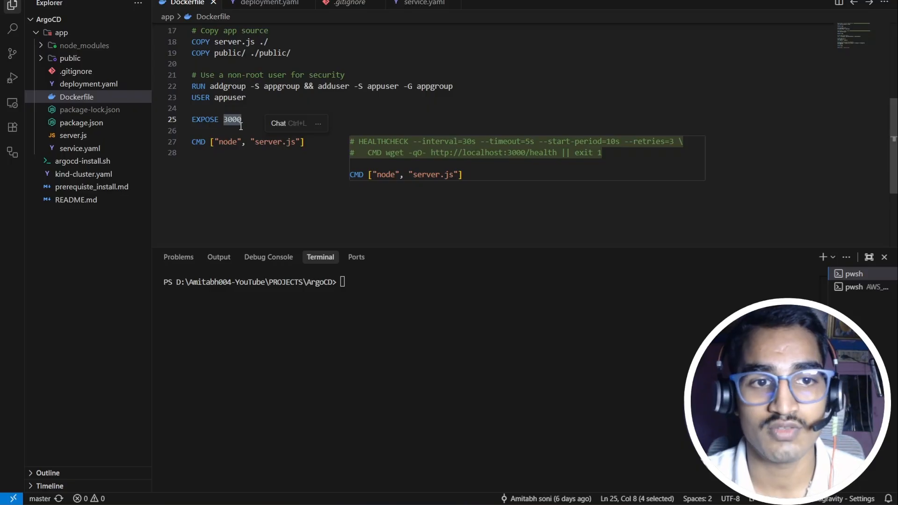
{"action": "left_click", "coordinate": [314, 142]}
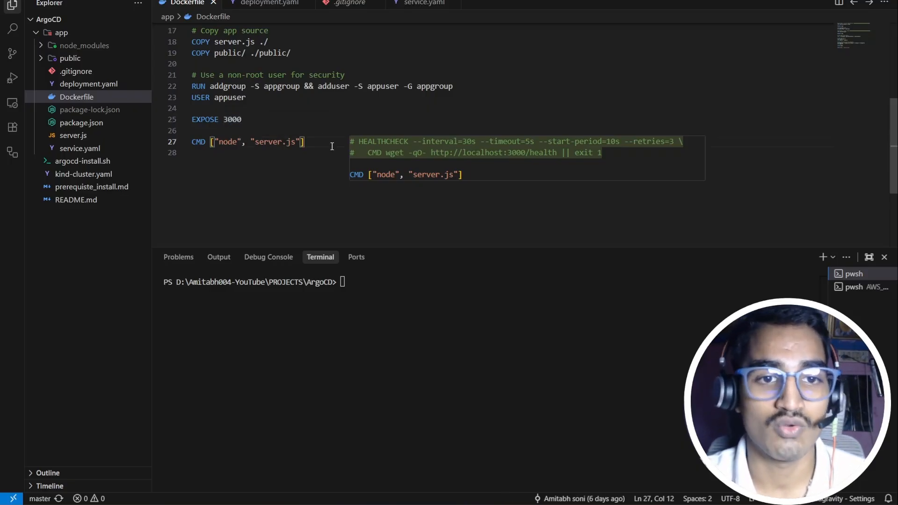
{"action": "left_click", "coordinate": [120, 87]}
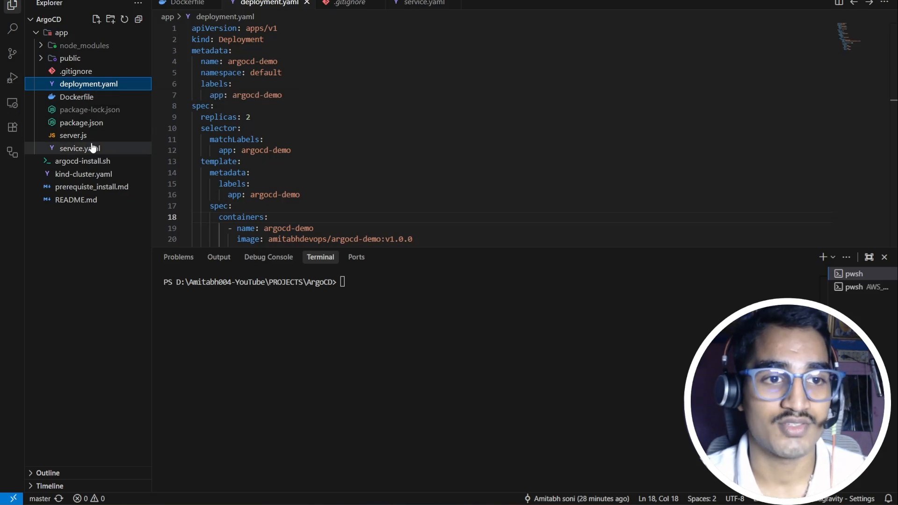
Step: Point out the manifest header: apiVersion apps/v1, Deployment kind, name, default namespace, argocd-demo label
{"action": "left_click", "coordinate": [286, 37]}
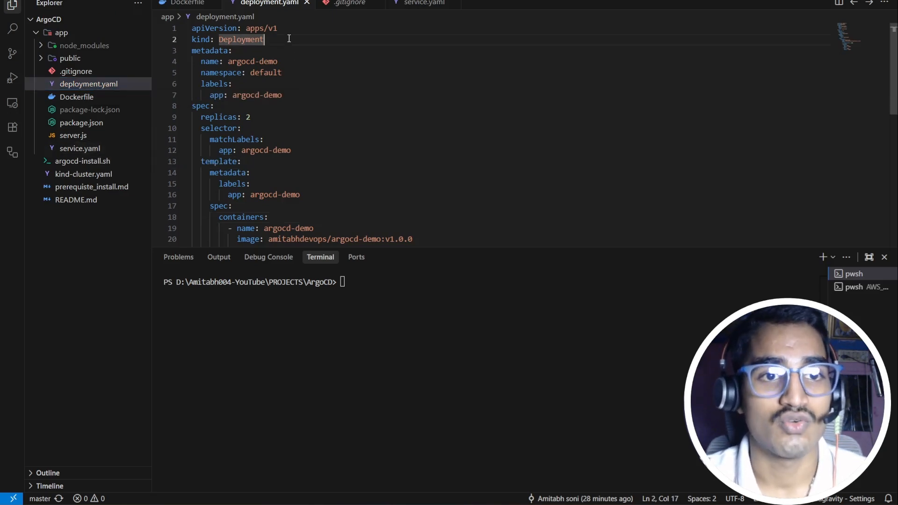
{"action": "left_click_drag", "start_coordinate": [280, 29], "coordinate": [246, 29]}
{"action": "left_click", "coordinate": [254, 41]}
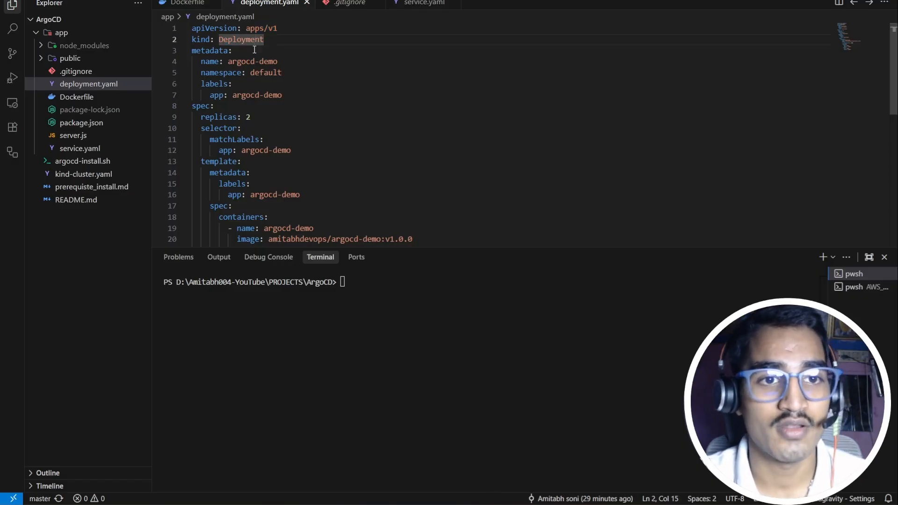
{"action": "left_click", "coordinate": [292, 62]}
{"action": "left_click", "coordinate": [267, 73]}
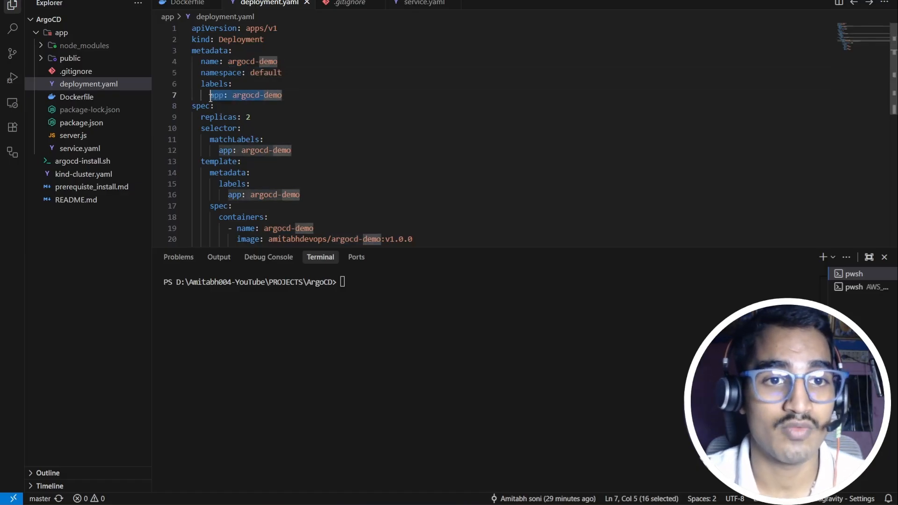
{"action": "left_click_drag", "start_coordinate": [282, 95], "coordinate": [233, 96]}
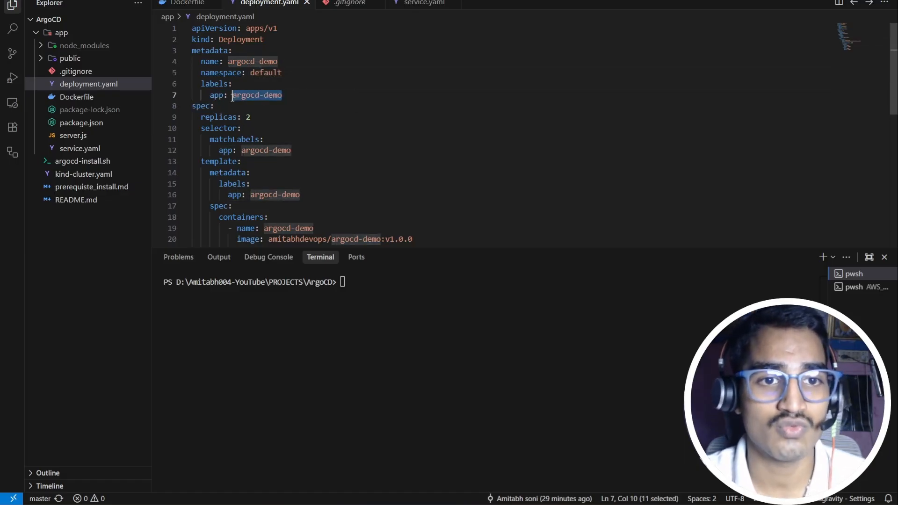
Step: Highlight the argocd-demo selector label and the pod template label
{"action": "scroll", "coordinate": [261, 112], "scroll_direction": "down", "scroll_amount": 1}
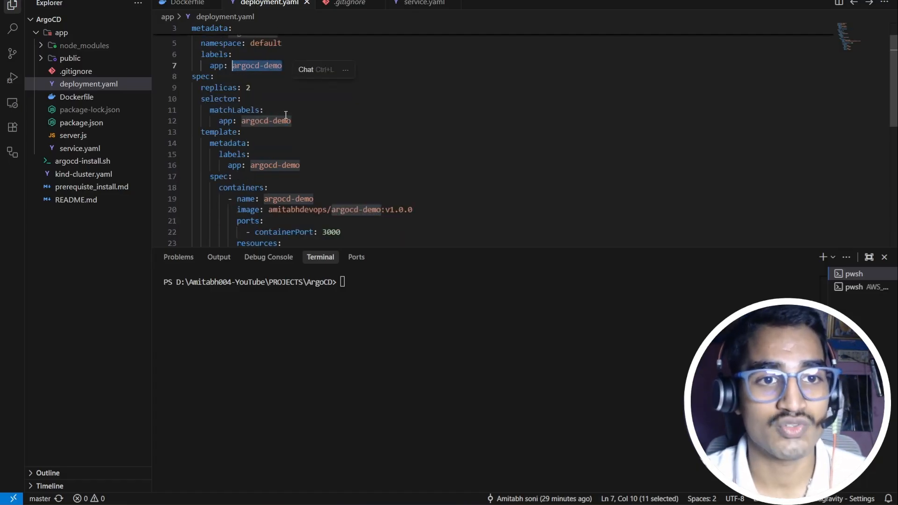
{"action": "scroll", "coordinate": [286, 115], "scroll_direction": "up", "scroll_amount": 1}
{"action": "left_click_drag", "start_coordinate": [253, 117], "coordinate": [245, 120]}
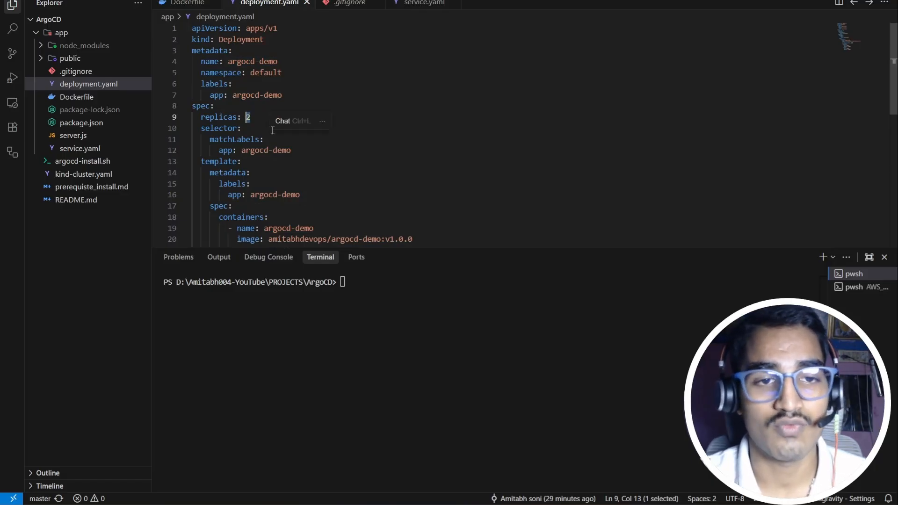
{"action": "scroll", "coordinate": [272, 130], "scroll_direction": "down", "scroll_amount": 1}
{"action": "key", "text": "Down"}
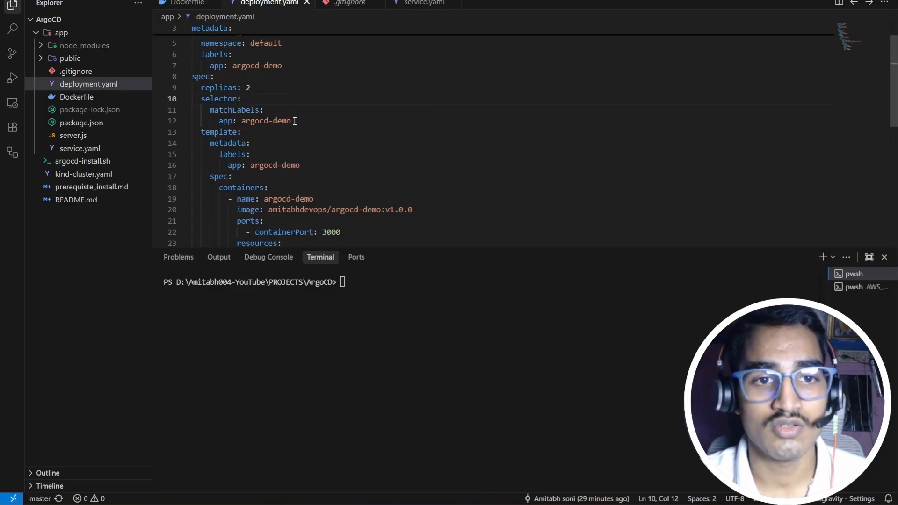
{"action": "left_click_drag", "start_coordinate": [294, 120], "coordinate": [241, 121]}
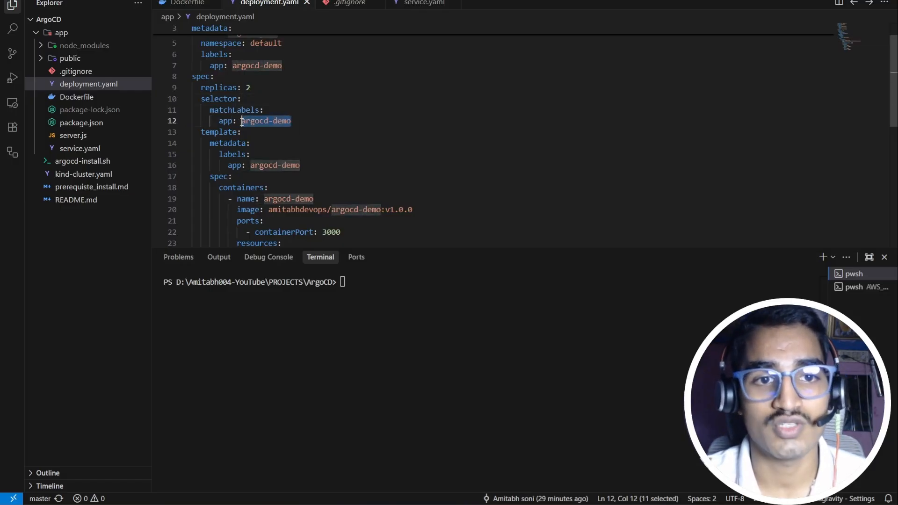
{"action": "scroll", "coordinate": [276, 104], "scroll_direction": "up", "scroll_amount": 1}
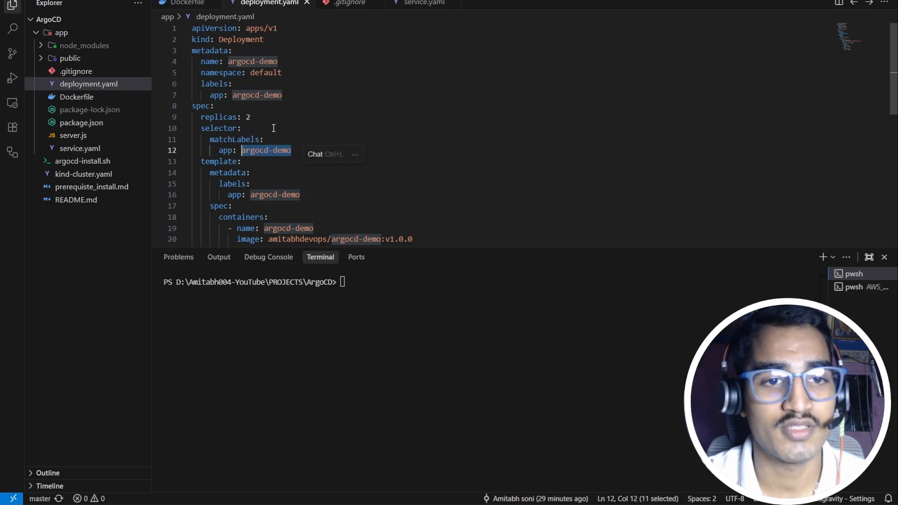
{"action": "scroll", "coordinate": [272, 140], "scroll_direction": "down", "scroll_amount": 1}
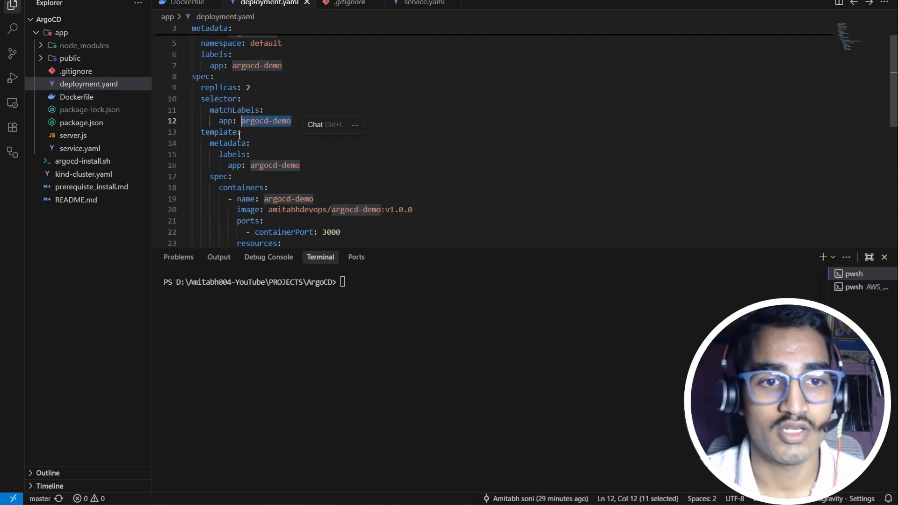
{"action": "scroll", "coordinate": [239, 135], "scroll_direction": "down", "scroll_amount": 1}
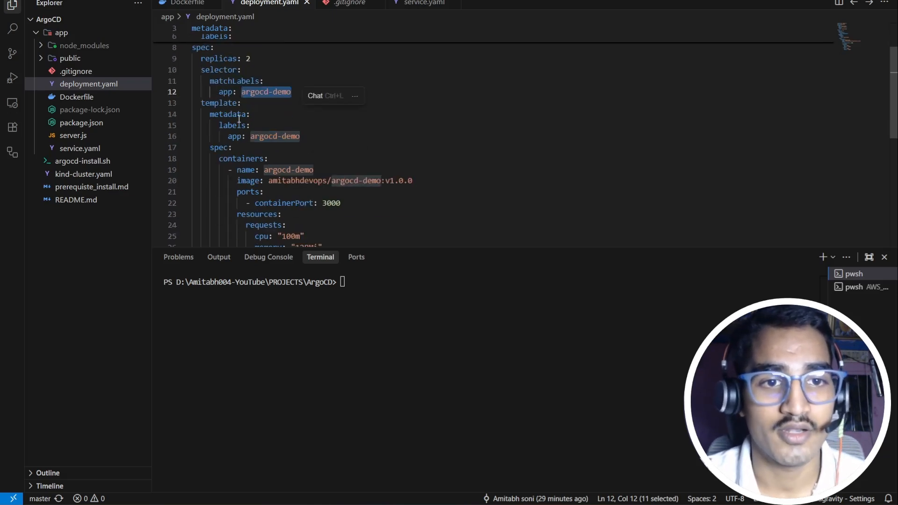
{"action": "left_click", "coordinate": [299, 136]}
Step: Highlight the container image amitabhdevops/argocd-demo:v1.0.0 on line 20 and review the container spec
{"action": "scroll", "coordinate": [302, 135], "scroll_direction": "down", "scroll_amount": 2}
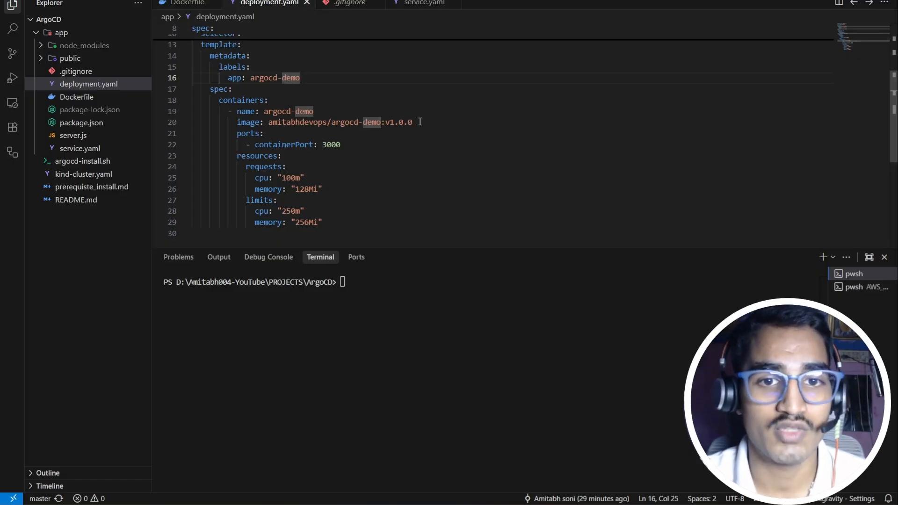
{"action": "left_click_drag", "start_coordinate": [413, 122], "coordinate": [271, 126]}
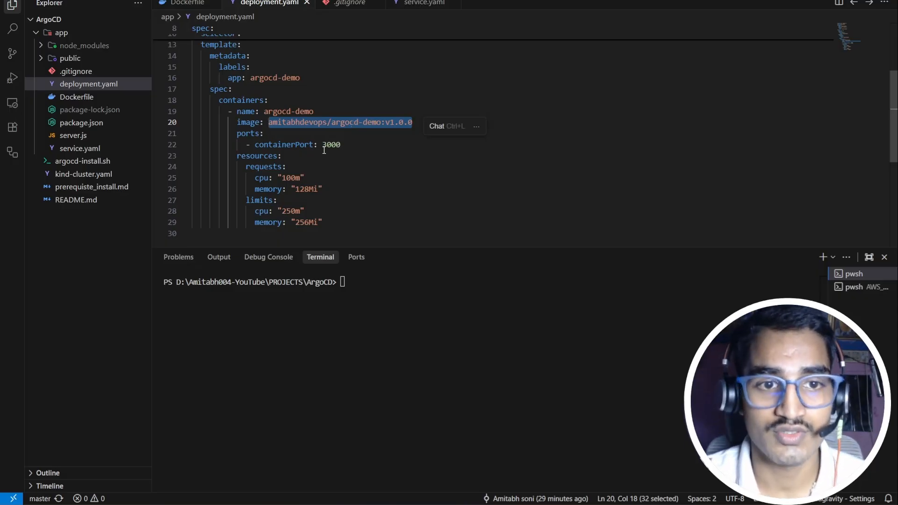
{"action": "scroll", "coordinate": [324, 150], "scroll_direction": "down", "scroll_amount": 1}
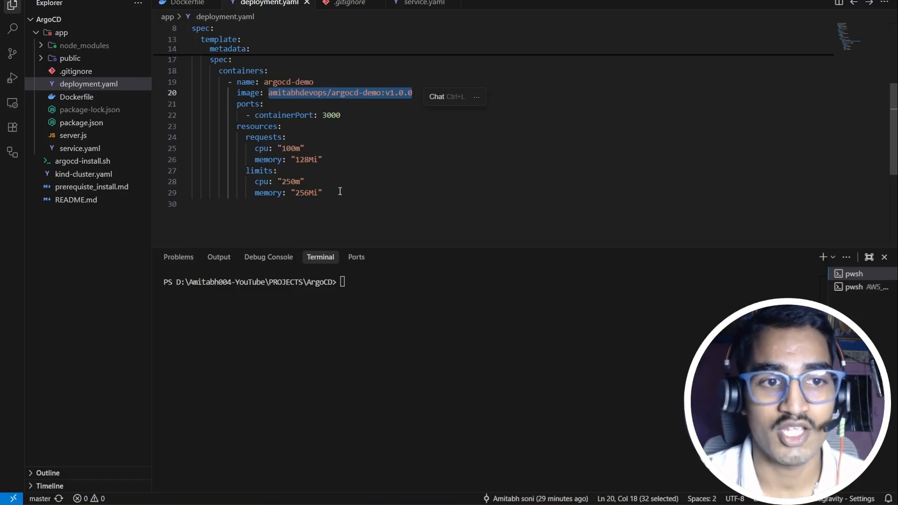
{"action": "scroll", "coordinate": [291, 161], "scroll_direction": "up", "scroll_amount": 3}
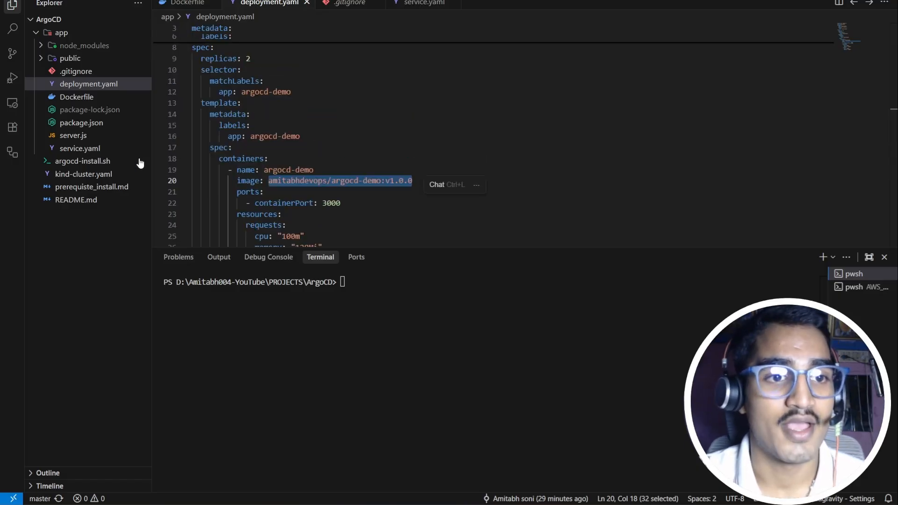
Step: Open service.yaml and point out apiVersion v1, kind Service, name argocd-demo and default namespace
{"action": "left_click", "coordinate": [112, 154]}
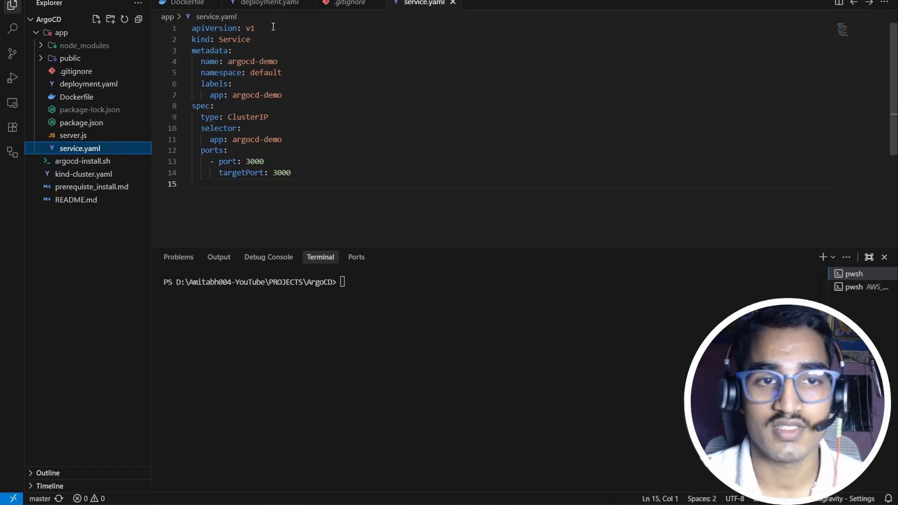
{"action": "left_click", "coordinate": [258, 28]}
{"action": "left_click_drag", "start_coordinate": [258, 28], "coordinate": [247, 29]}
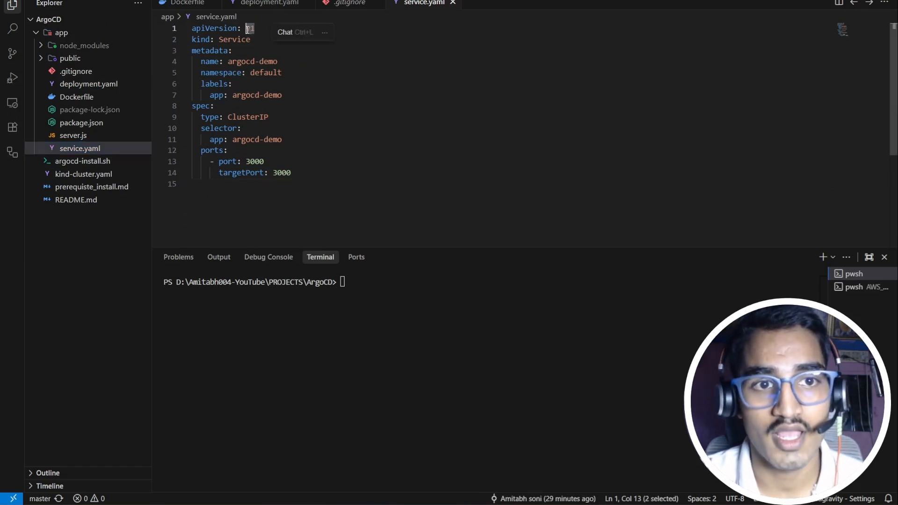
{"action": "left_click", "coordinate": [261, 43]}
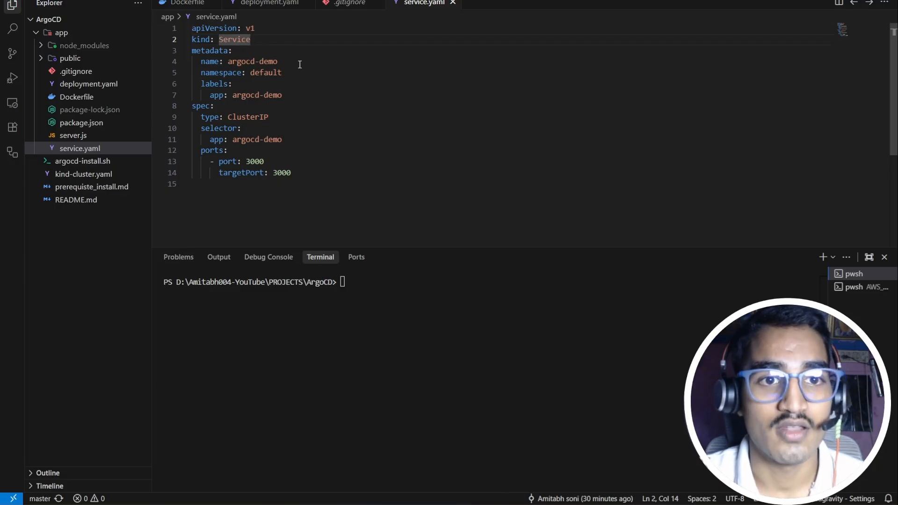
{"action": "left_click_drag", "start_coordinate": [298, 63], "coordinate": [227, 61]}
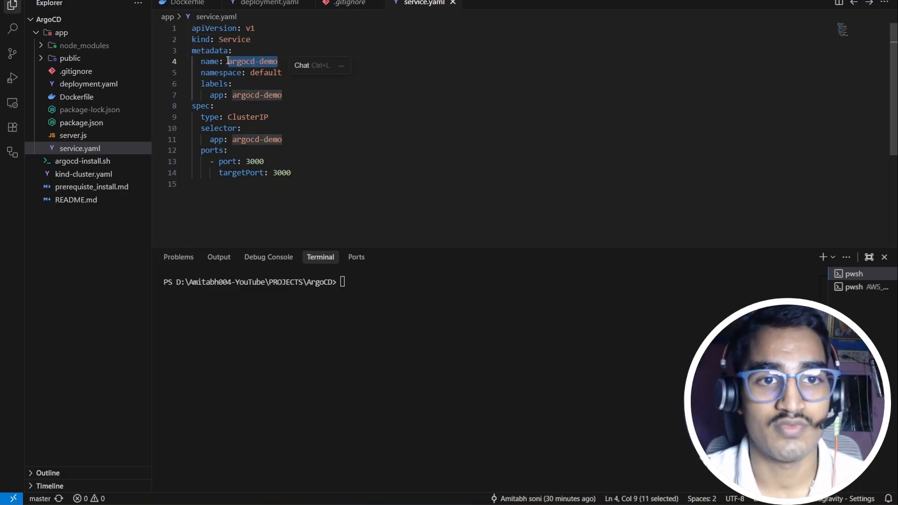
{"action": "left_click", "coordinate": [268, 73]}
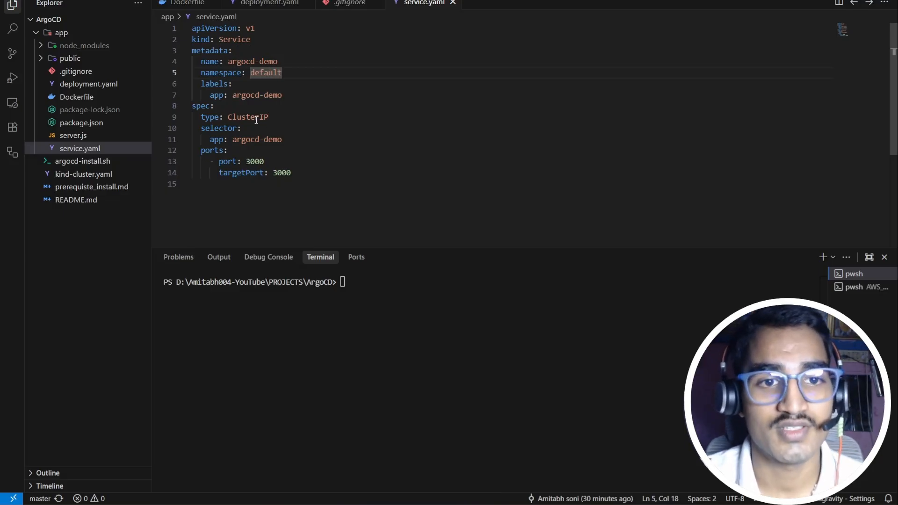
Step: Highlight the argocd-demo selector label and the port 3000 to targetPort 3000 mapping
{"action": "left_click_drag", "start_coordinate": [283, 140], "coordinate": [233, 140]}
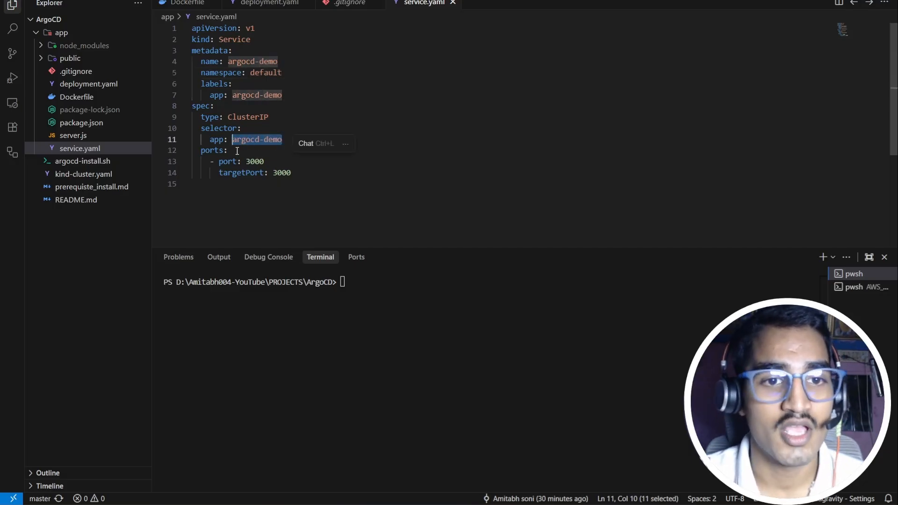
{"action": "left_click", "coordinate": [307, 176]}
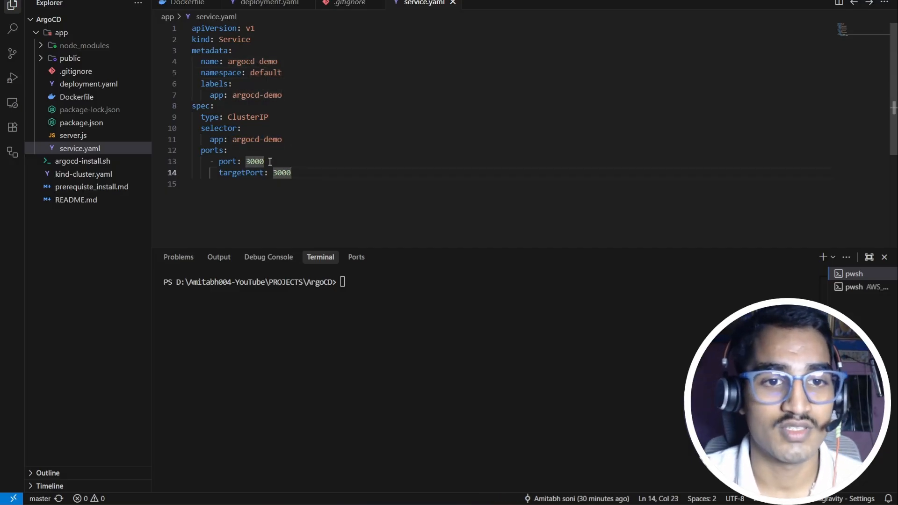
{"action": "left_click_drag", "start_coordinate": [292, 182], "coordinate": [275, 173]}
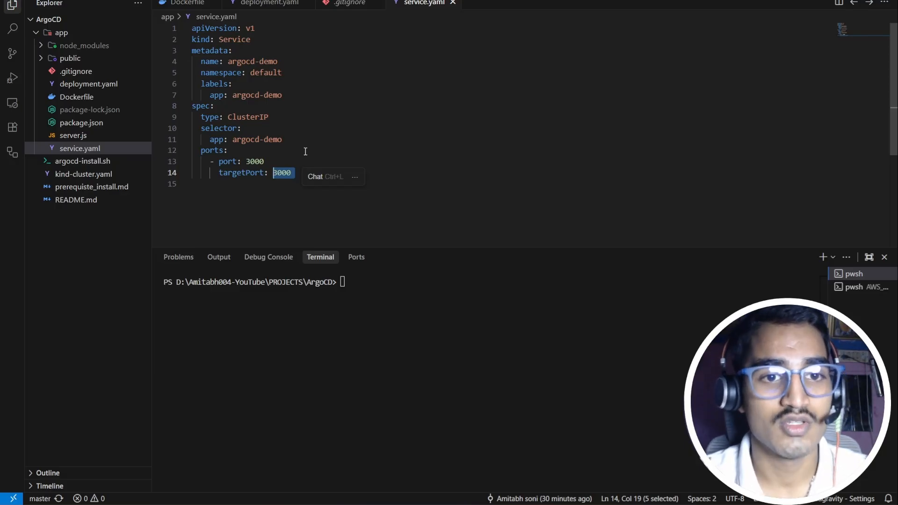
{"action": "key", "text": "Up"}
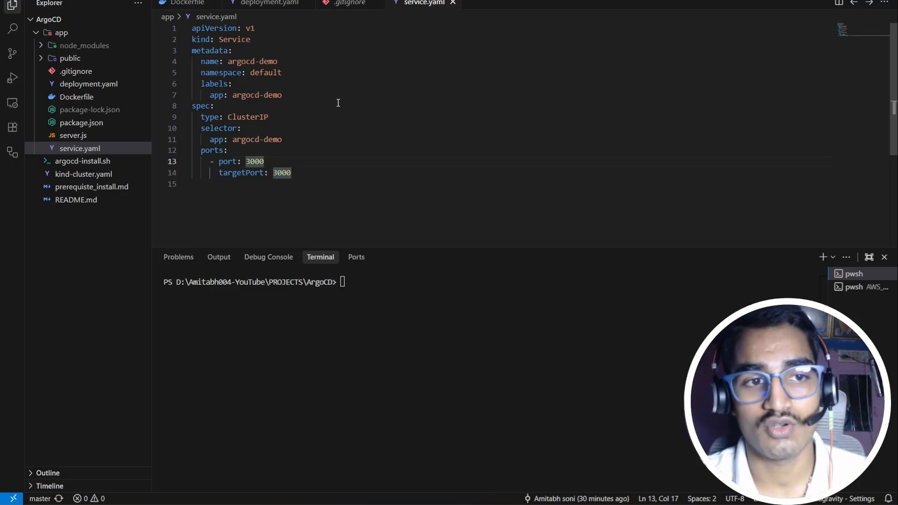
Step: Start the demo app with node server.js from the app folder, then open a new browser tab
{"action": "left_click", "coordinate": [494, 297]}
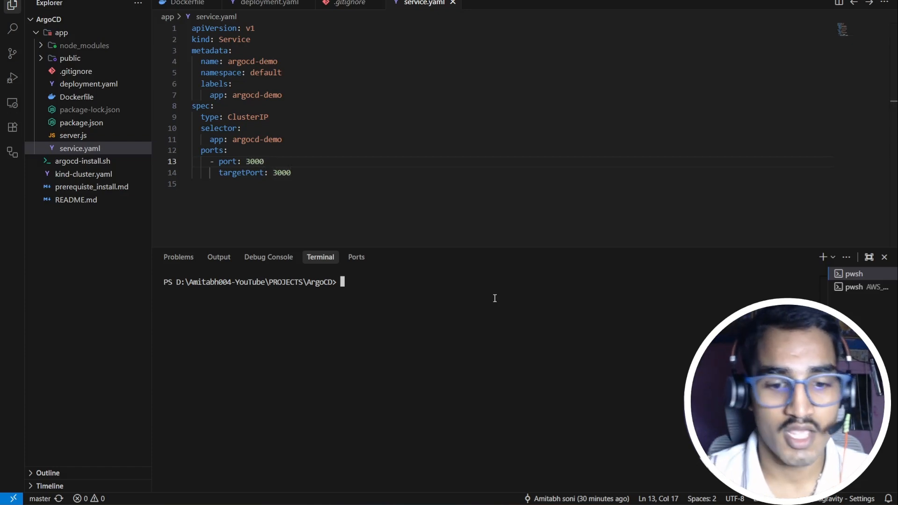
{"action": "type", "text": "c"}
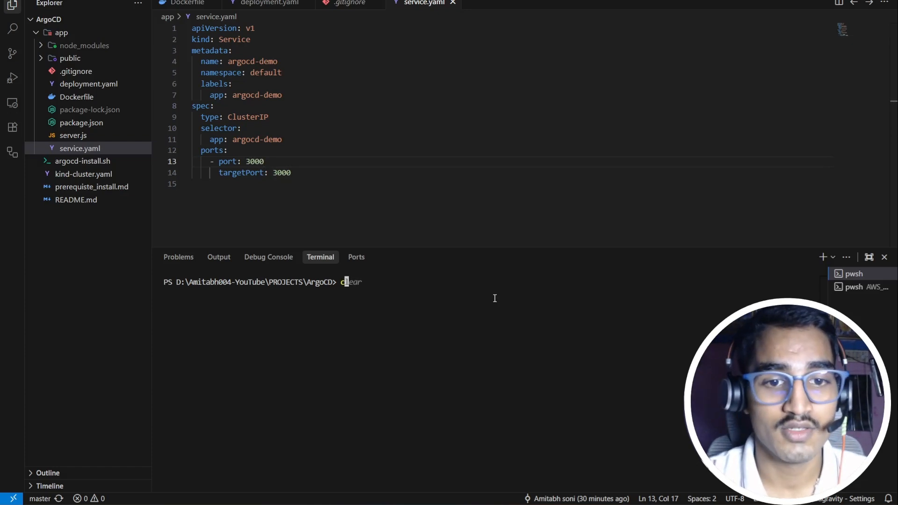
{"action": "type", "text": "d app"}
{"action": "key", "text": "Return"}
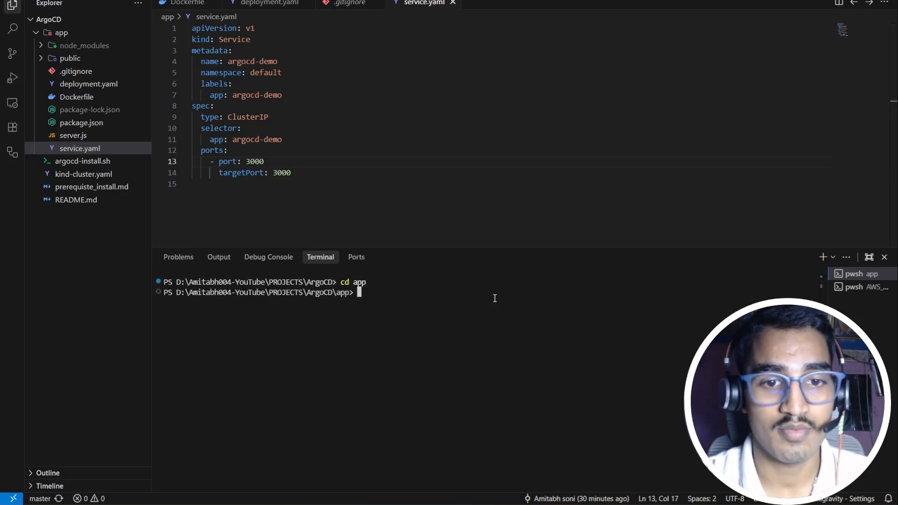
{"action": "type", "text": "node"}
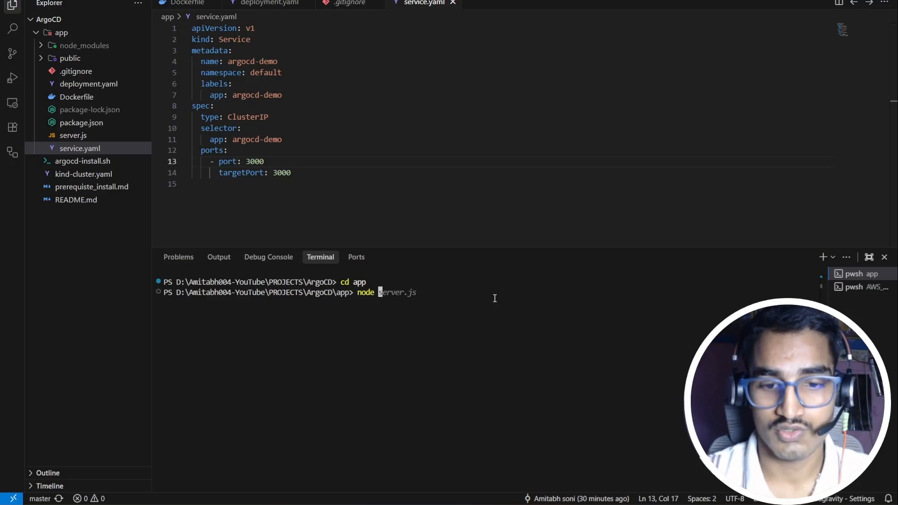
{"action": "key", "text": "Right"}
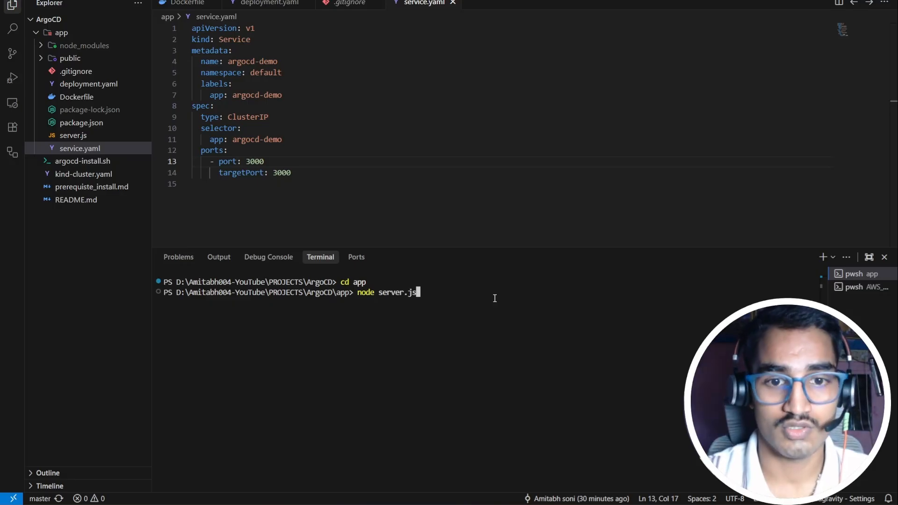
{"action": "key", "text": "Return"}
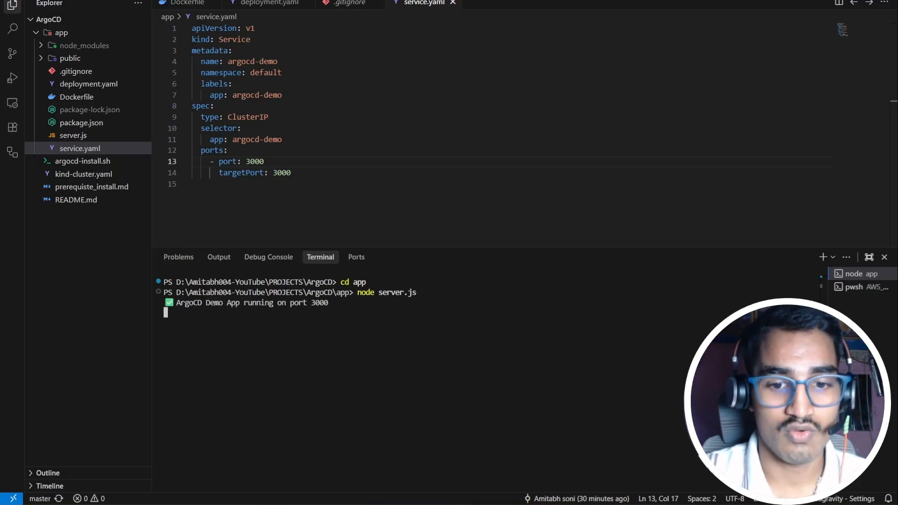
{"action": "key", "text": "alt+Tab"}
{"action": "key", "text": "ctrl+t"}
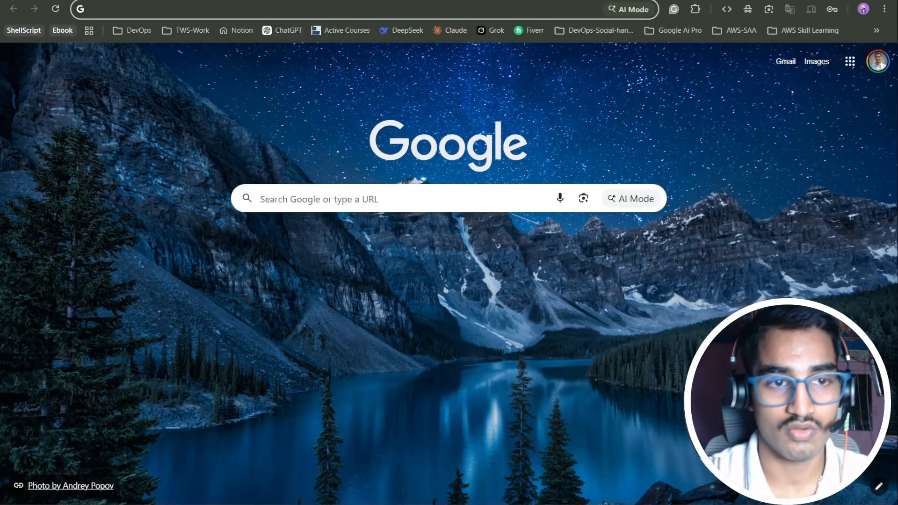
Step: Load localhost:3000 and scroll through the GitOps, Principles and Workflow sections
{"action": "type", "text": "loc"}
{"action": "key", "text": "Return"}
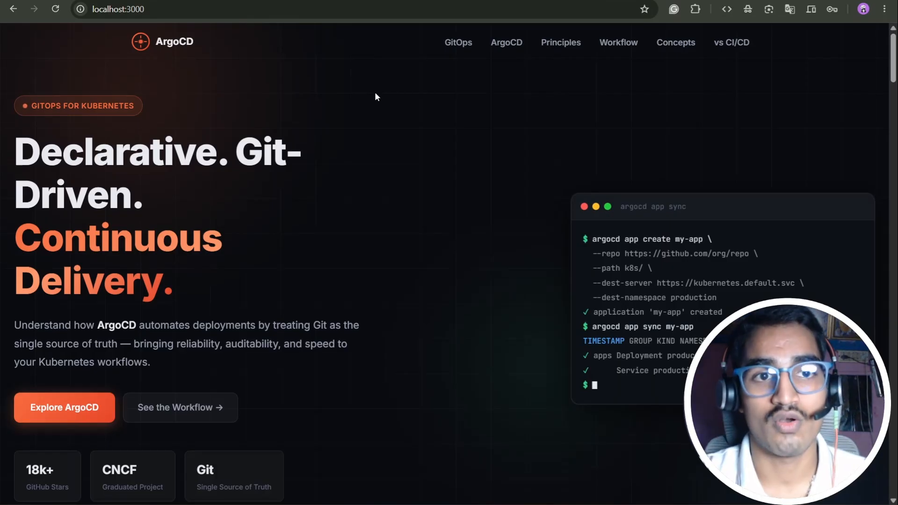
{"action": "scroll", "coordinate": [374, 97], "scroll_direction": "down", "scroll_amount": 3}
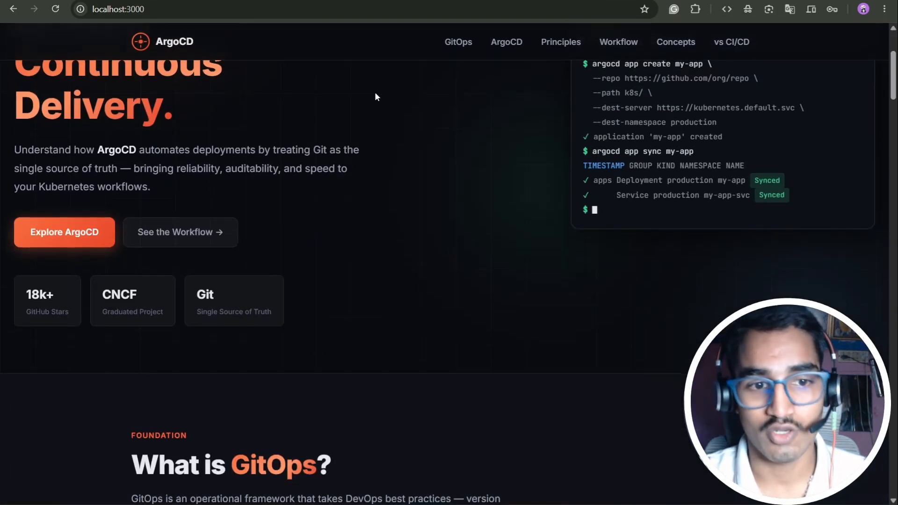
{"action": "scroll", "coordinate": [375, 97], "scroll_direction": "down", "scroll_amount": 20}
{"action": "scroll", "coordinate": [376, 97], "scroll_direction": "down", "scroll_amount": 12}
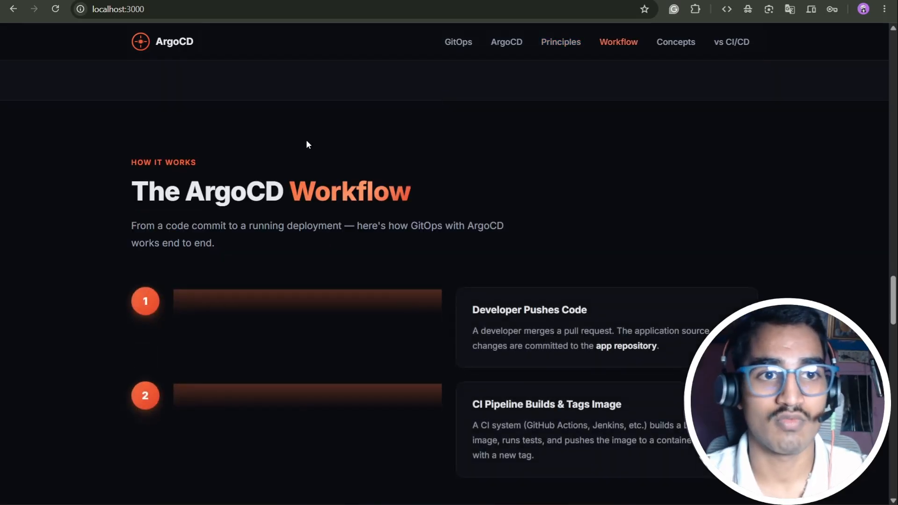
{"action": "scroll", "coordinate": [458, 250], "scroll_direction": "down", "scroll_amount": 15}
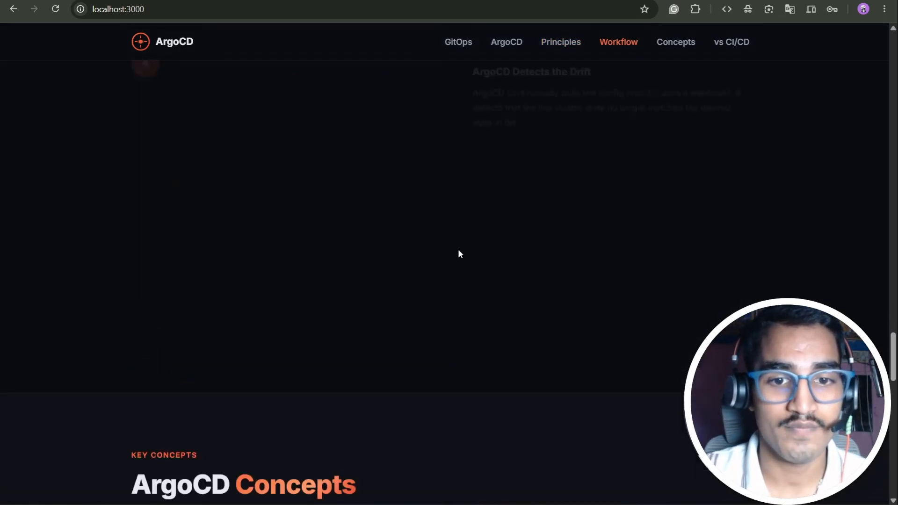
Step: Stop the running node server and return to the Dockerfile in the editor
{"action": "key", "text": "alt+Tab"}
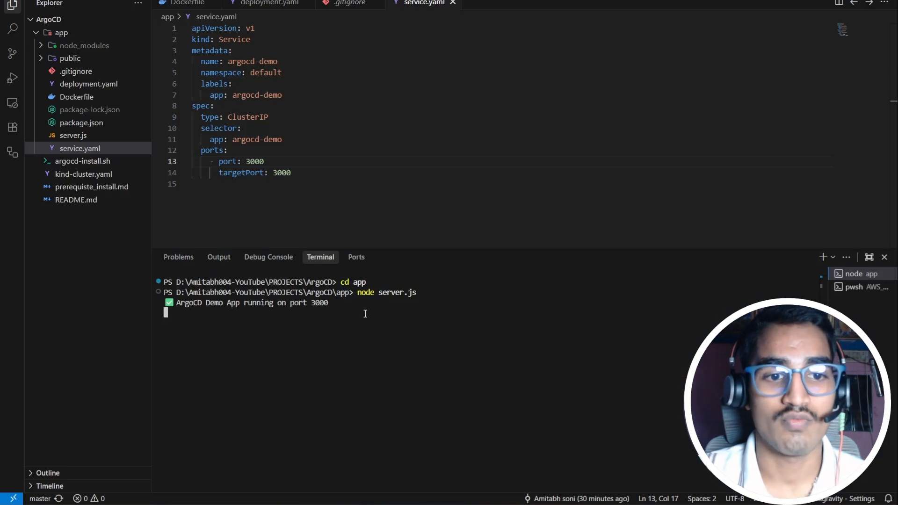
{"action": "key", "text": "ctrl+c"}
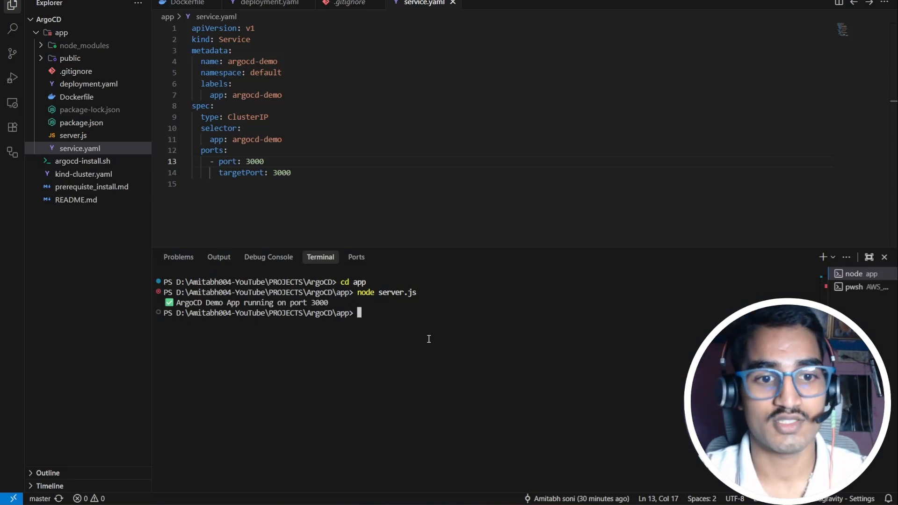
{"action": "left_click", "coordinate": [359, 151]}
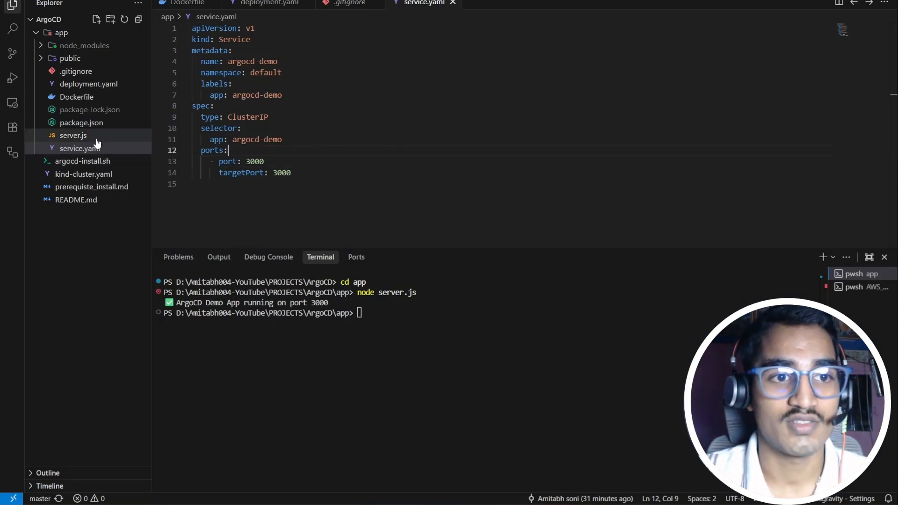
{"action": "left_click", "coordinate": [185, 4]}
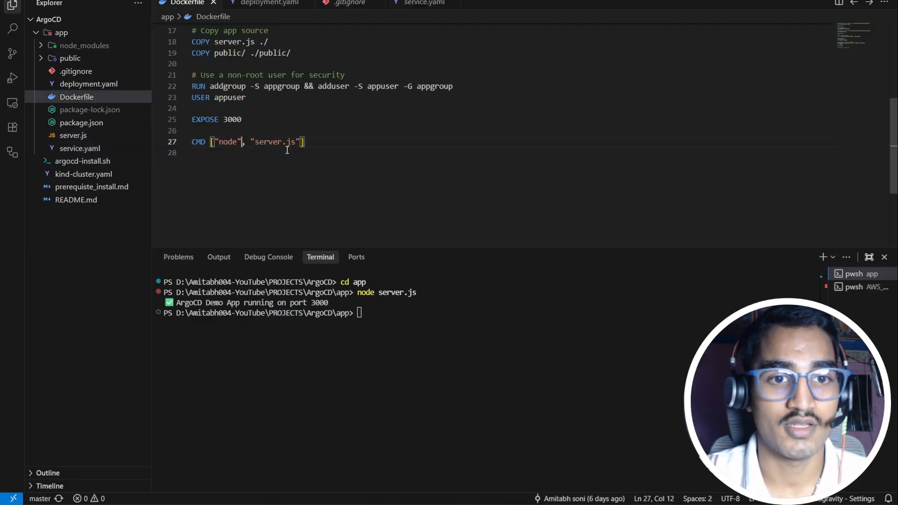
{"action": "scroll", "coordinate": [417, 161], "scroll_direction": "up", "scroll_amount": 5}
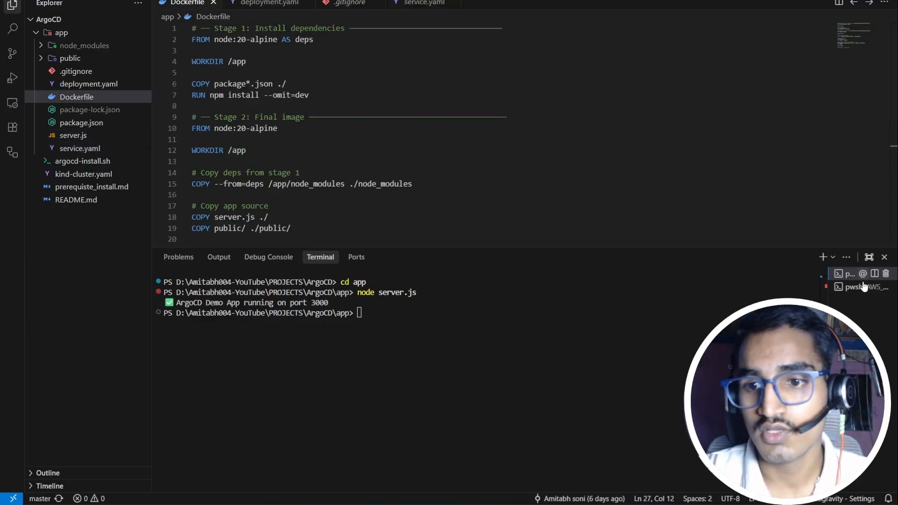
Step: Reconnect the AWS terminal session to the EC2 server over ssh and clear the output
{"action": "mouse_move", "coordinate": [859, 273]}
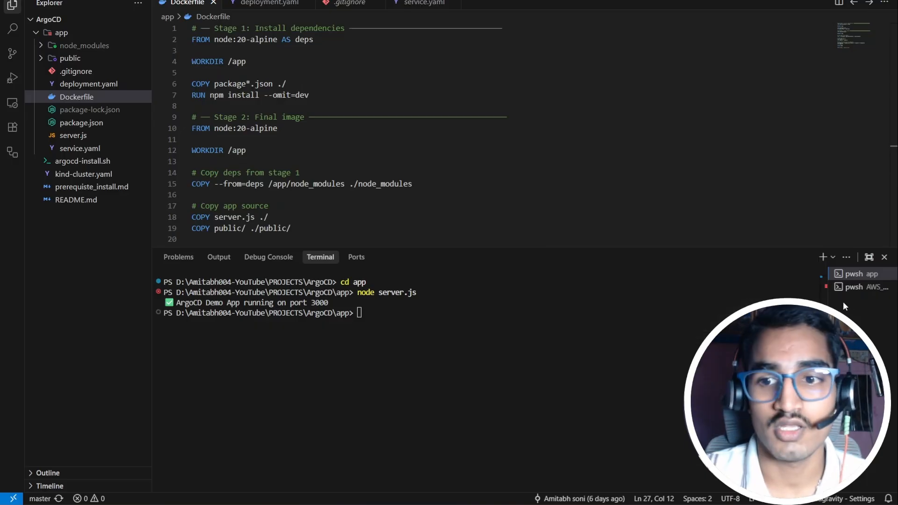
{"action": "left_click", "coordinate": [855, 287]}
{"action": "left_click", "coordinate": [548, 394]}
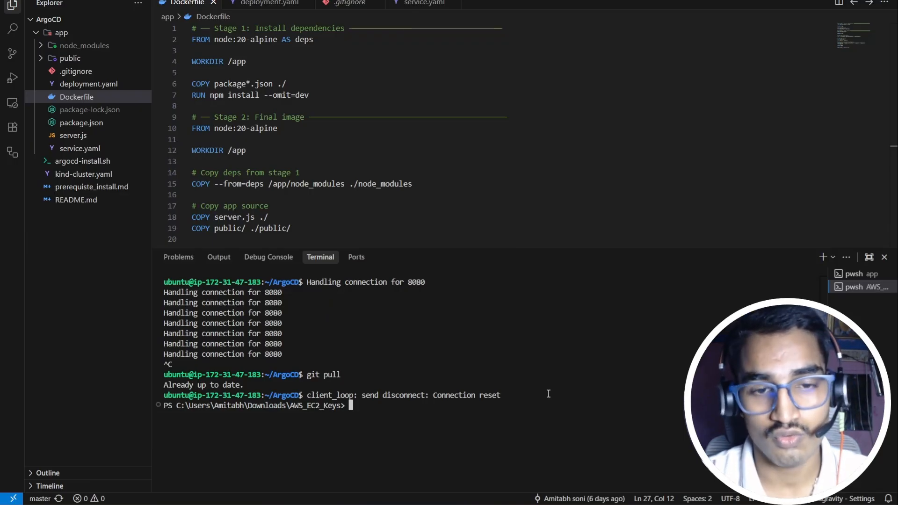
{"action": "key", "text": "Up"}
{"action": "key", "text": "Return"}
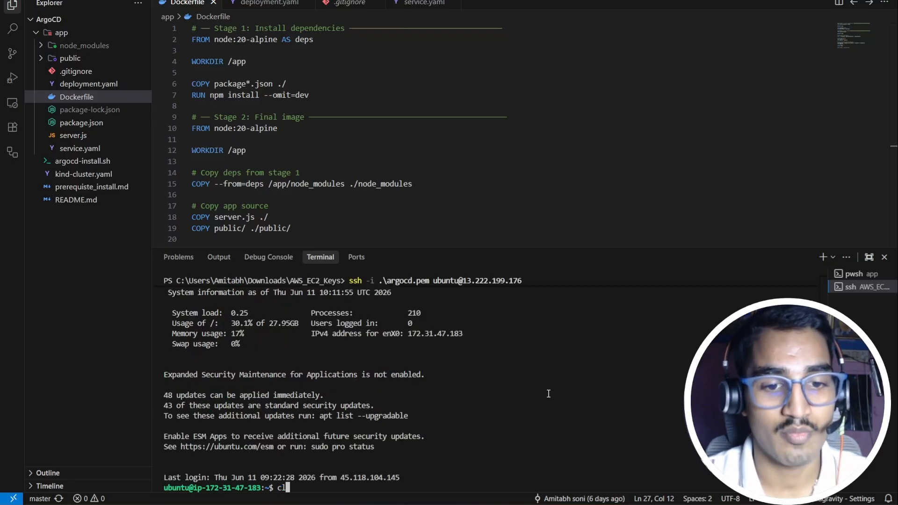
{"action": "key", "text": "ctrl+l"}
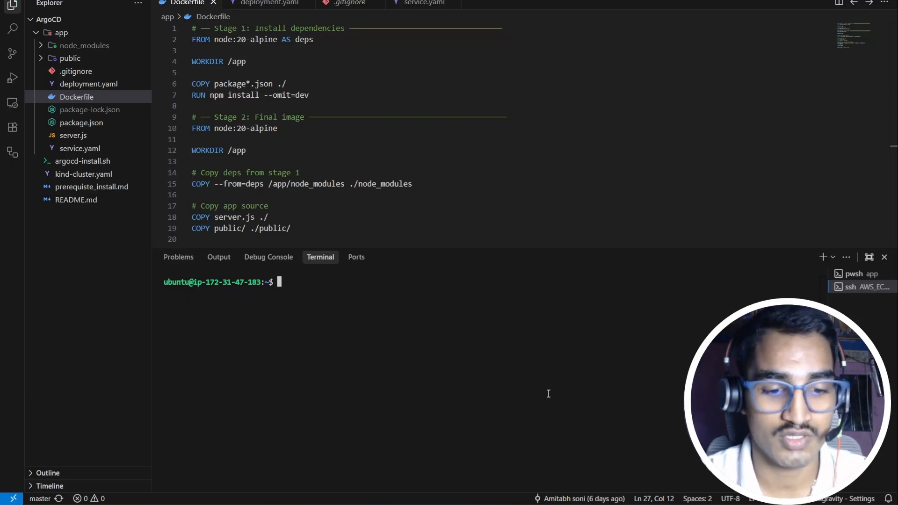
Step: Enter the ArgoCD folder on the server, list its files, then bring up Docker Hub repositories
{"action": "type", "text": "cd A"}
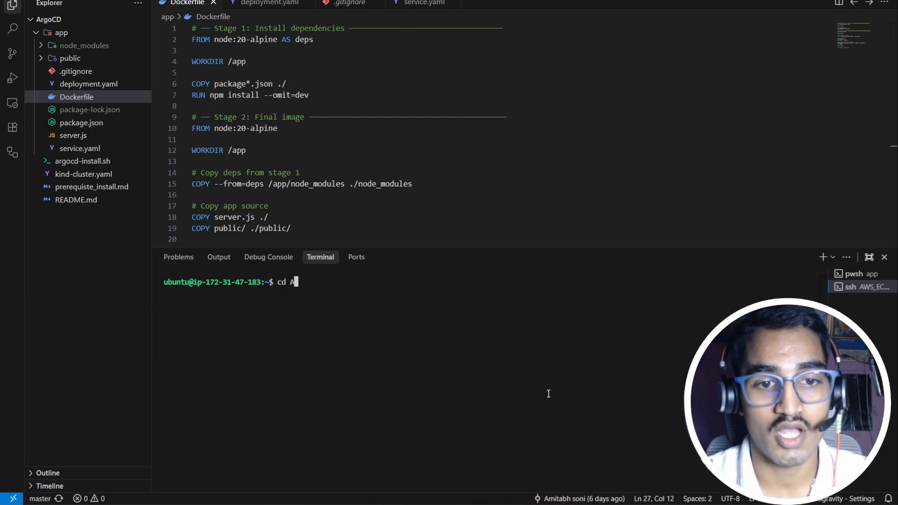
{"action": "key", "text": "Tab"}
{"action": "key", "text": "Return"}
{"action": "type", "text": "clear"}
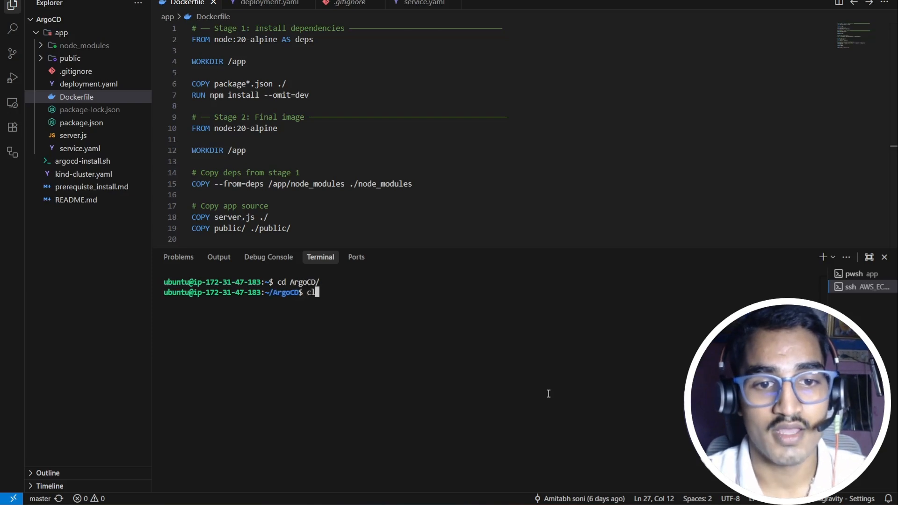
{"action": "key", "text": "Return"}
{"action": "type", "text": "ls"}
{"action": "key", "text": "Return"}
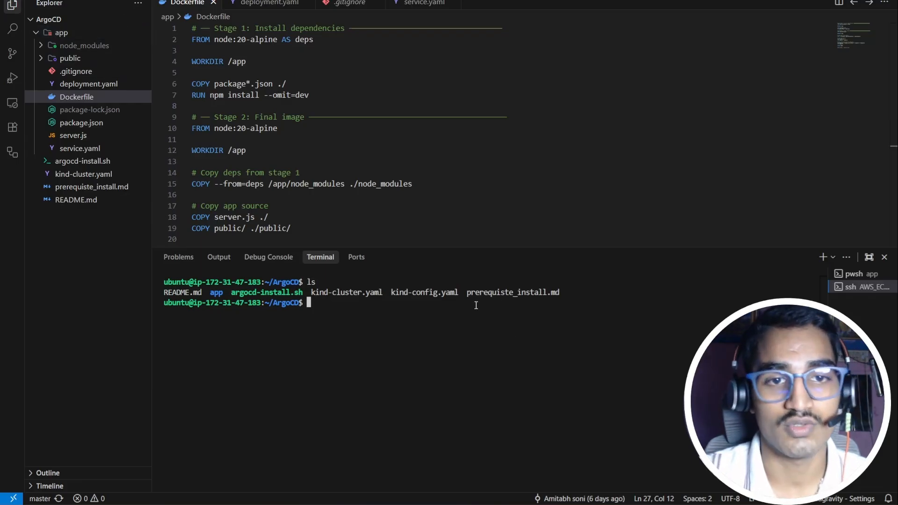
{"action": "scroll", "coordinate": [417, 198], "scroll_direction": "down", "scroll_amount": 5}
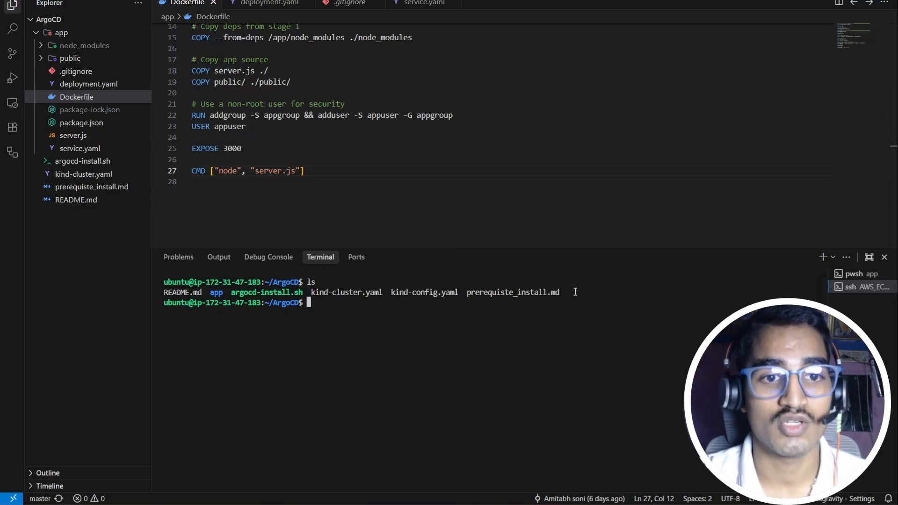
{"action": "key", "text": "alt+Tab"}
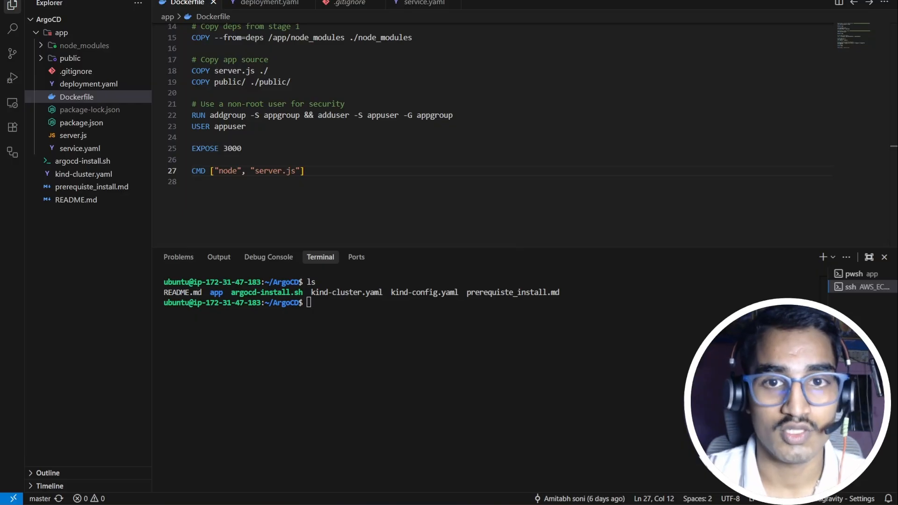
{"action": "left_click", "coordinate": [274, 1]}
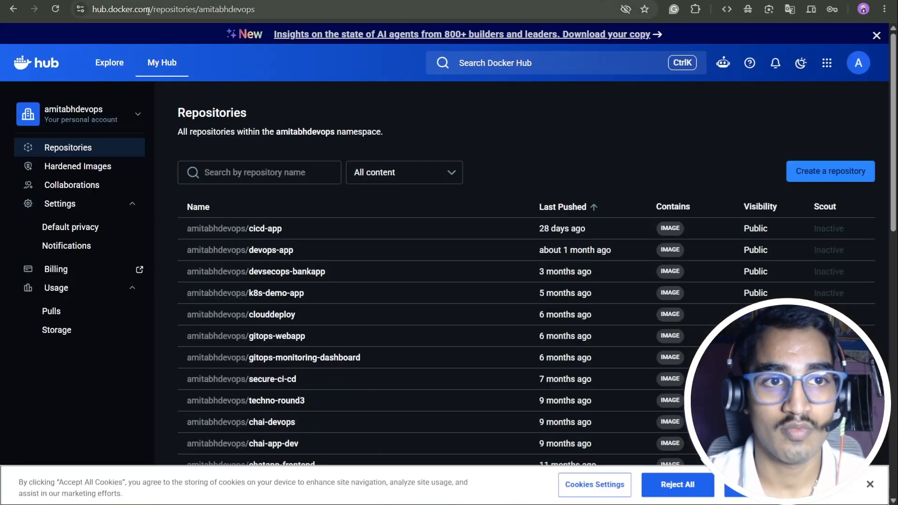
Step: Go through the account menu to Account settings, Personal access tokens, and start generating a new token
{"action": "left_click", "coordinate": [100, 9]}
{"action": "left_click", "coordinate": [100, 9]}
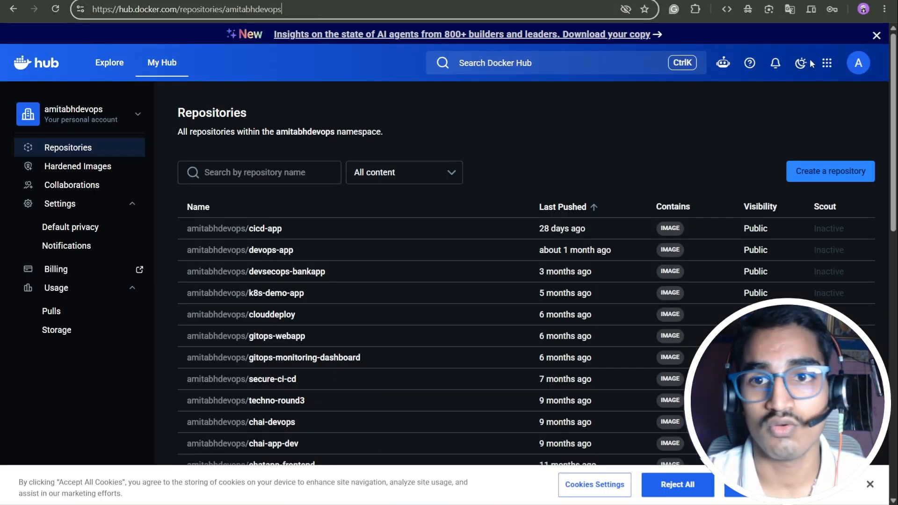
{"action": "left_click", "coordinate": [860, 65]}
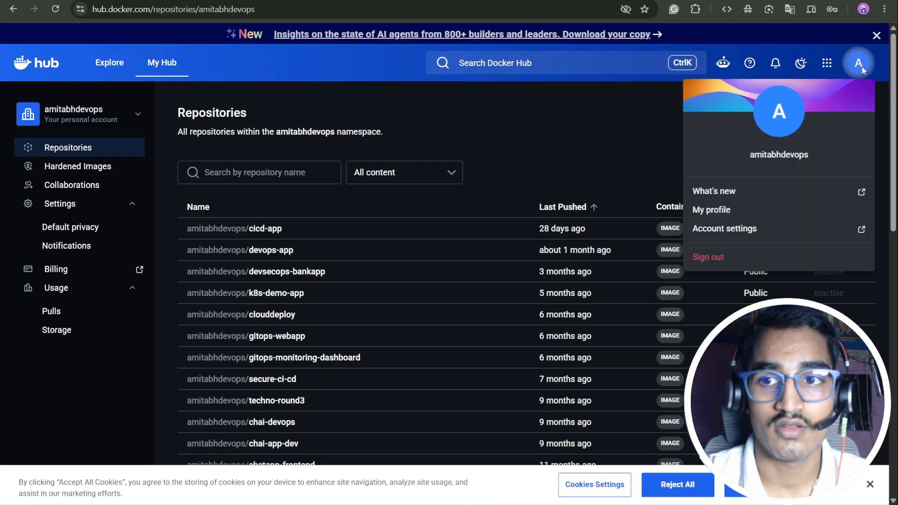
{"action": "left_click", "coordinate": [747, 229]}
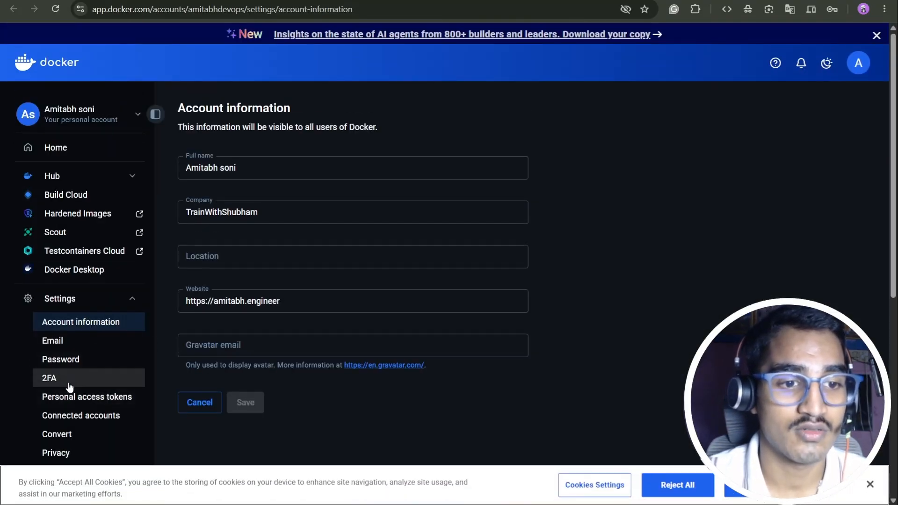
{"action": "left_click", "coordinate": [83, 398]}
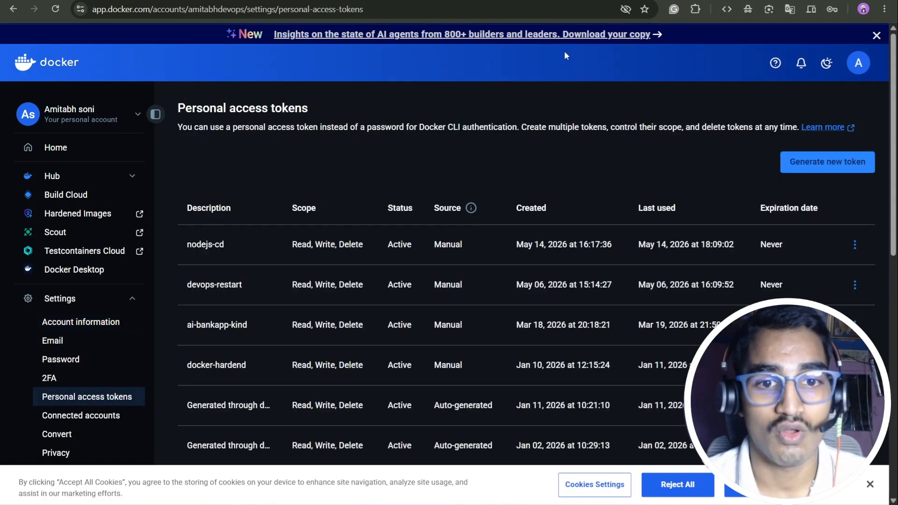
{"action": "scroll", "coordinate": [819, 144], "scroll_direction": "down", "scroll_amount": 3}
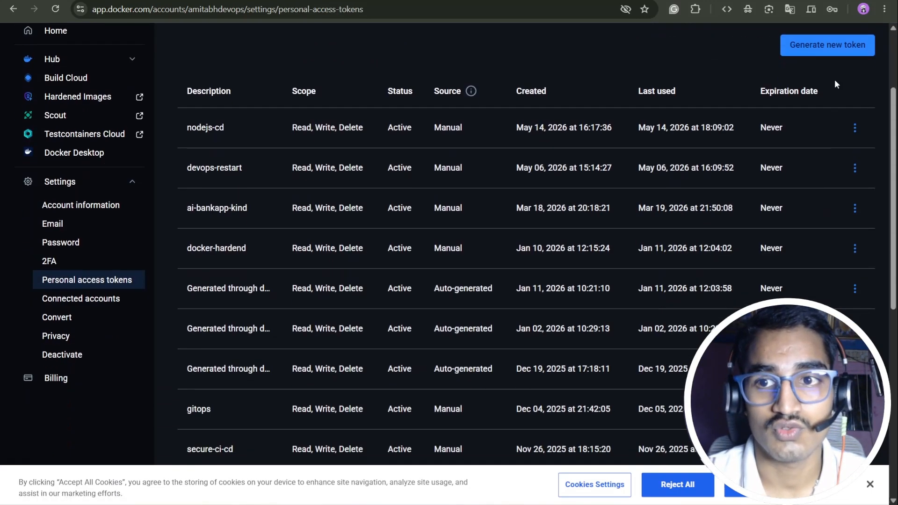
{"action": "left_click", "coordinate": [822, 45]}
{"action": "left_click", "coordinate": [217, 198]}
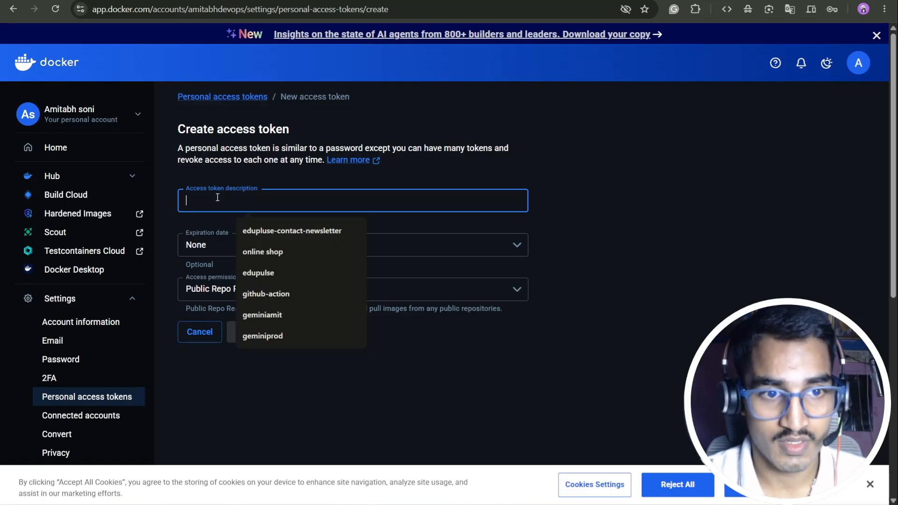
Step: Generate token argocd-one-shot-part2 with Read, Write, Delete access and copy its docker login command
{"action": "type", "text": "argo"}
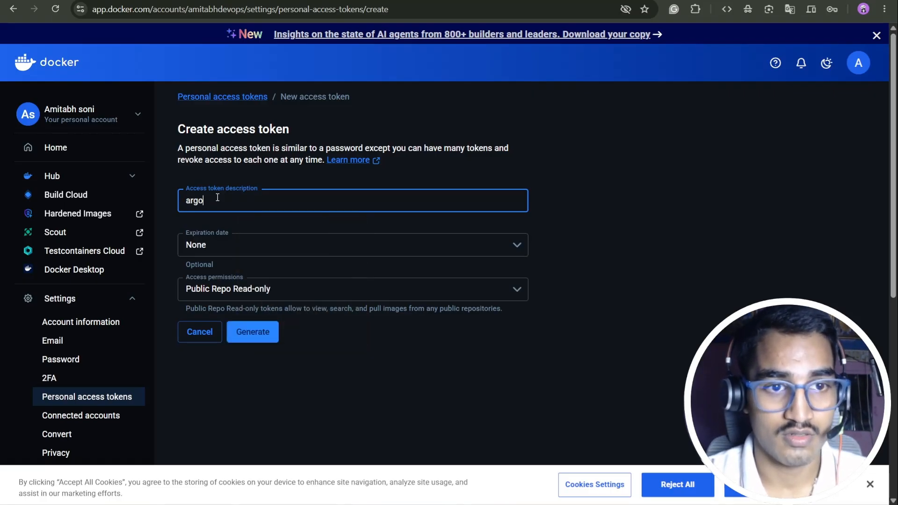
{"action": "type", "text": "cd-one-"}
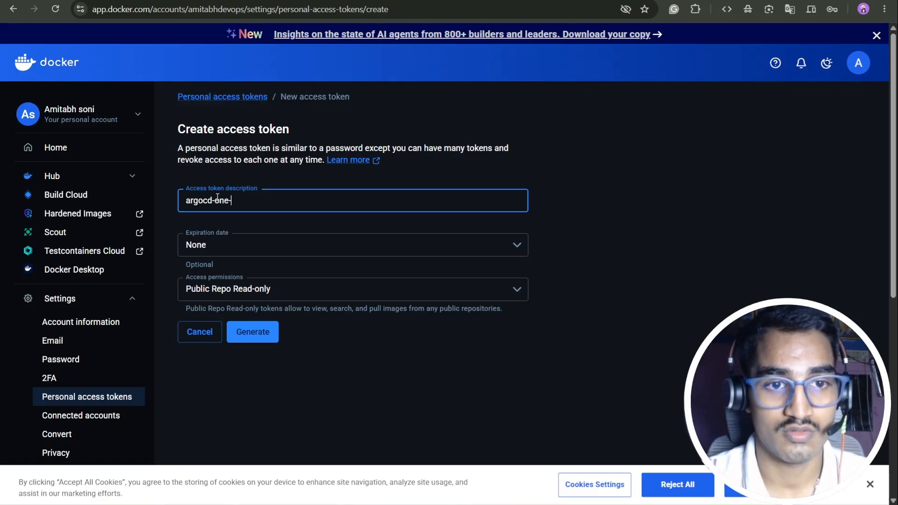
{"action": "type", "text": "shot-part2"}
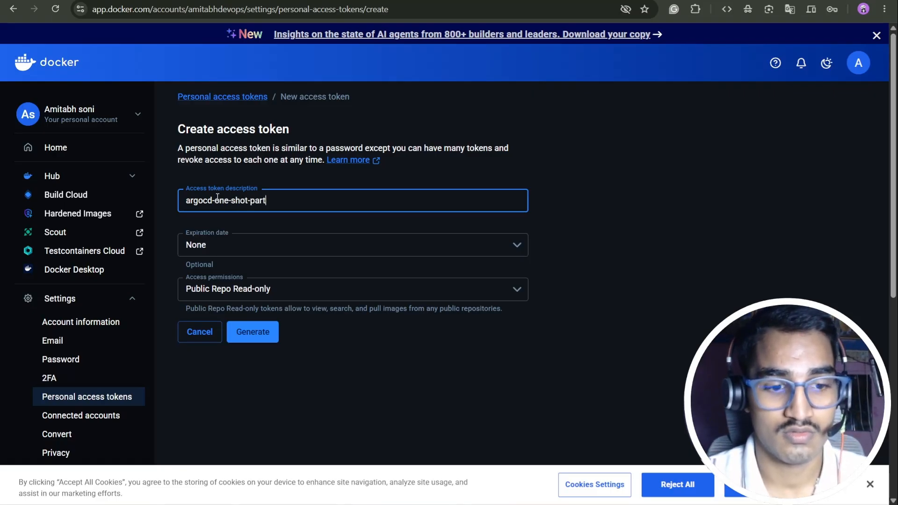
{"action": "left_click", "coordinate": [261, 293]}
{"action": "left_click", "coordinate": [240, 368]}
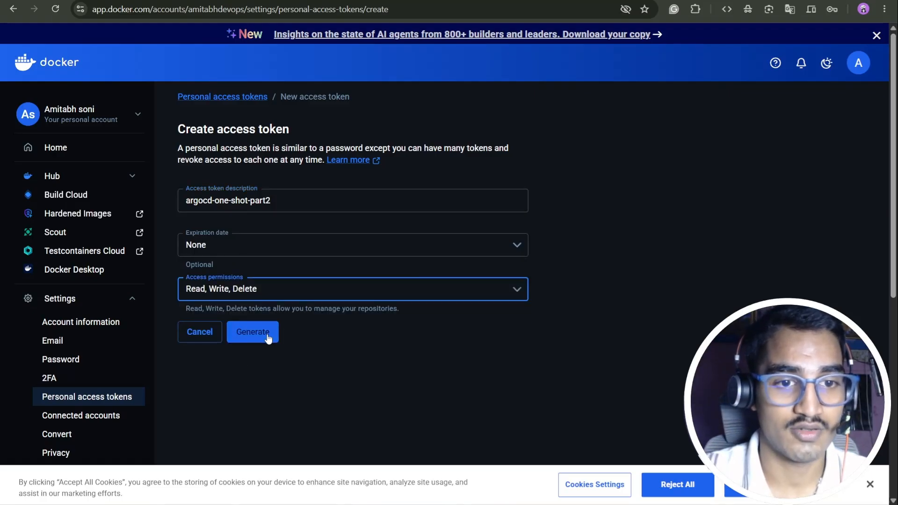
{"action": "left_click", "coordinate": [268, 336]}
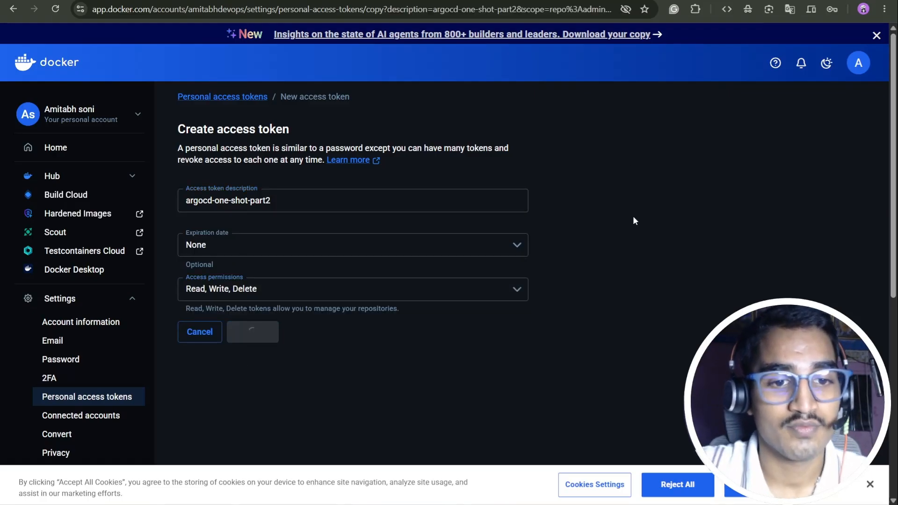
{"action": "scroll", "coordinate": [634, 221], "scroll_direction": "down", "scroll_amount": 3}
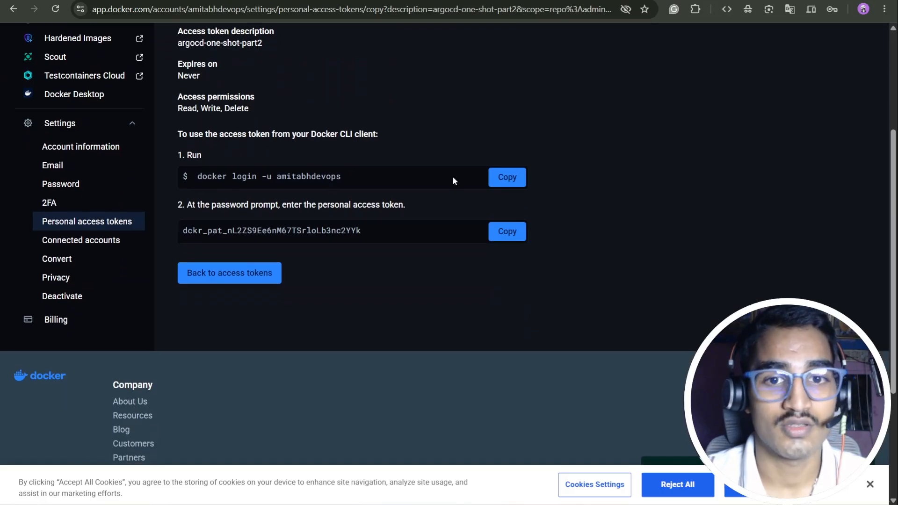
{"action": "left_click", "coordinate": [518, 183]}
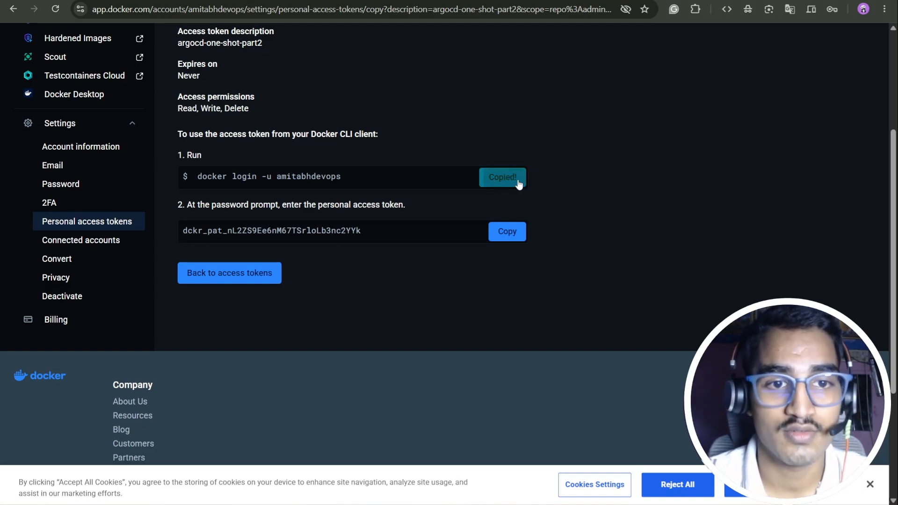
Step: Paste and run the docker login command in the server terminal
{"action": "key", "text": "alt+Tab"}
{"action": "key", "text": "ctrl+v"}
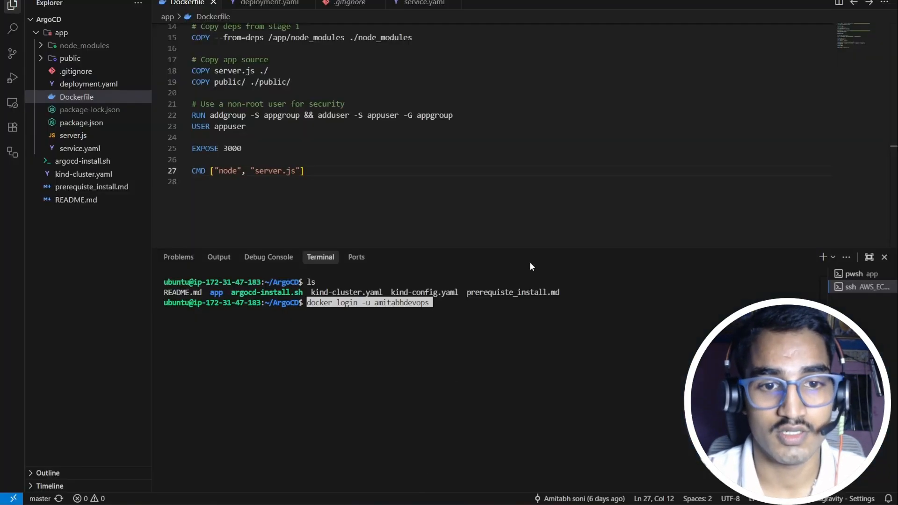
{"action": "key", "text": "Return"}
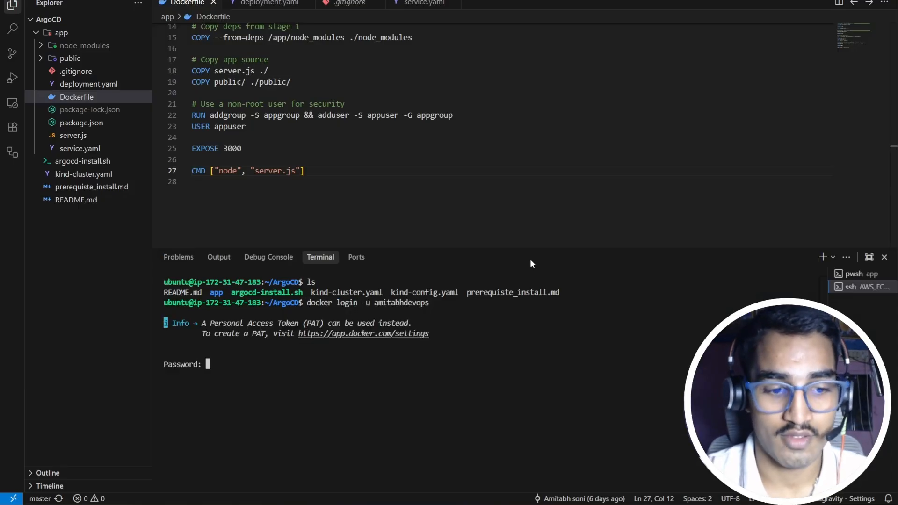
Step: Copy the new access token, submit it as the password, and clear the terminal
{"action": "key", "text": "alt+Tab"}
{"action": "left_click", "coordinate": [510, 232]}
{"action": "key", "text": "alt+Tab"}
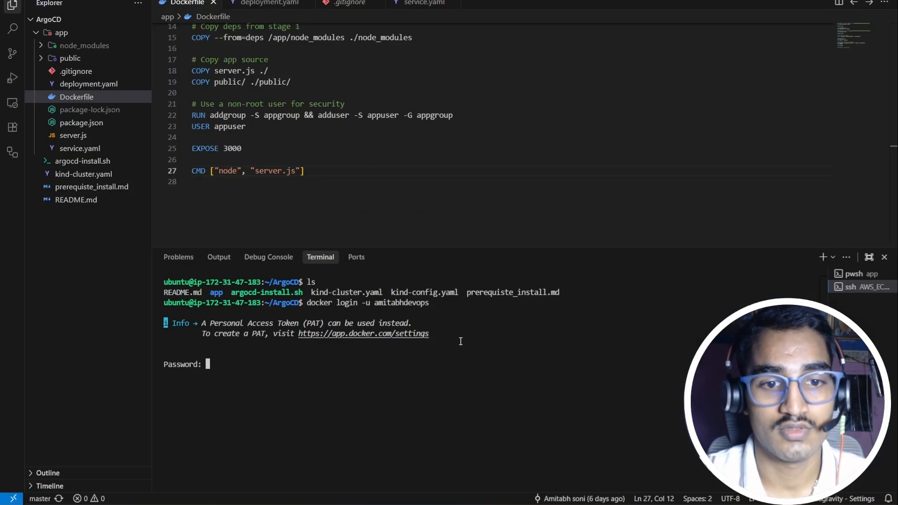
{"action": "key", "text": "ctrl+v"}
{"action": "key", "text": "Return"}
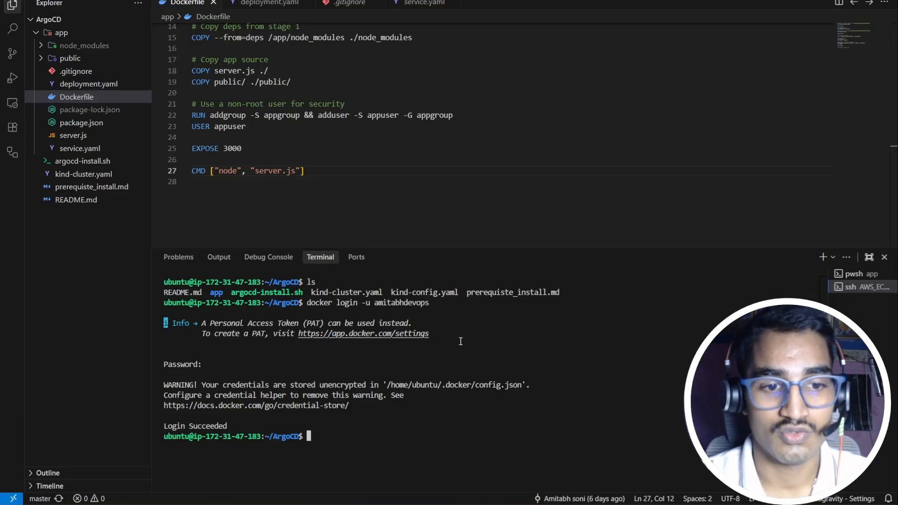
{"action": "type", "text": "clear"}
{"action": "key", "text": "Return"}
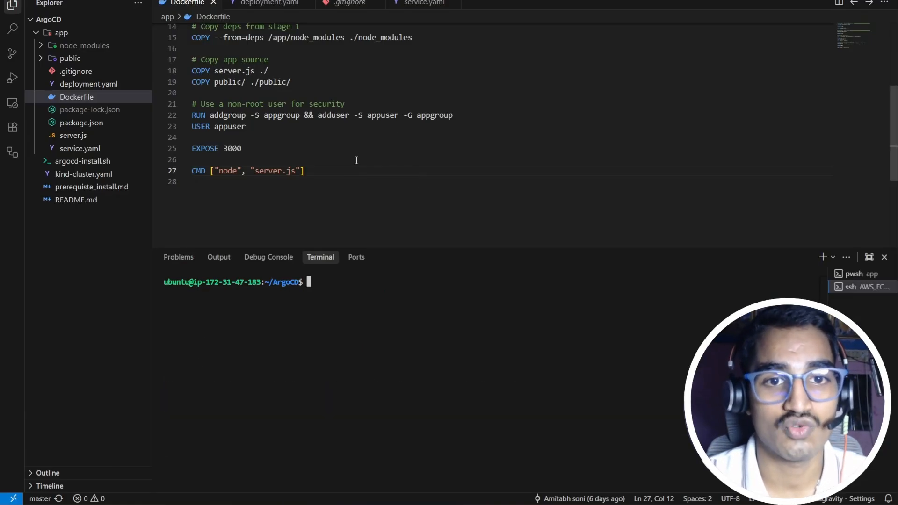
{"action": "scroll", "coordinate": [357, 160], "scroll_direction": "up", "scroll_amount": 5}
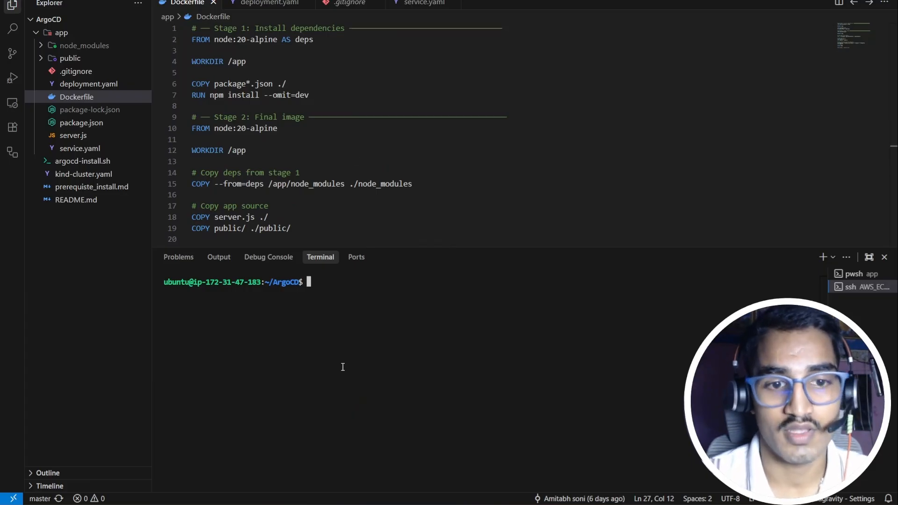
Step: Build the argocd-demo:v1.0.0 image from ./app under your Docker Hub namespace
{"action": "type", "text": "docke"}
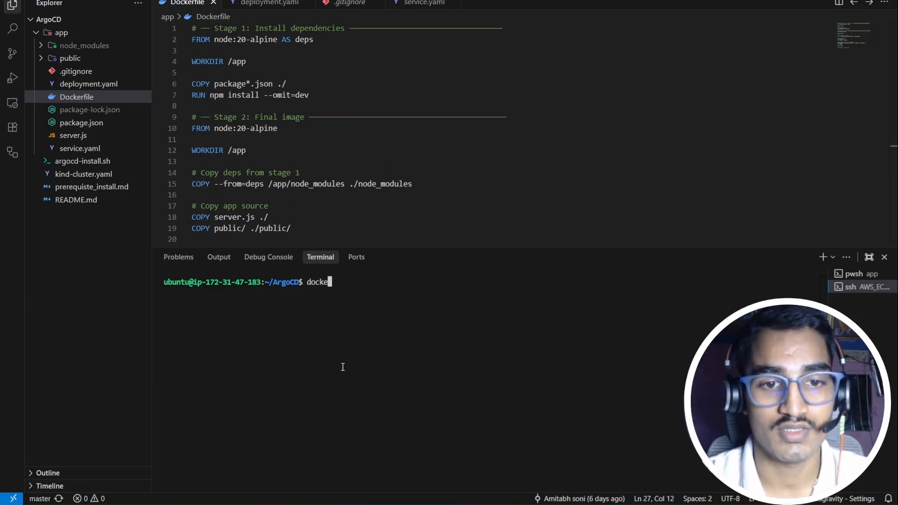
{"action": "type", "text": "r"}
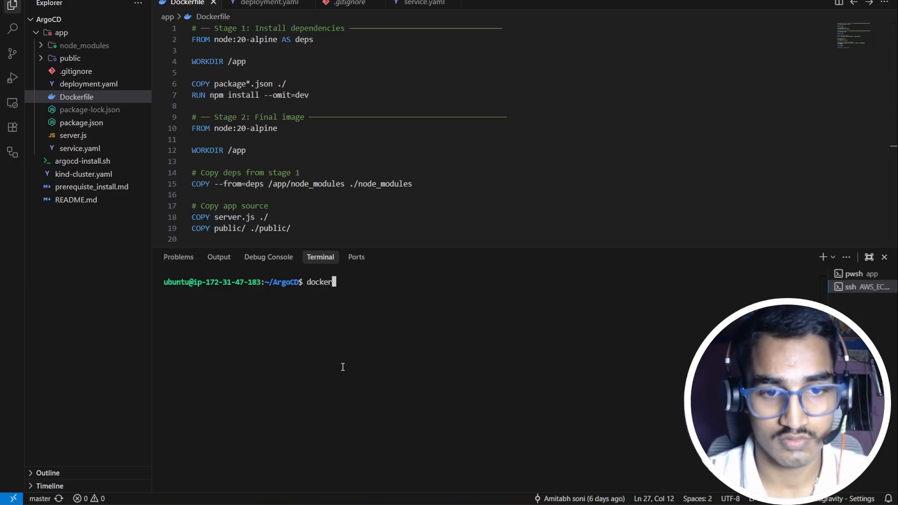
{"action": "type", "text": " build -t"}
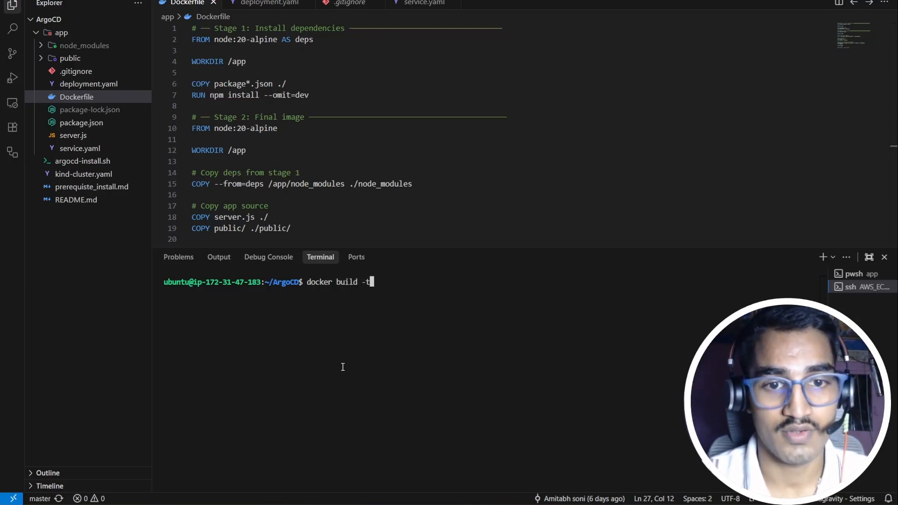
{"action": "type", "text": " amitabh"}
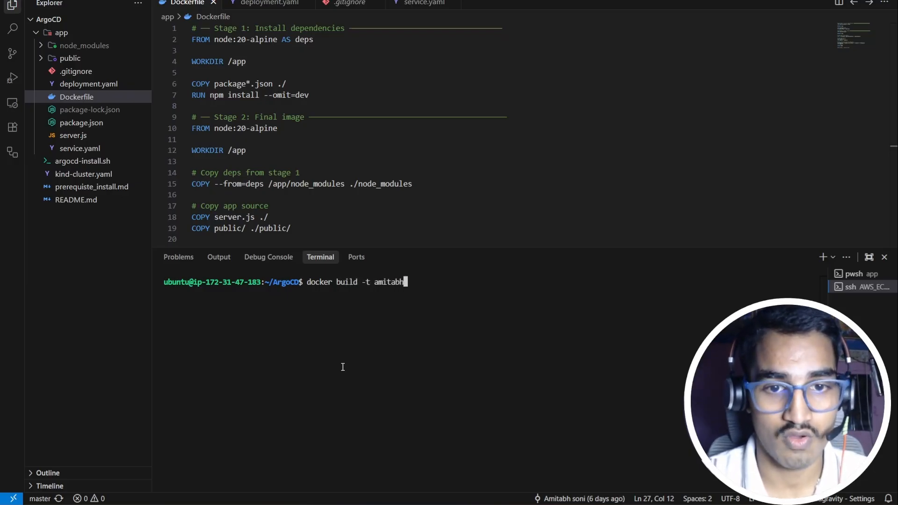
{"action": "type", "text": "deb"}
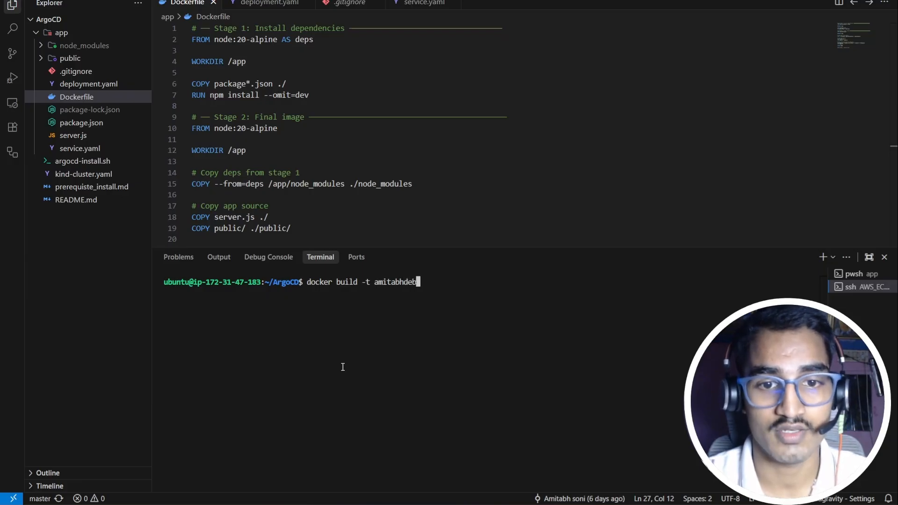
{"action": "key", "text": "BackSpace"}
{"action": "type", "text": "vop"}
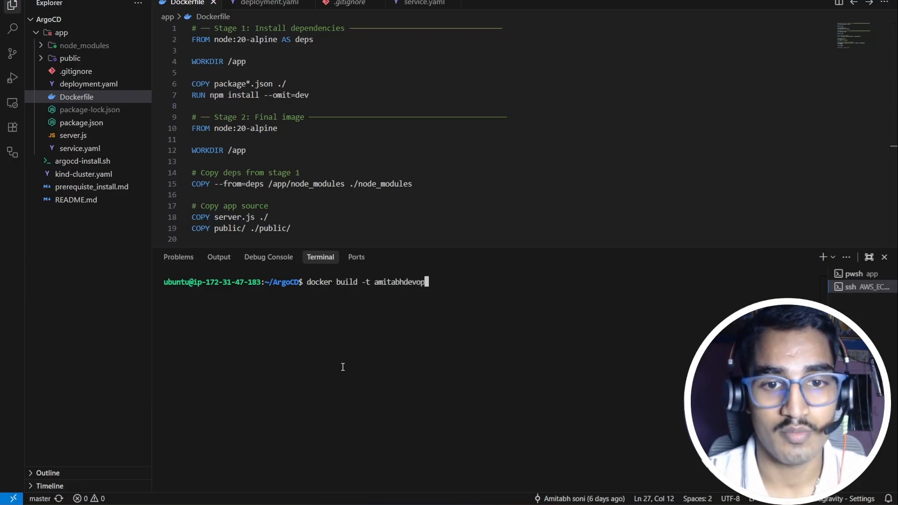
{"action": "type", "text": "s/"}
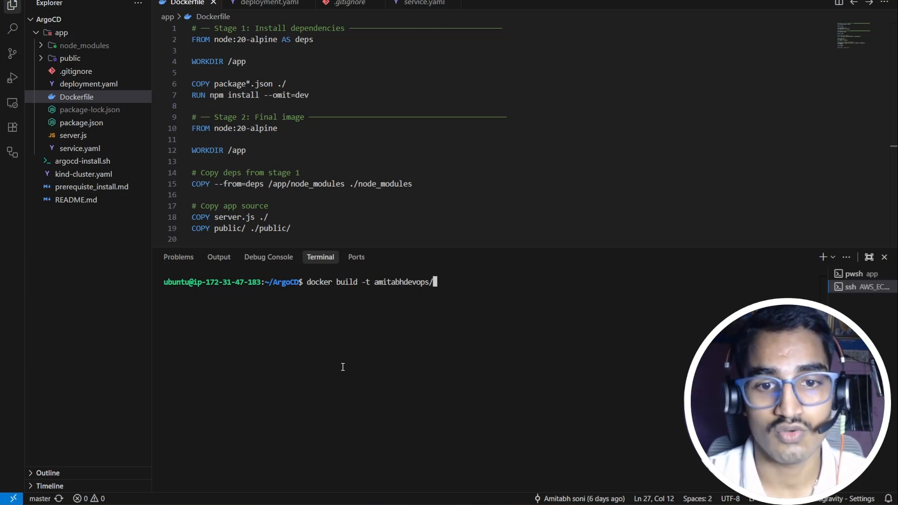
{"action": "type", "text": "a"}
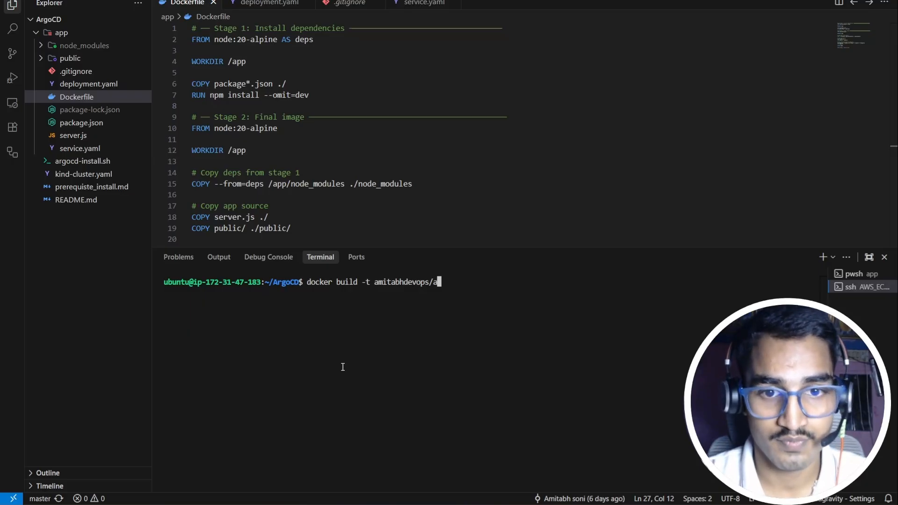
{"action": "type", "text": "rgocd-dem"}
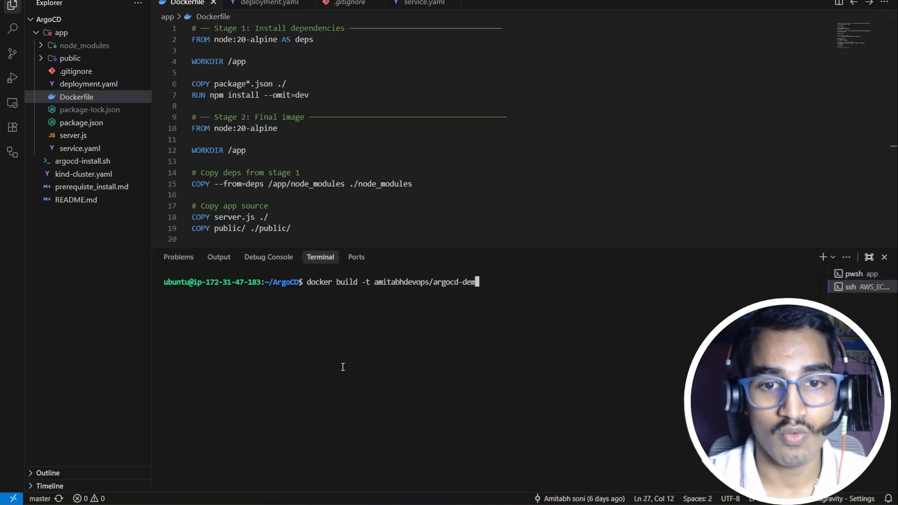
{"action": "type", "text": "o:"}
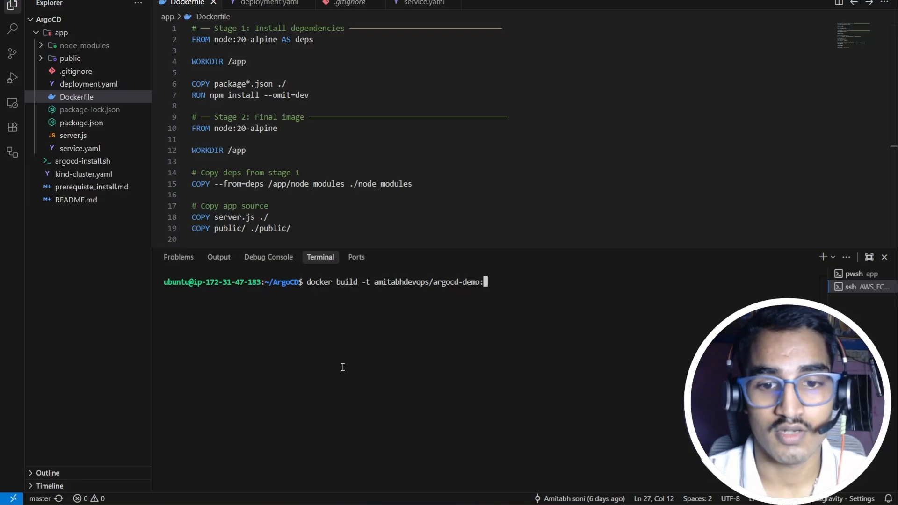
{"action": "type", "text": "v1"}
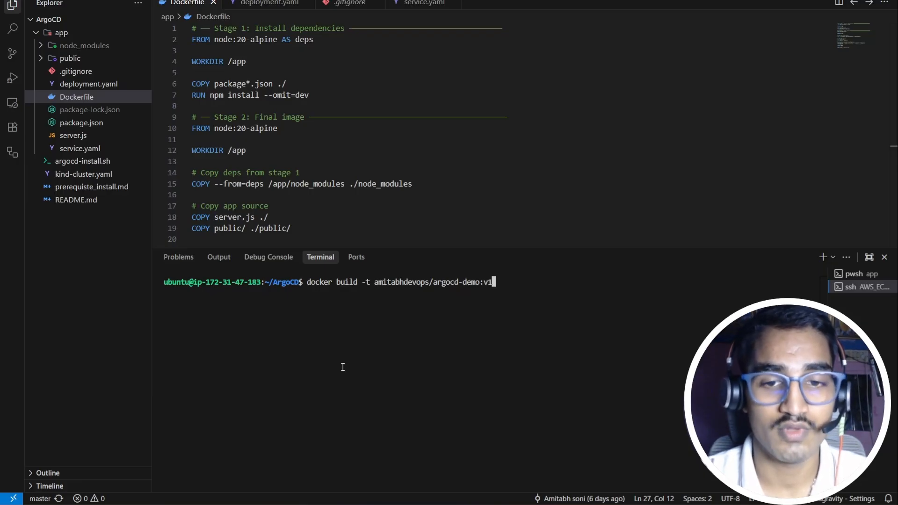
{"action": "type", "text": ":"}
{"action": "key", "text": "BackSpace"}
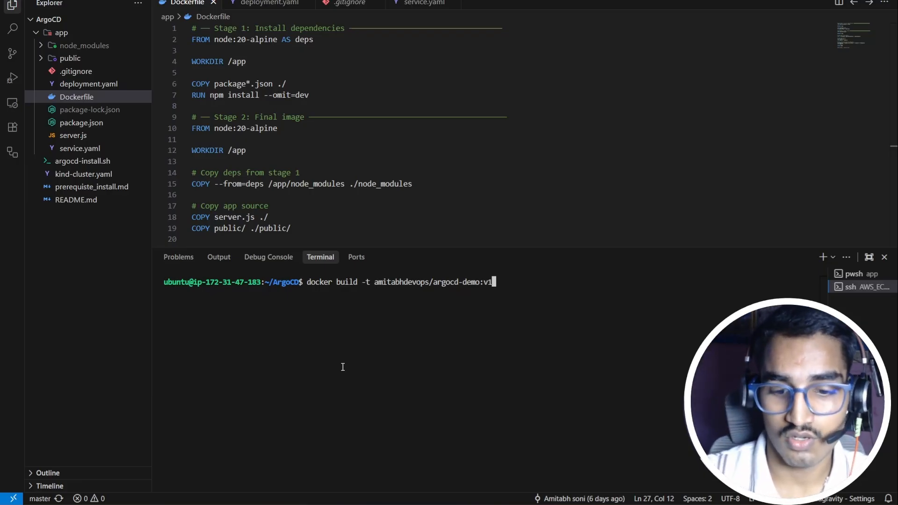
{"action": "type", "text": ".0.0."}
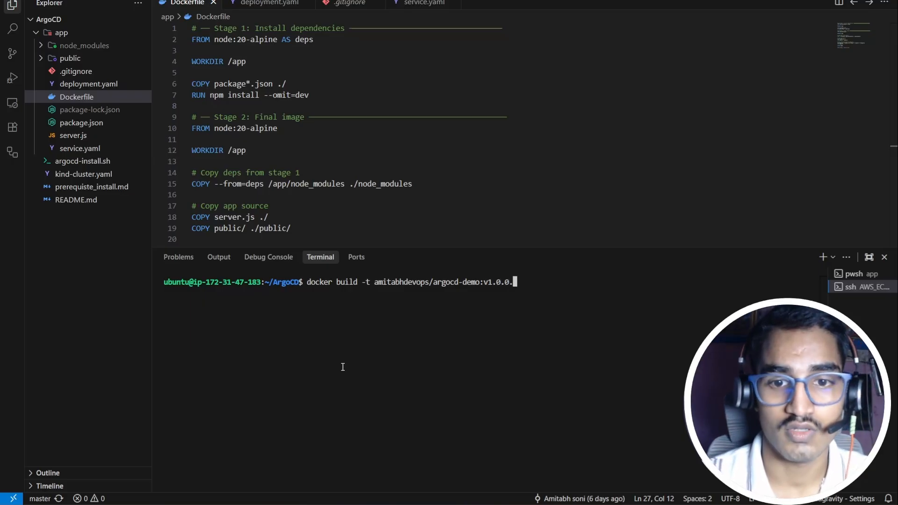
{"action": "key", "text": "BackSpace"}
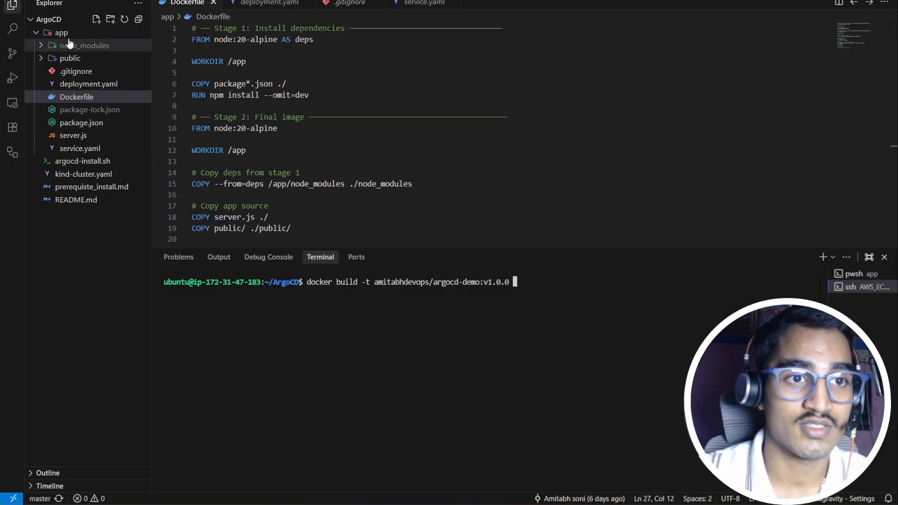
{"action": "type", "text": "."}
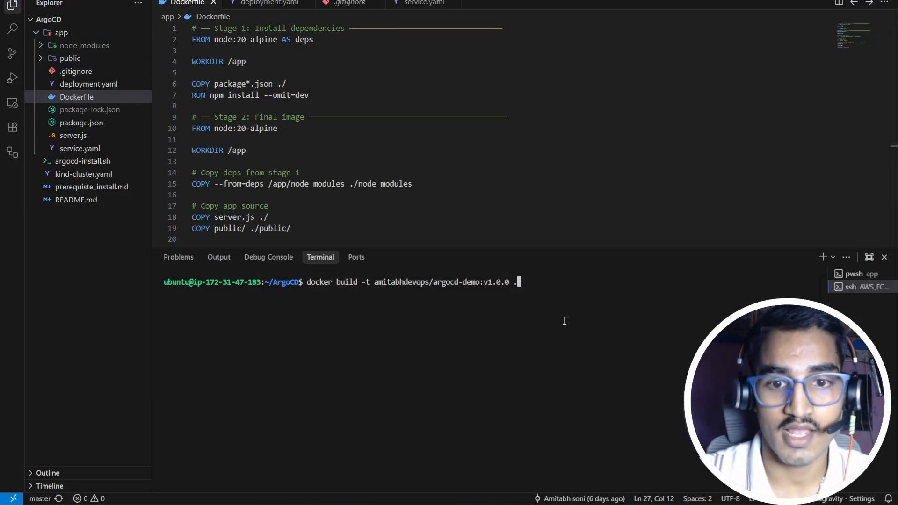
{"action": "type", "text": "/app"}
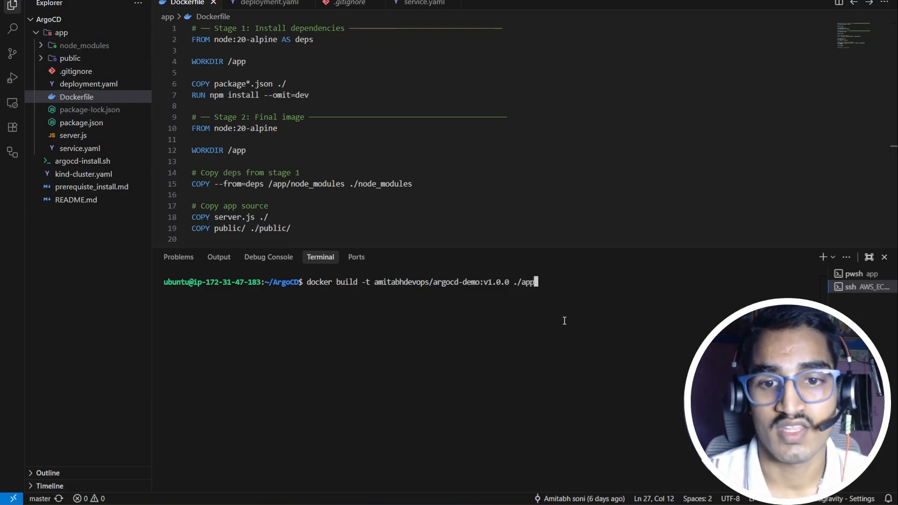
{"action": "key", "text": "Return"}
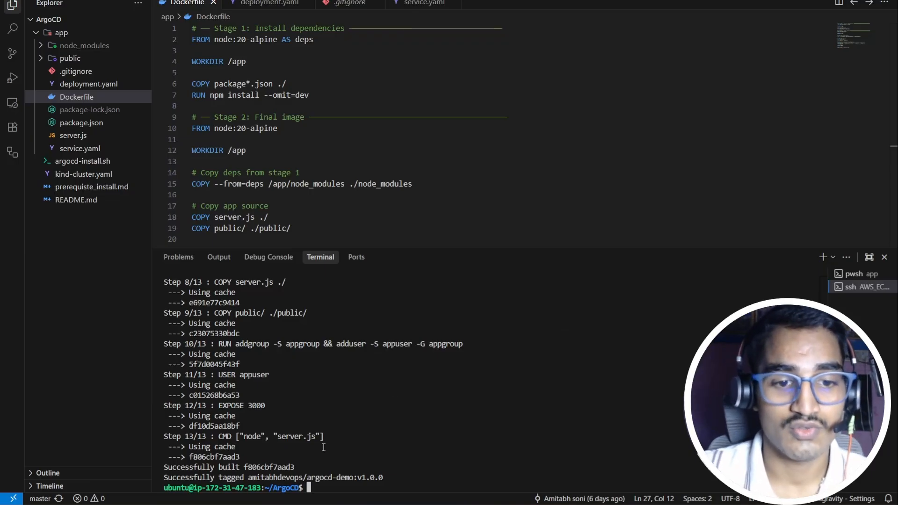
Step: Push the built argocd-demo:v1.0.0 image to Docker Hub
{"action": "left_click_drag", "start_coordinate": [249, 478], "coordinate": [385, 477]}
{"action": "left_click", "coordinate": [422, 476]}
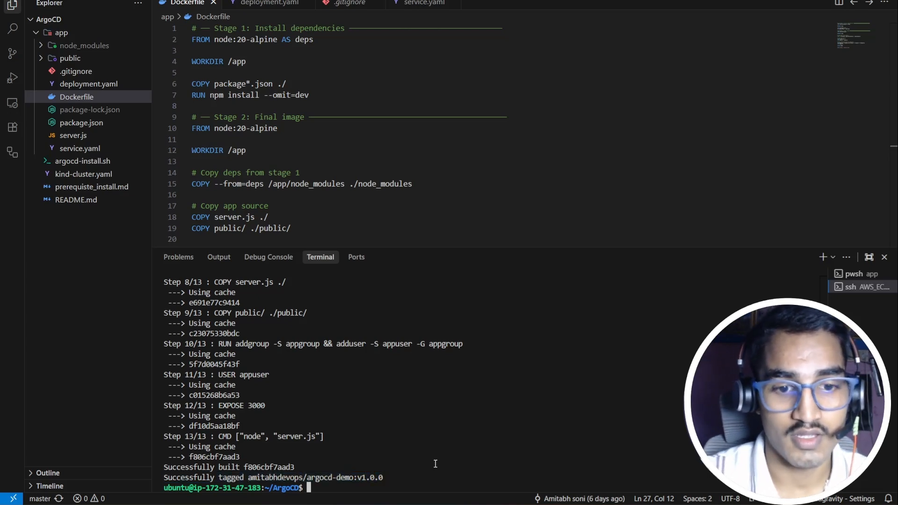
{"action": "type", "text": "docker "}
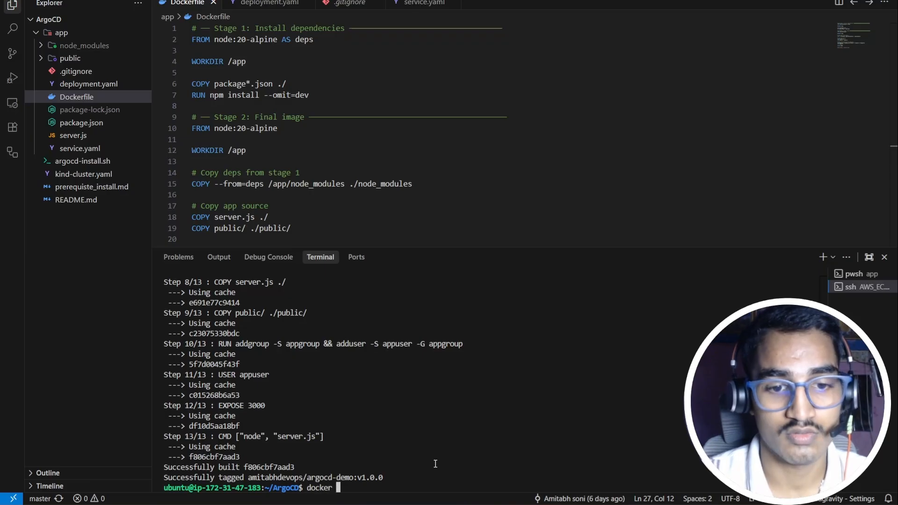
{"action": "type", "text": "push"}
{"action": "type", "text": "amitabhdevops/argocd-demo:v1.0.0"}
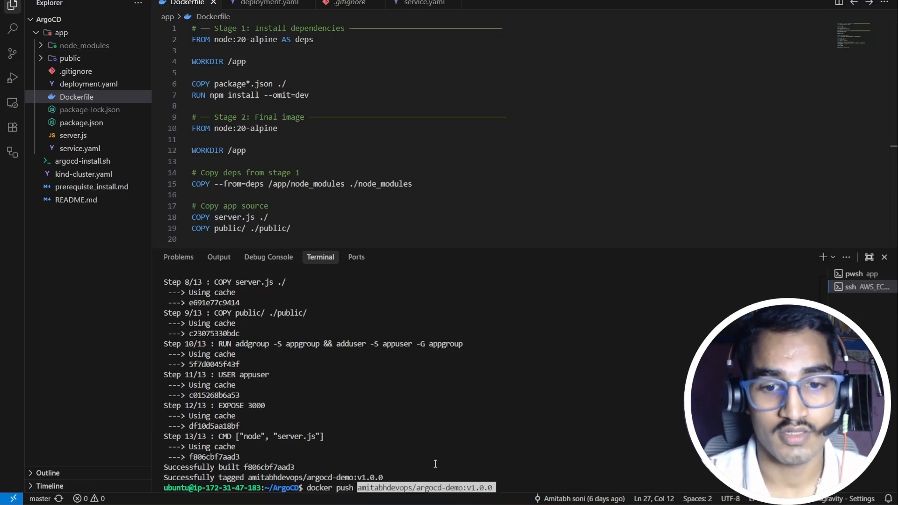
{"action": "key", "text": "Return"}
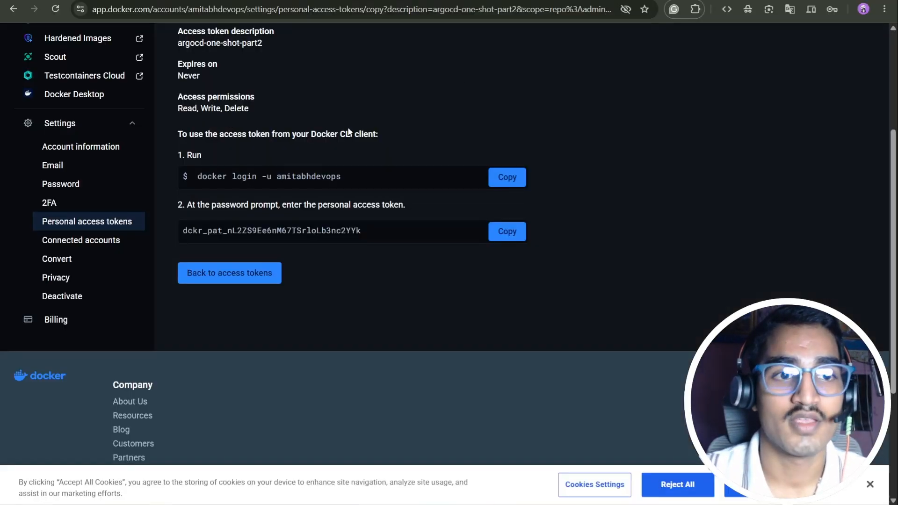
{"action": "scroll", "coordinate": [348, 131], "scroll_direction": "up", "scroll_amount": 4}
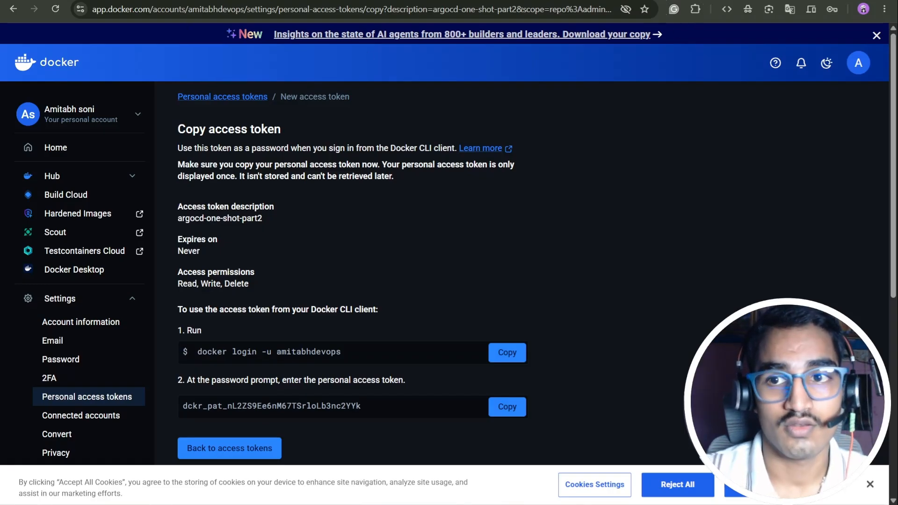
Step: Search the web for Docker Hub in a new browser tab and open the site
{"action": "key", "text": "ctrl+t"}
{"action": "type", "text": "dcoker"}
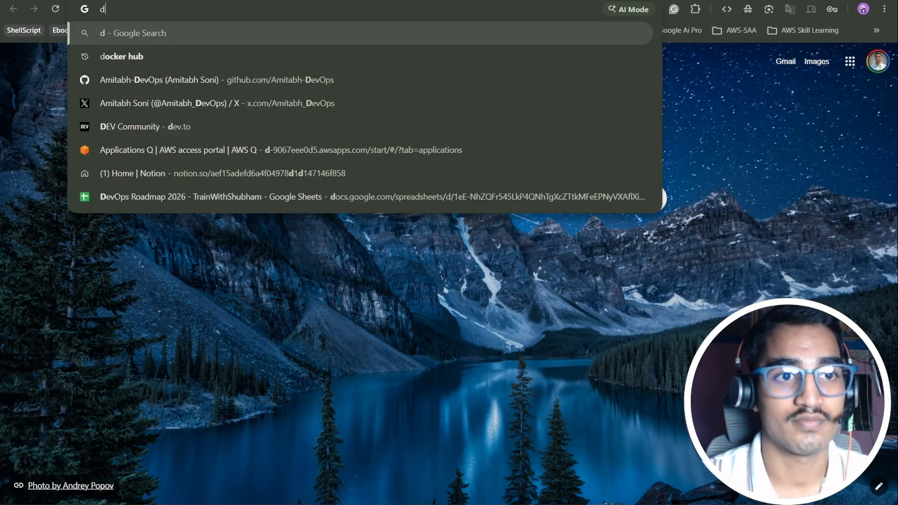
{"action": "key", "text": "BackSpace"}
{"action": "key", "text": "BackSpace"}
{"action": "key", "text": "BackSpace"}
{"action": "key", "text": "BackSpace"}
{"action": "key", "text": "BackSpace"}
{"action": "key", "text": "BackSpace"}
{"action": "type", "text": "docker"}
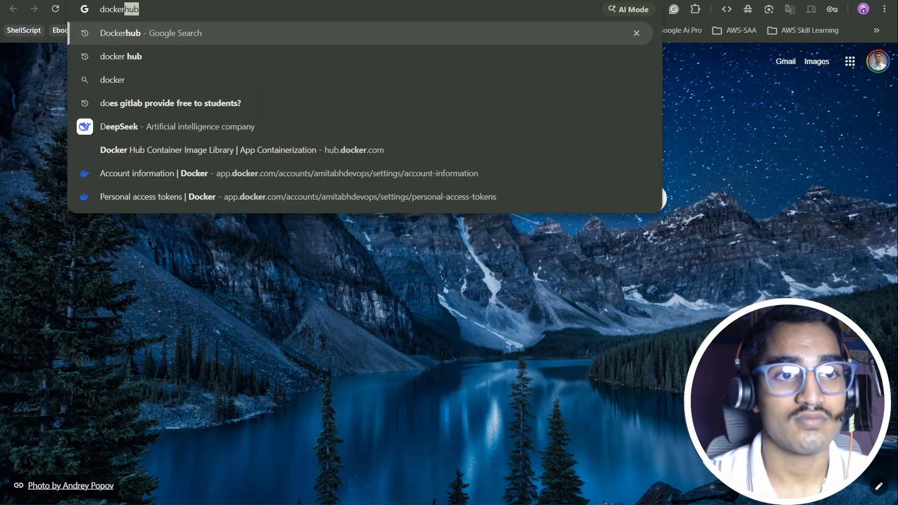
{"action": "key", "text": "Return"}
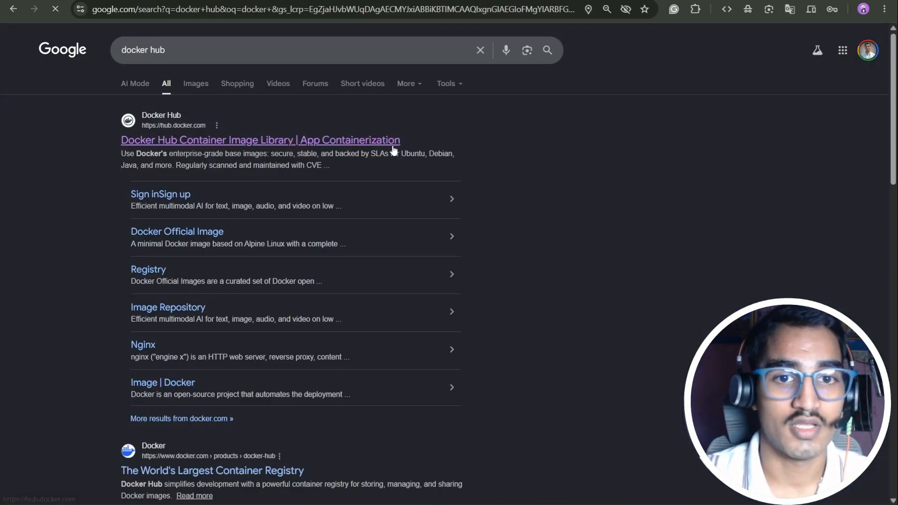
{"action": "left_click", "coordinate": [394, 146]}
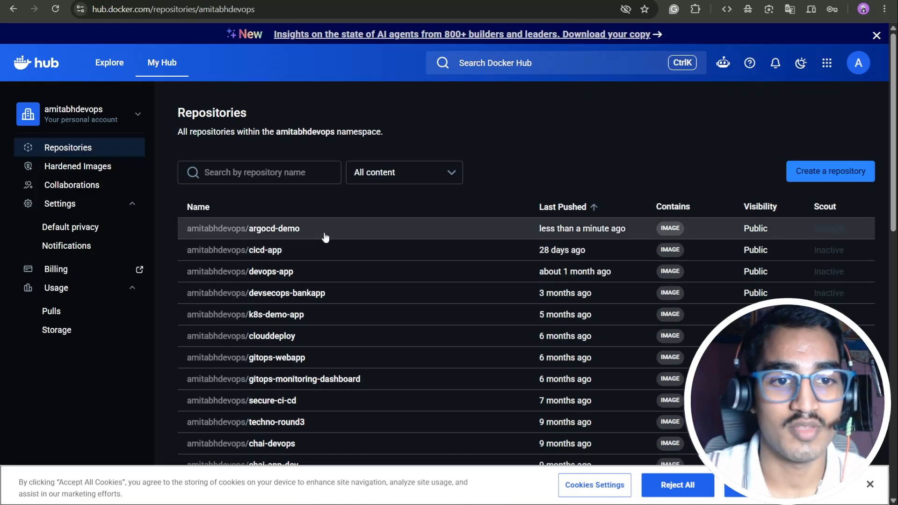
Step: Check the argocd-demo repository's overview for the v1.0.0 tag, then return to VS Code
{"action": "left_click_drag", "start_coordinate": [310, 229], "coordinate": [186, 232]}
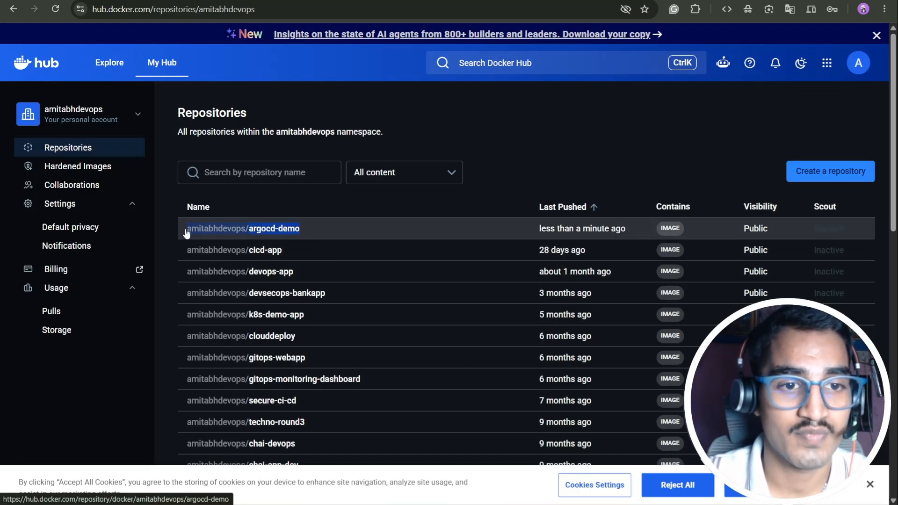
{"action": "left_click", "coordinate": [298, 234]}
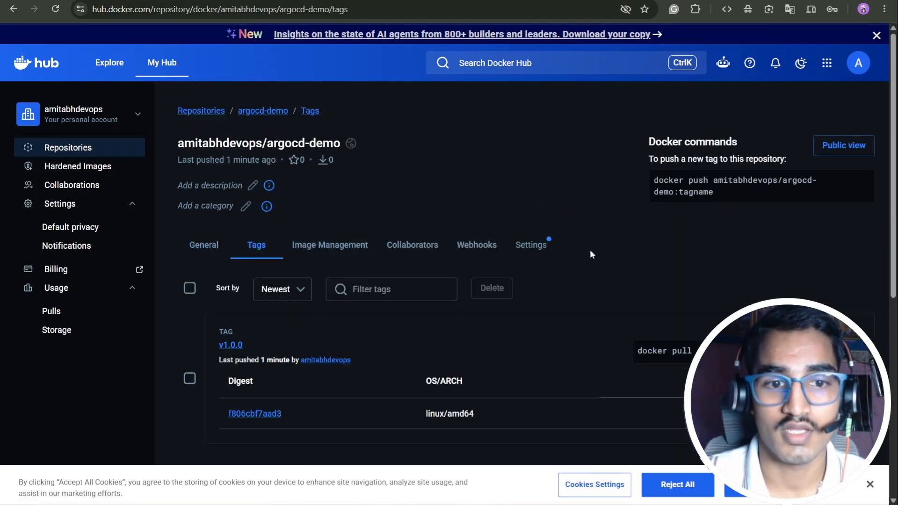
{"action": "left_click", "coordinate": [201, 246]}
{"action": "scroll", "coordinate": [203, 210], "scroll_direction": "down", "scroll_amount": 5}
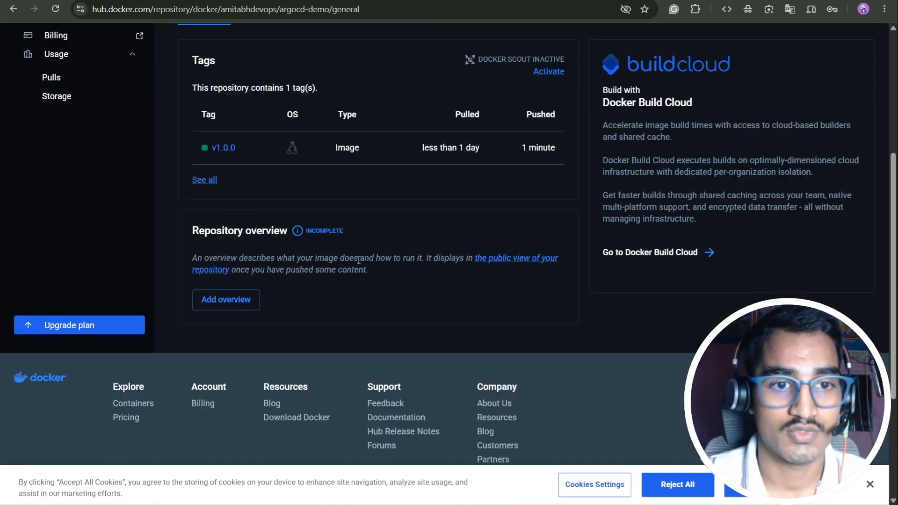
{"action": "scroll", "coordinate": [281, 225], "scroll_direction": "up", "scroll_amount": 3}
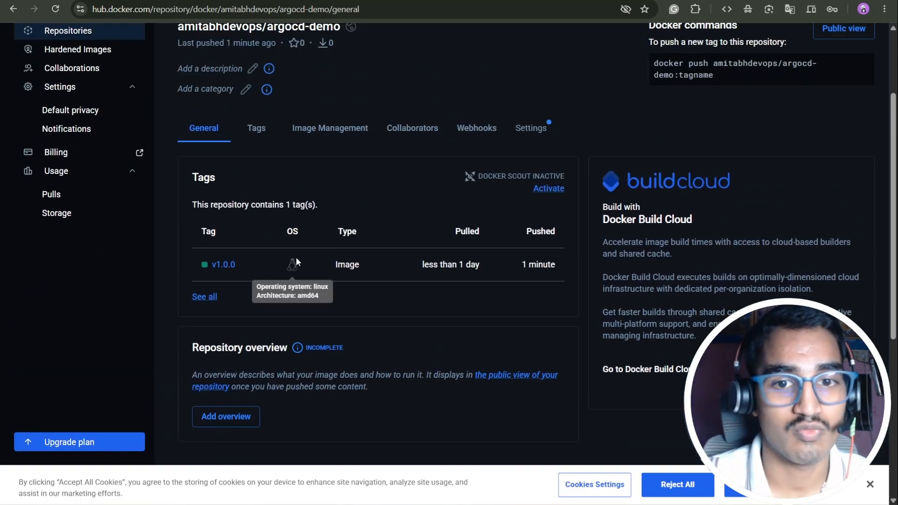
{"action": "scroll", "coordinate": [467, 243], "scroll_direction": "up", "scroll_amount": 3}
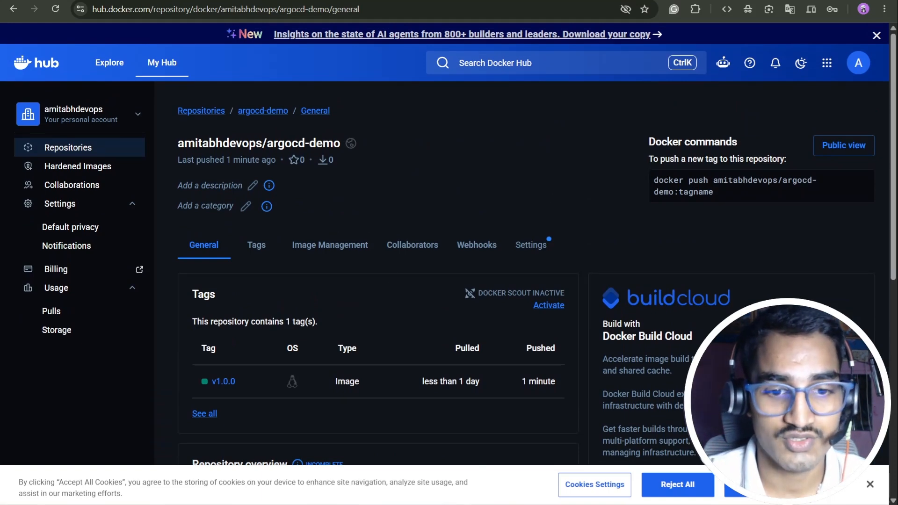
{"action": "key", "text": "alt+Tab"}
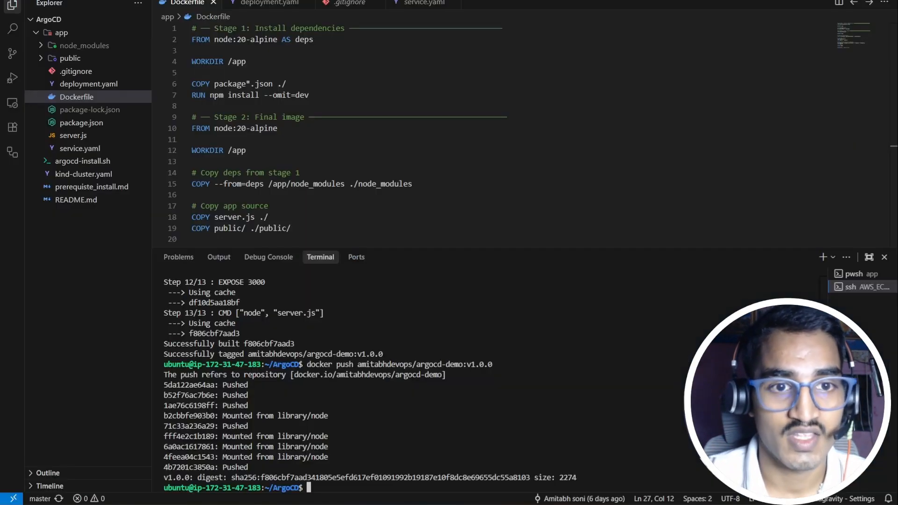
Step: Inspect deployment.yaml's image line showing argocd-demo:v1.0.0
{"action": "left_click", "coordinate": [263, 3]}
{"action": "left_click_drag", "start_coordinate": [381, 181], "coordinate": [269, 183]}
{"action": "left_click", "coordinate": [324, 182]}
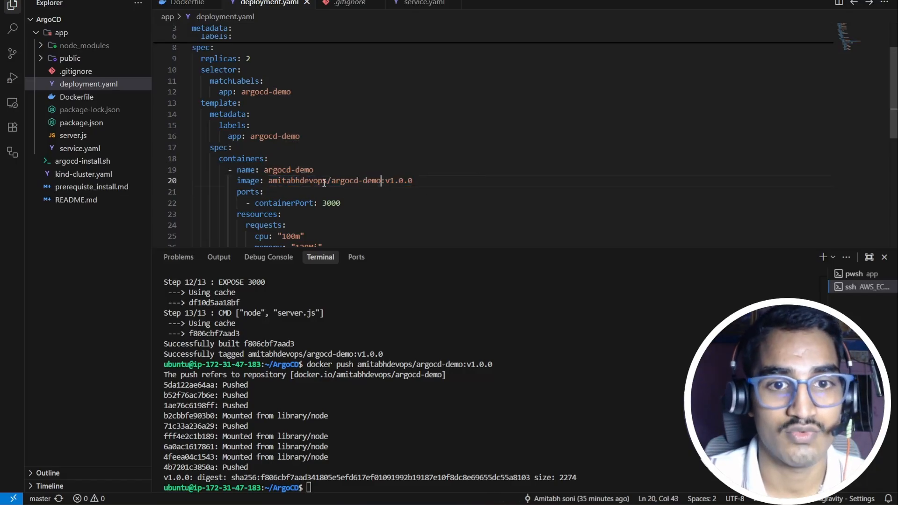
{"action": "left_click", "coordinate": [385, 170]}
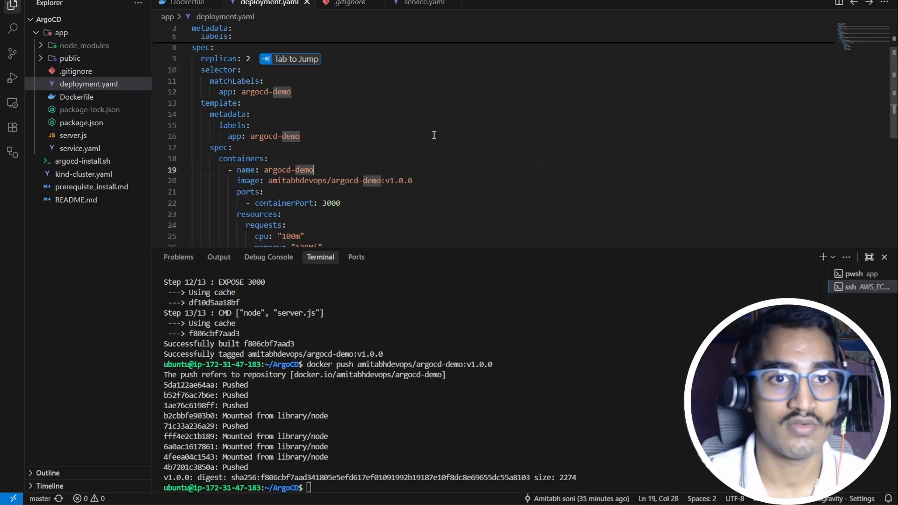
{"action": "scroll", "coordinate": [435, 149], "scroll_direction": "down", "scroll_amount": 5}
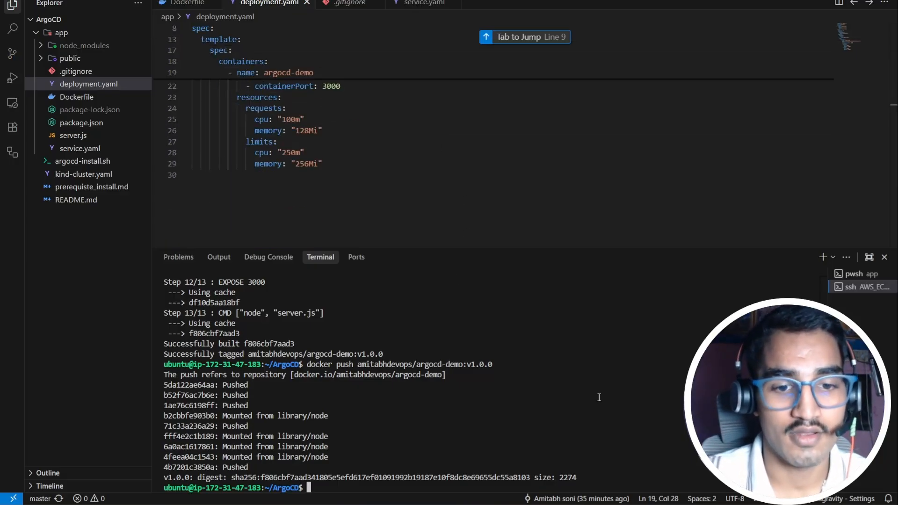
Step: Clear the terminal and start typing kind get clusters
{"action": "type", "text": "clear"}
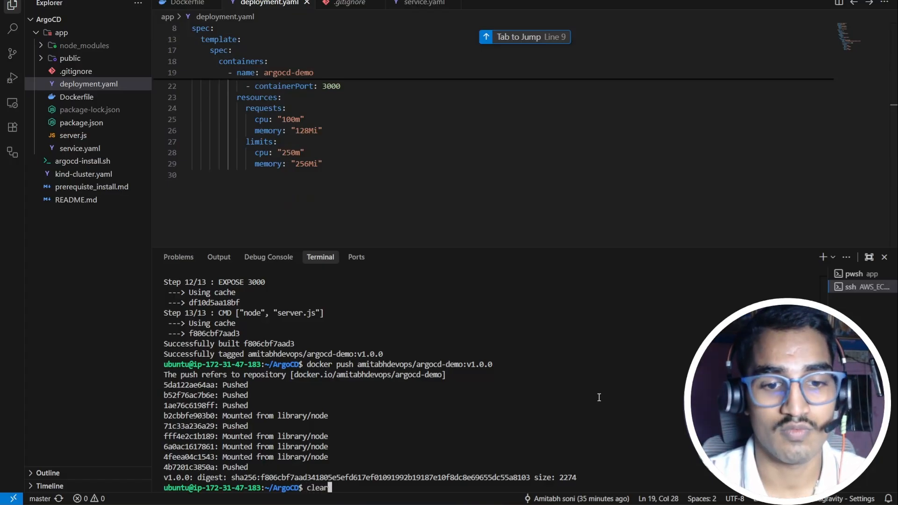
{"action": "key", "text": "Return"}
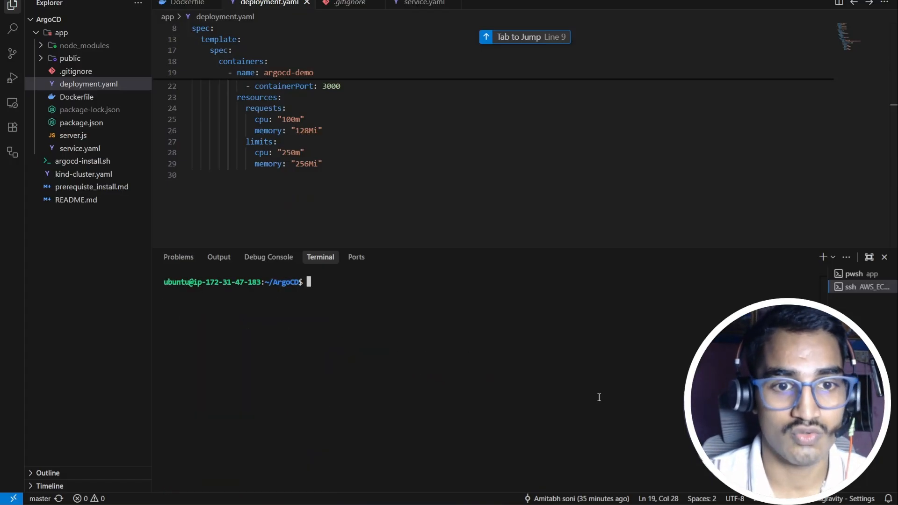
{"action": "type", "text": "kind get "}
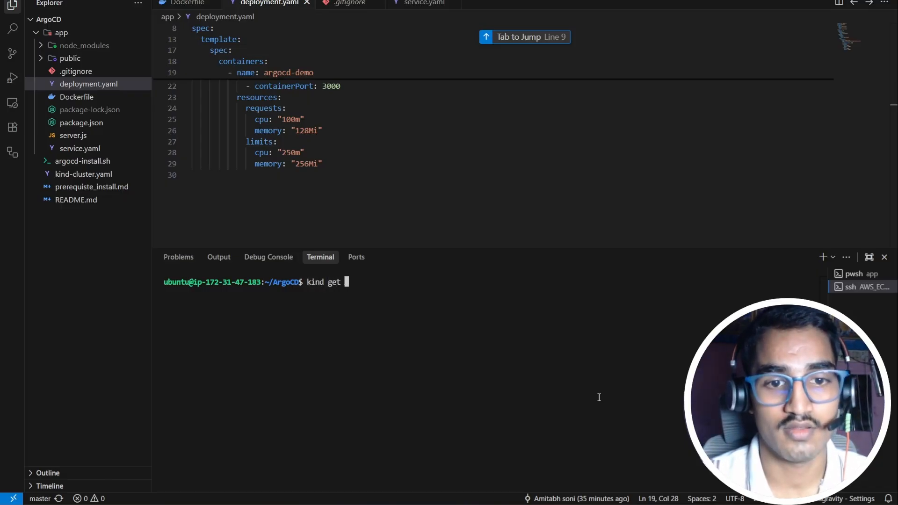
{"action": "type", "text": "cluster"}
{"action": "key", "text": "BackSpace"}
{"action": "key", "text": "BackSpace"}
{"action": "key", "text": "BackSpace"}
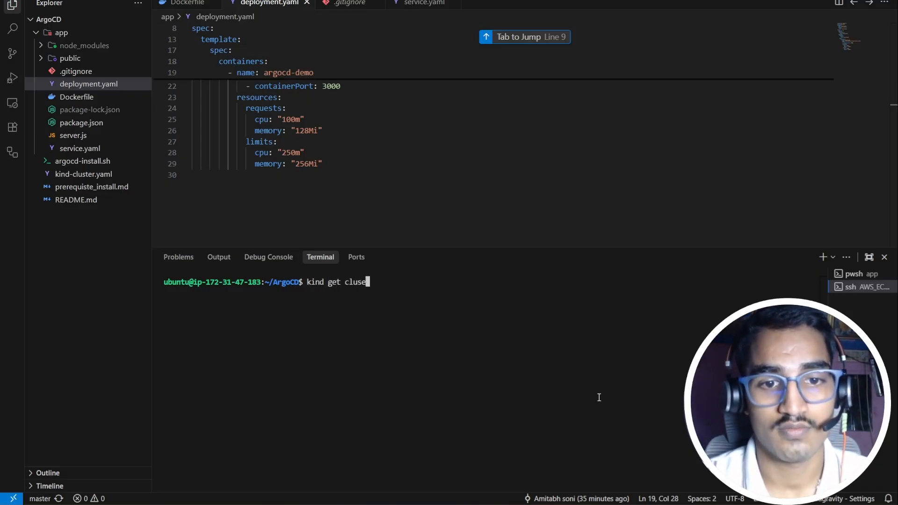
Step: List the kind clusters and the pods in the argocd namespace
{"action": "type", "text": "ters"}
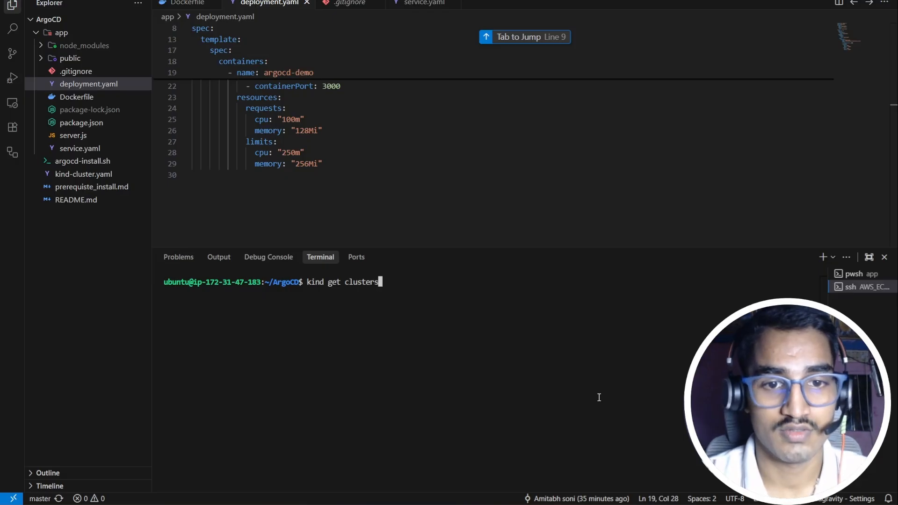
{"action": "key", "text": "Return"}
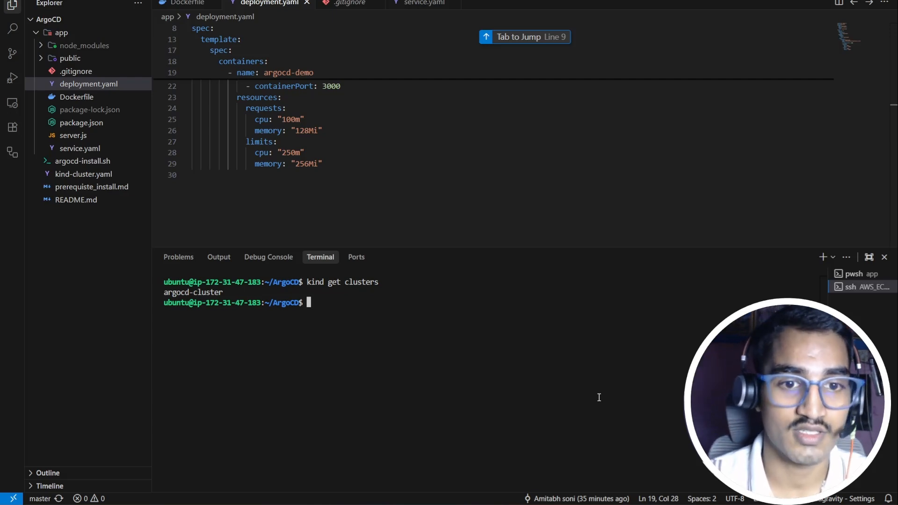
{"action": "type", "text": "kube"}
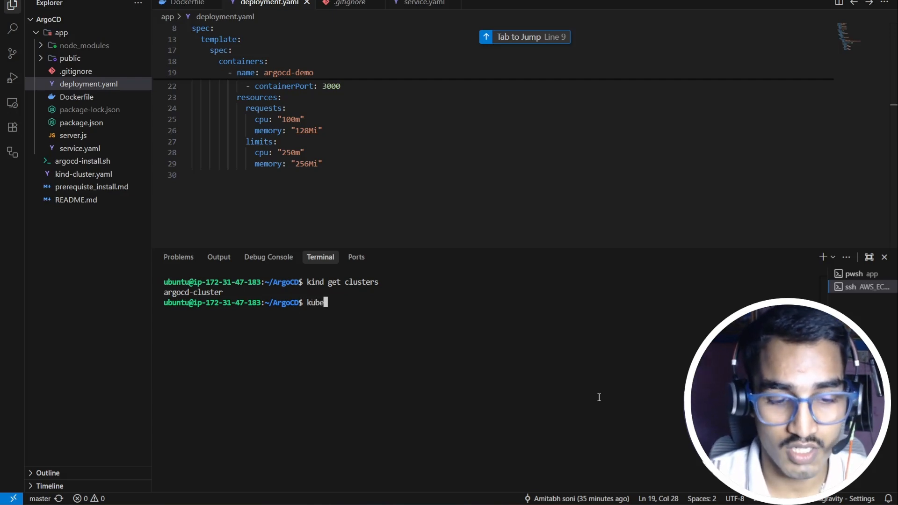
{"action": "type", "text": "ctl get pos"}
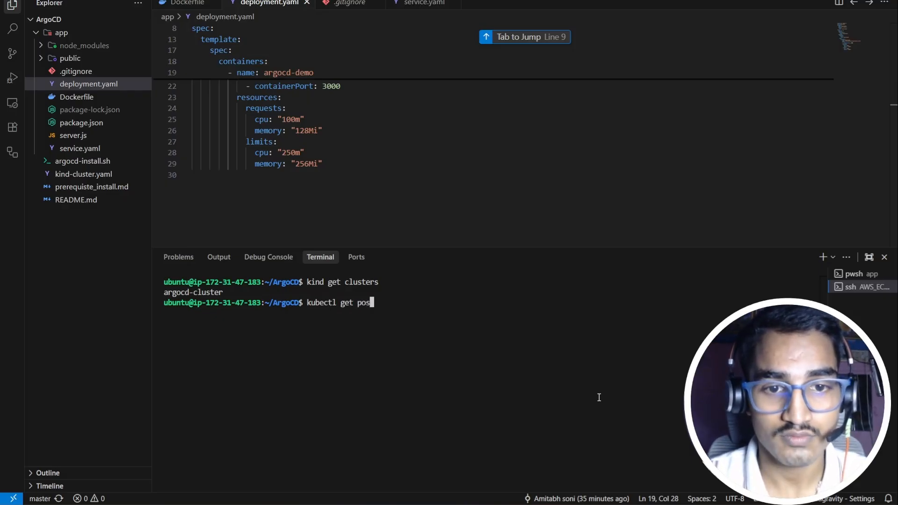
{"action": "key", "text": "BackSpace"}
{"action": "type", "text": "ds -n"}
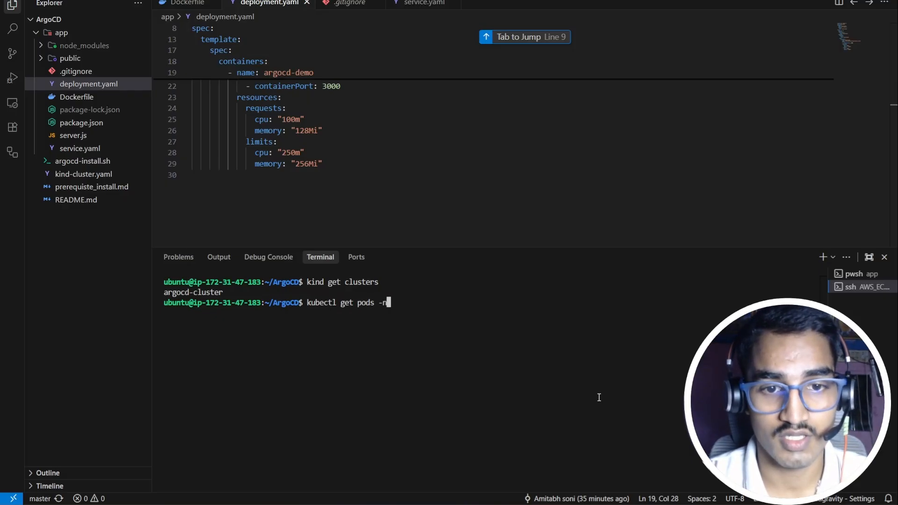
{"action": "type", "text": " argocd"}
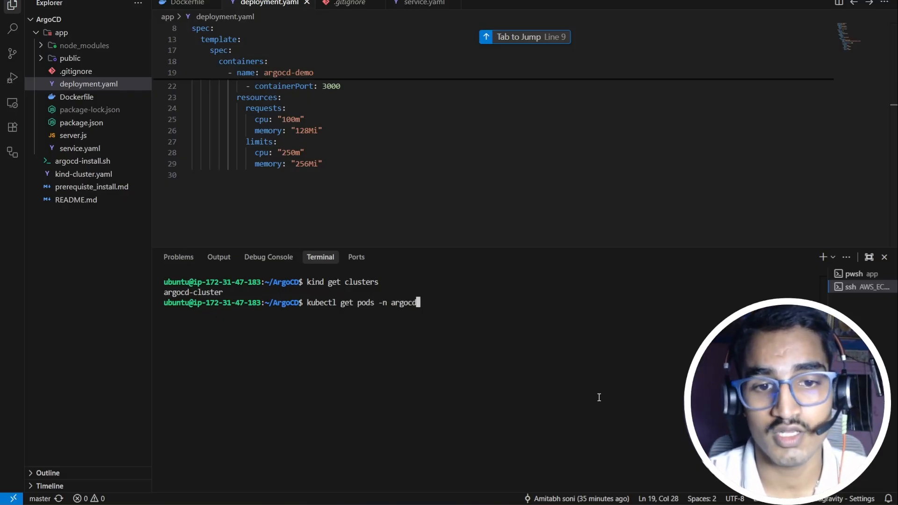
{"action": "key", "text": "Return"}
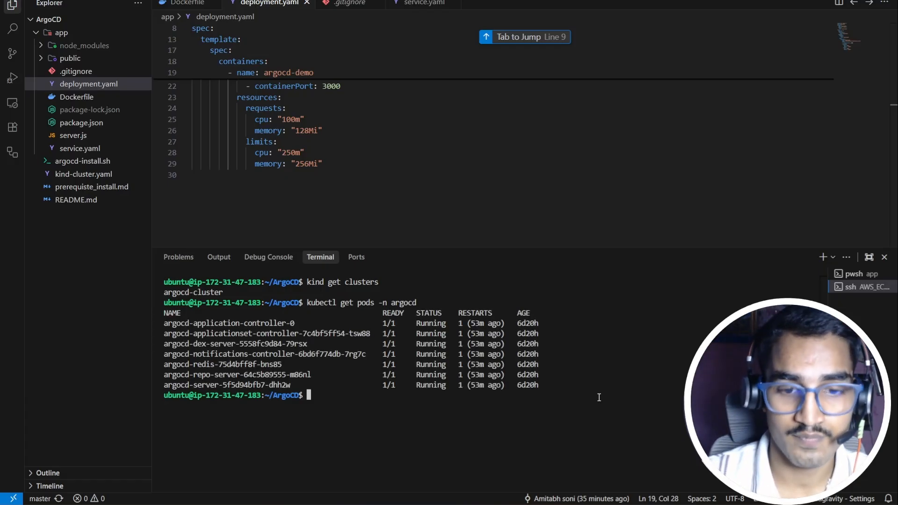
Step: List the argocd namespace services, including argocd-server on 80/TCP,443/TCP
{"action": "key", "text": "Up"}
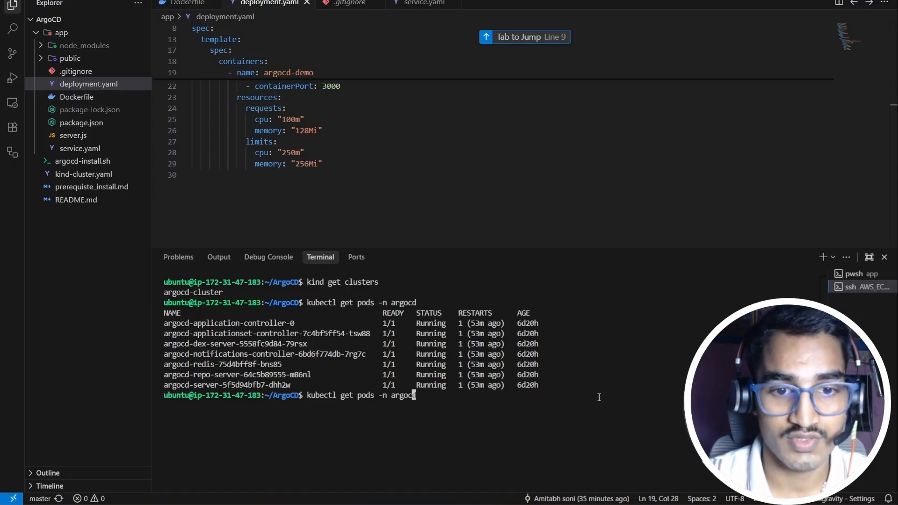
{"action": "key", "text": "Left"}
{"action": "key", "text": "Left"}
{"action": "key", "text": "Left"}
{"action": "key", "text": "Left"}
{"action": "key", "text": "Left"}
{"action": "key", "text": "Left"}
{"action": "key", "text": "Left"}
{"action": "key", "text": "Left"}
{"action": "key", "text": "Left"}
{"action": "key", "text": "Left"}
{"action": "key", "text": "Left"}
{"action": "key", "text": "BackSpace"}
{"action": "key", "text": "BackSpace"}
{"action": "key", "text": "BackSpace"}
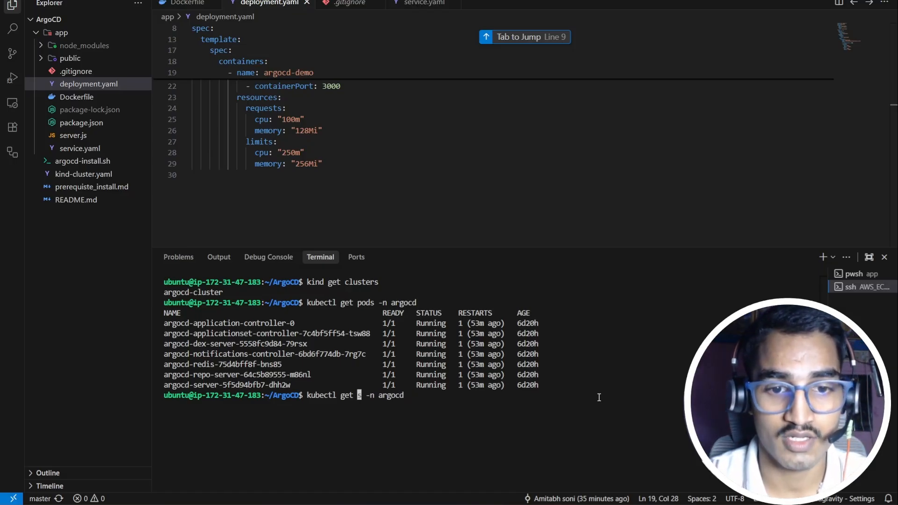
{"action": "key", "text": "Delete"}
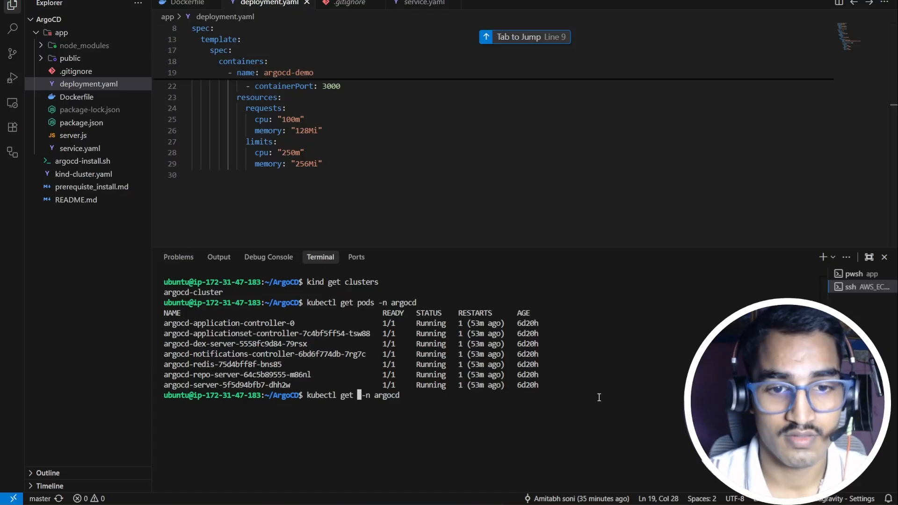
{"action": "type", "text": "svc"}
{"action": "key", "text": "Return"}
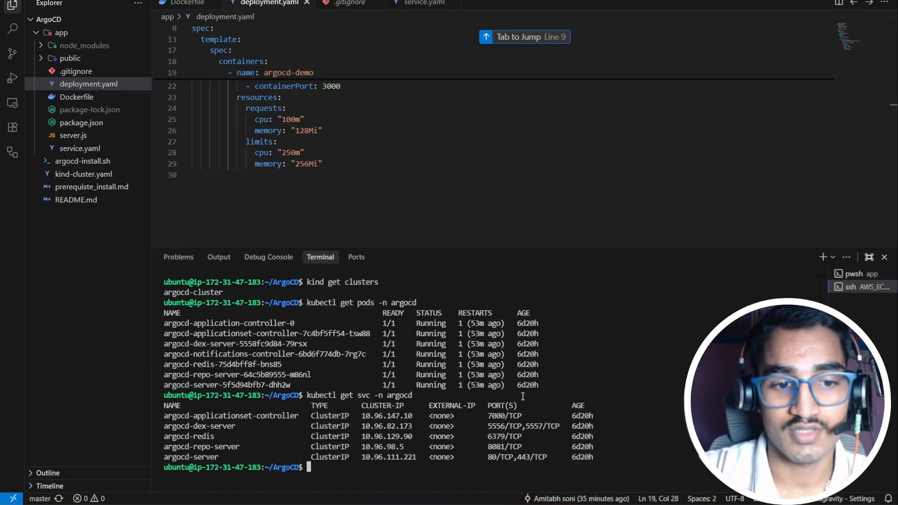
{"action": "left_click_drag", "start_coordinate": [230, 466], "coordinate": [202, 467]}
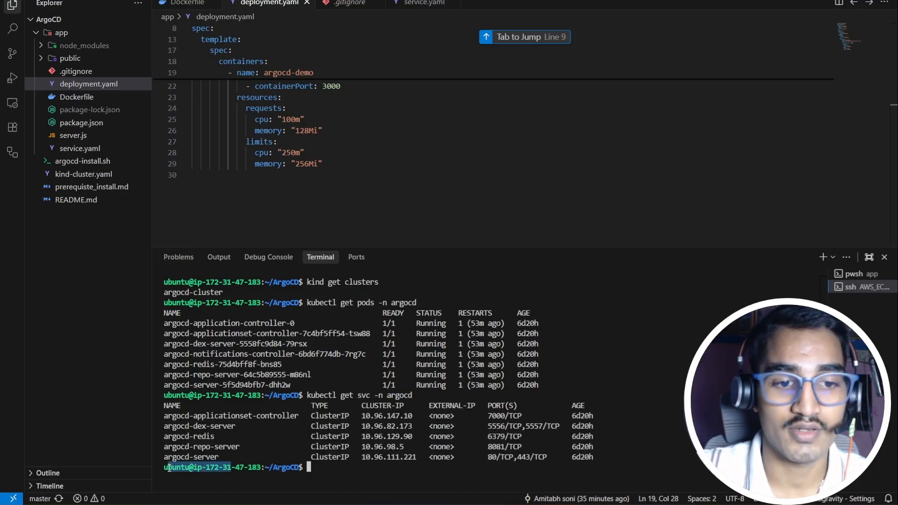
{"action": "left_click", "coordinate": [212, 455]}
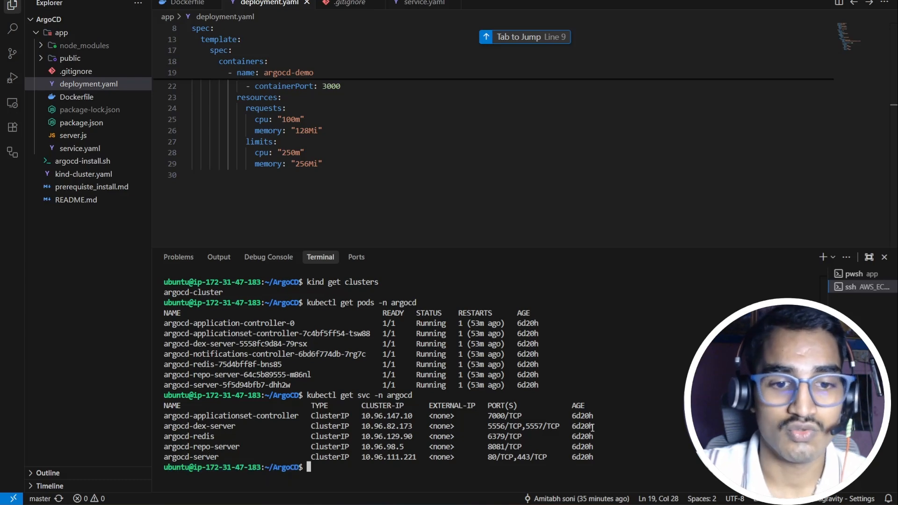
{"action": "key", "text": "alt+Tab"}
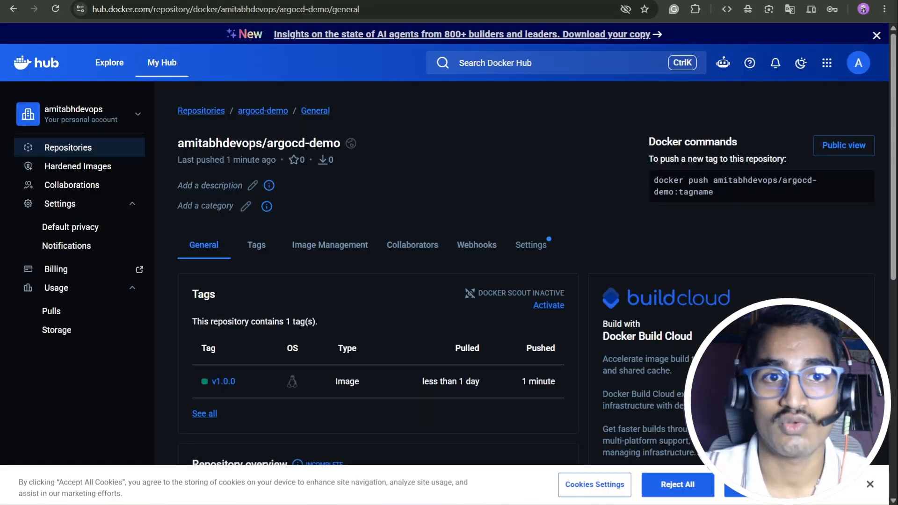
Step: Check Argo CD's connected repositories under Settings > Repositories
{"action": "key", "text": "ctrl+Tab"}
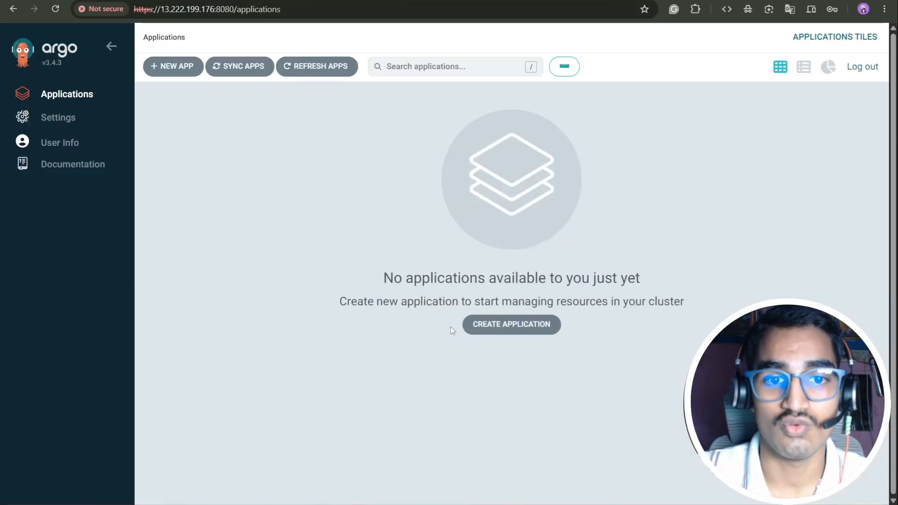
{"action": "left_click", "coordinate": [45, 121]}
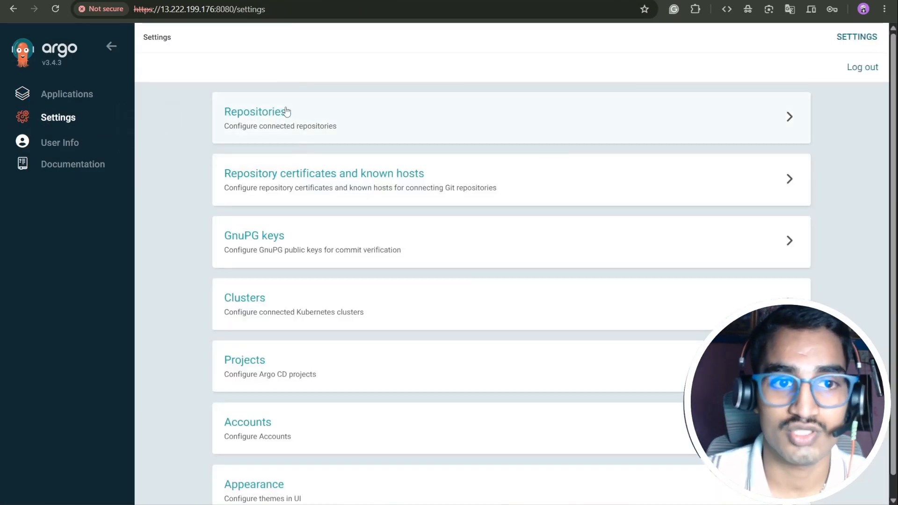
{"action": "left_click", "coordinate": [294, 116]}
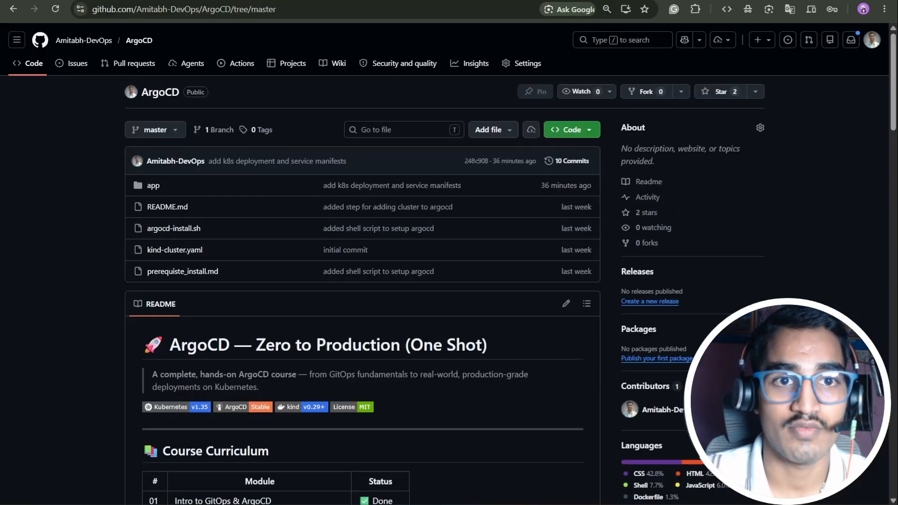
Step: Browse the repo's app folder on GitHub, then go to Argo CD's Applications list
{"action": "left_click", "coordinate": [156, 187]}
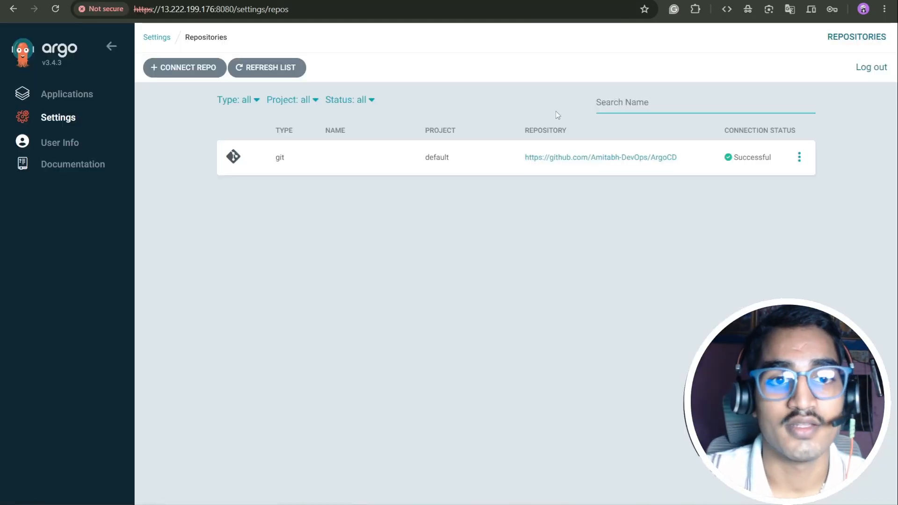
{"action": "left_click", "coordinate": [76, 94]}
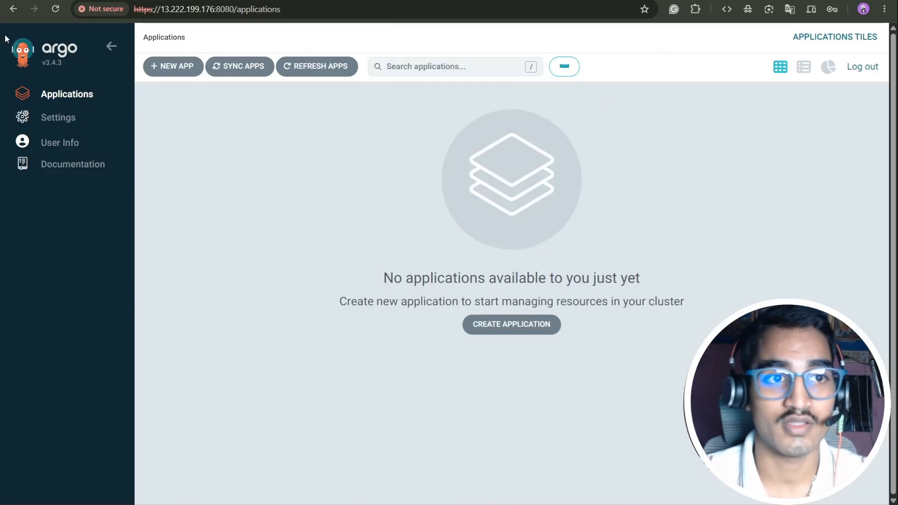
{"action": "left_click_drag", "start_coordinate": [281, 9], "coordinate": [134, 9]}
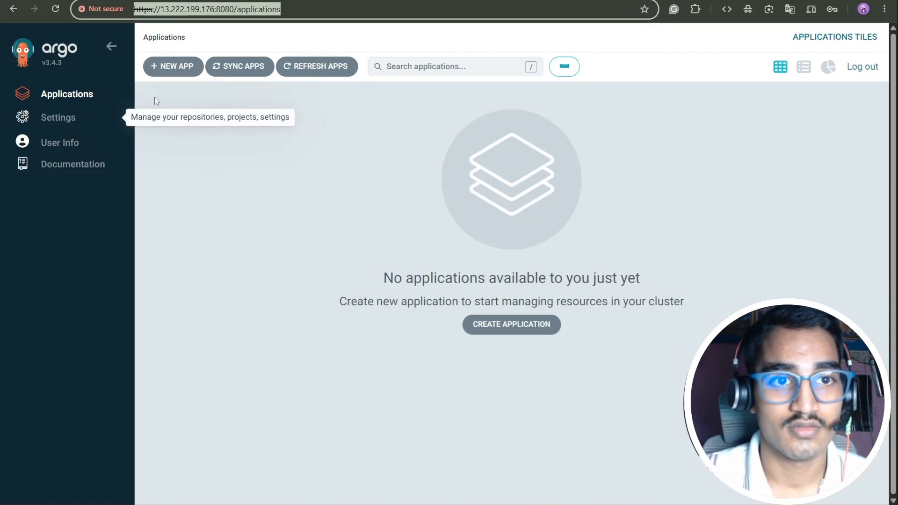
{"action": "left_click", "coordinate": [76, 123]}
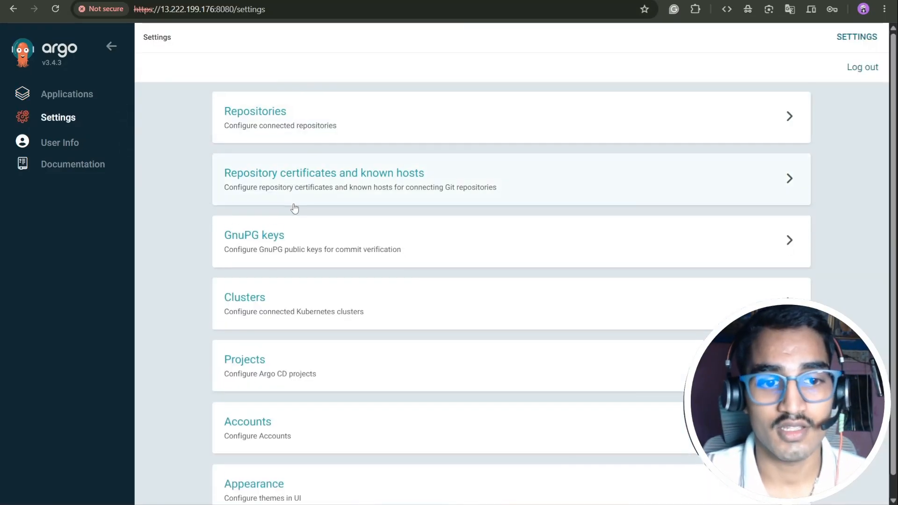
{"action": "left_click", "coordinate": [299, 290]}
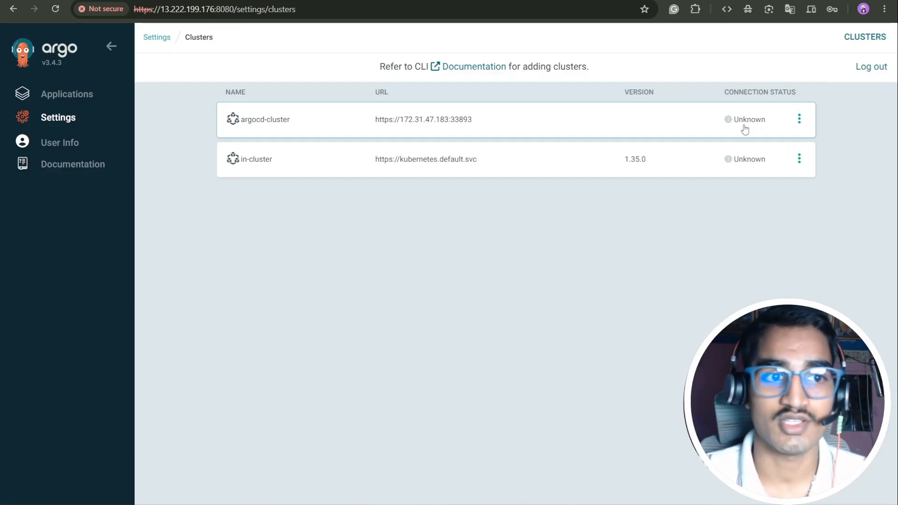
{"action": "left_click", "coordinate": [70, 150]}
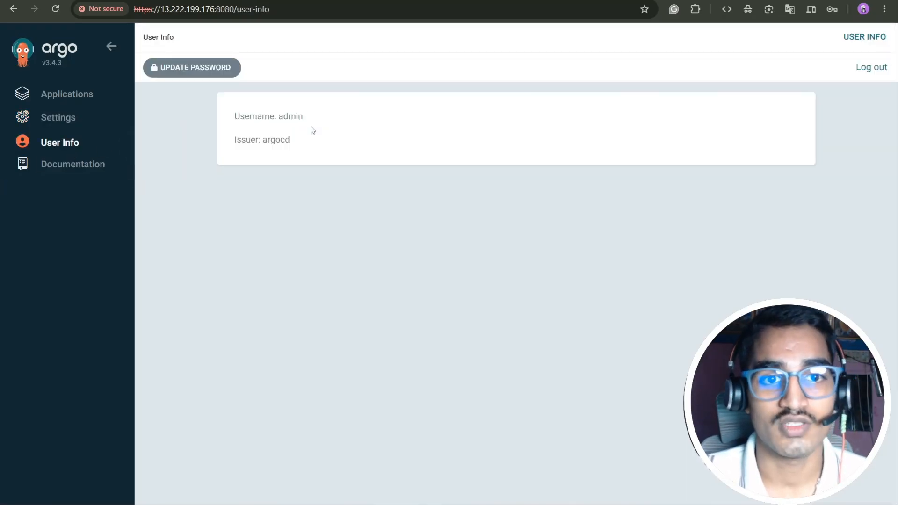
{"action": "left_click", "coordinate": [104, 165]}
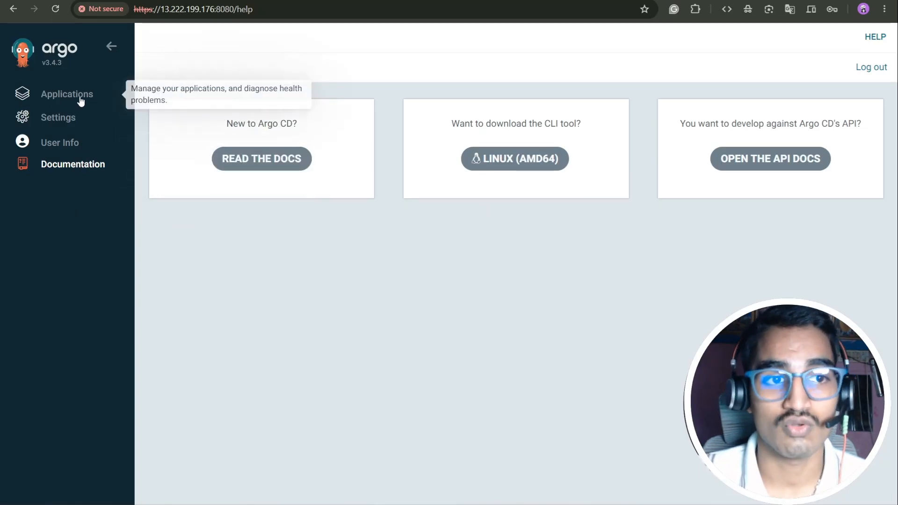
{"action": "left_click", "coordinate": [81, 102]}
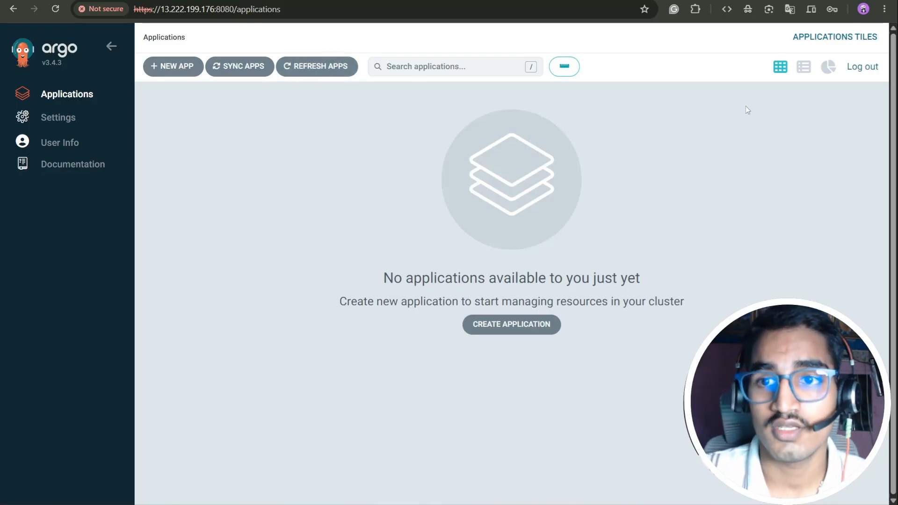
{"action": "left_click", "coordinate": [805, 67]}
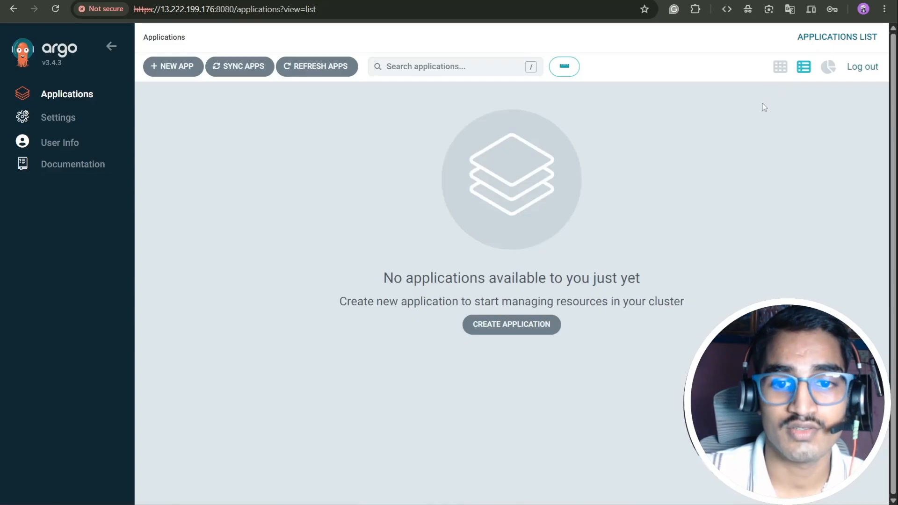
{"action": "left_click", "coordinate": [780, 66]}
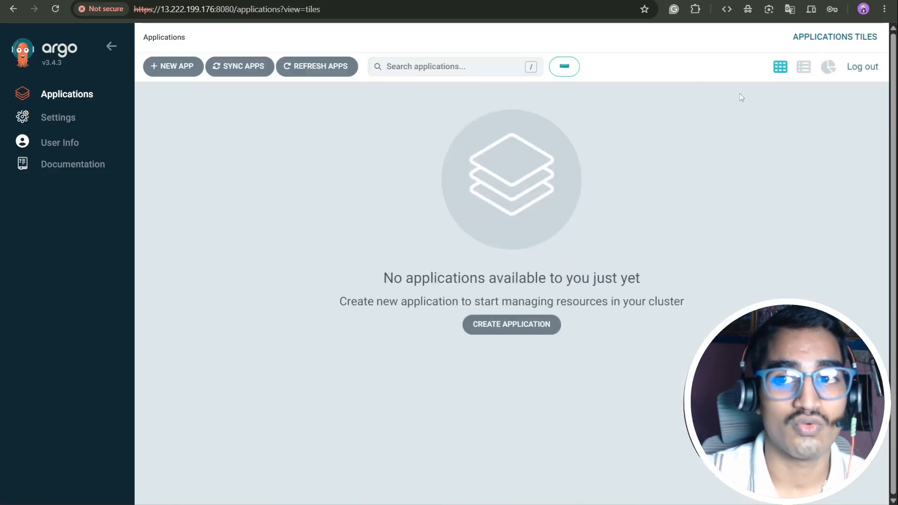
Step: Start a new app named argocd-demo-app in project default, Automatic sync, auto-create namespace
{"action": "left_click", "coordinate": [188, 72]}
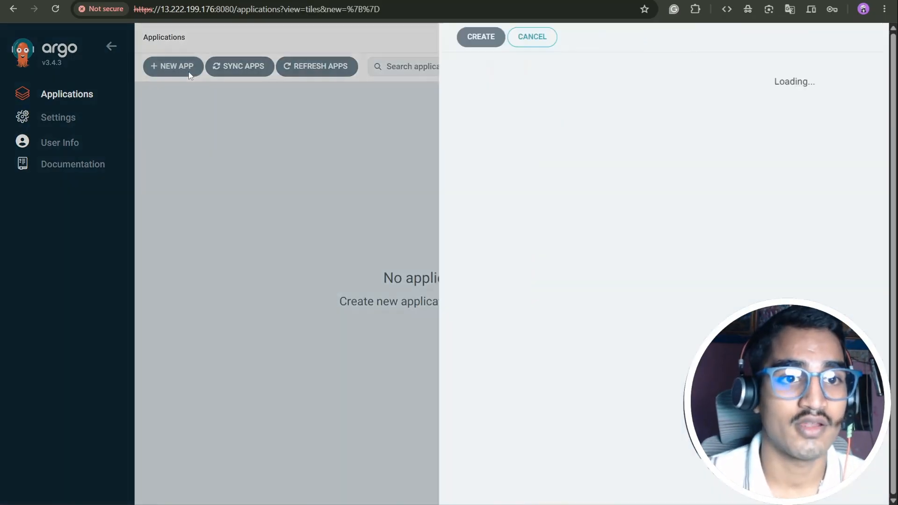
{"action": "left_click", "coordinate": [257, 144]}
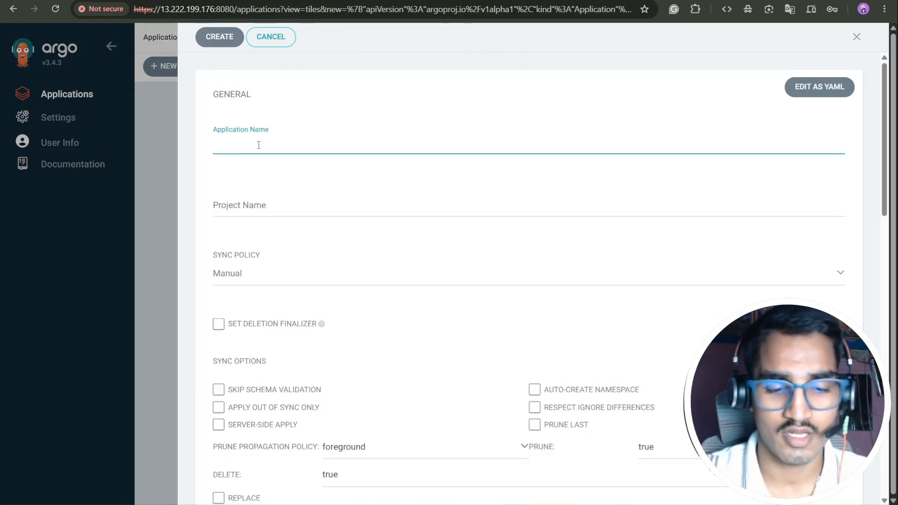
{"action": "type", "text": "Aarg"}
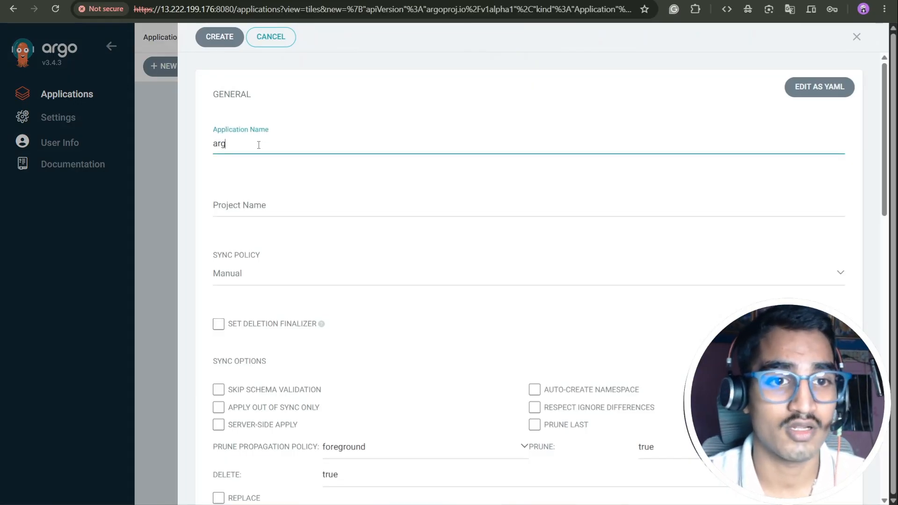
{"action": "type", "text": "ocd"}
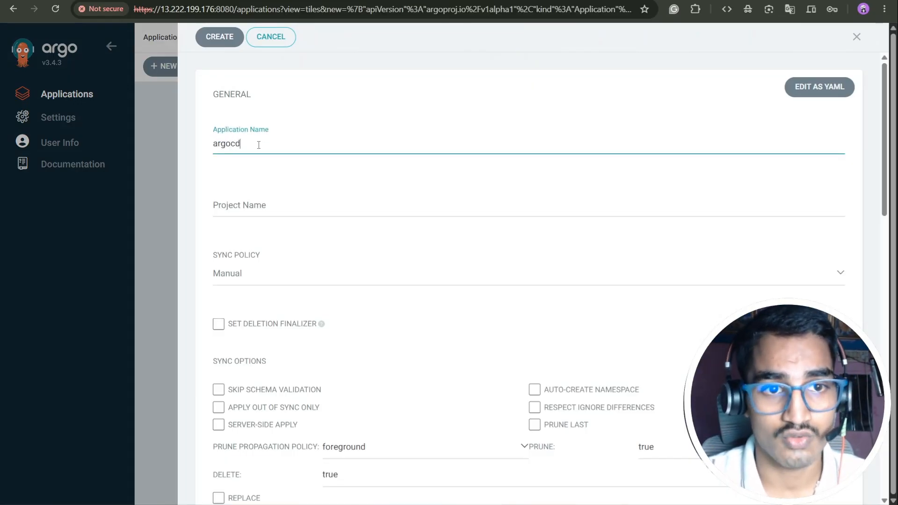
{"action": "type", "text": "-demo-app"}
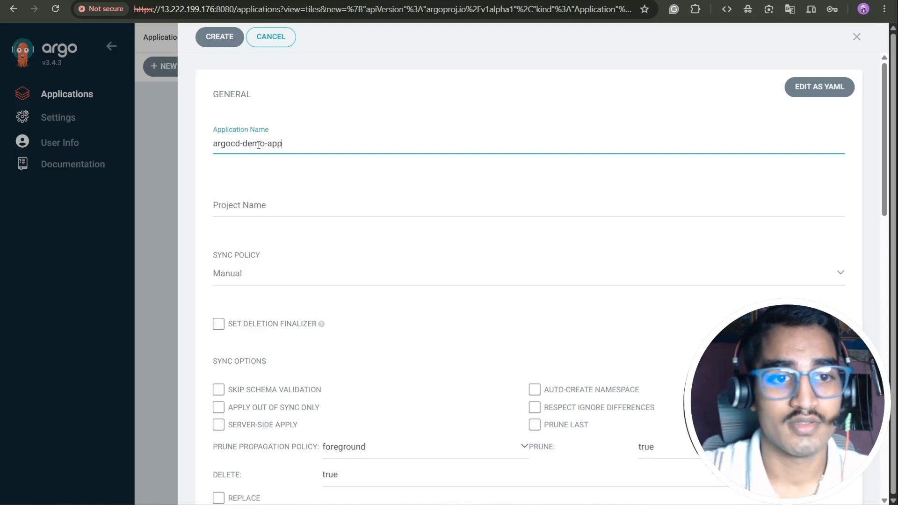
{"action": "left_click", "coordinate": [264, 201]}
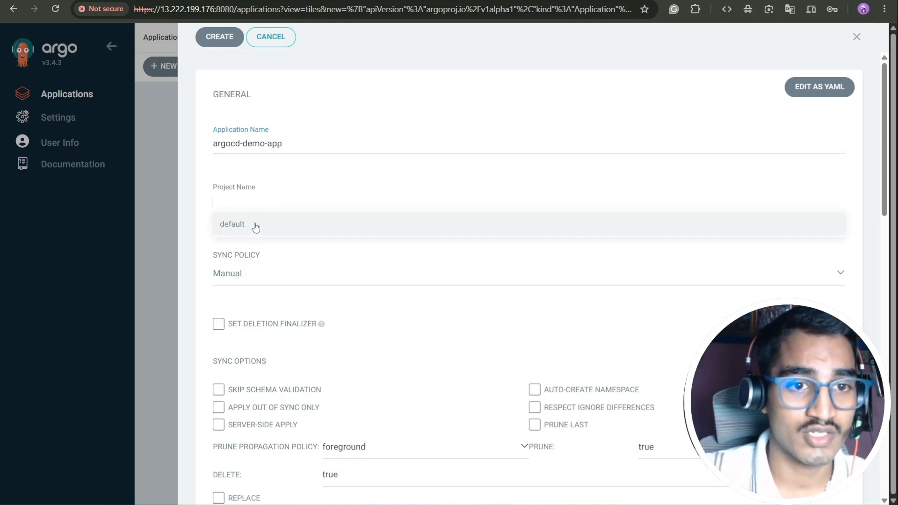
{"action": "left_click", "coordinate": [256, 226]}
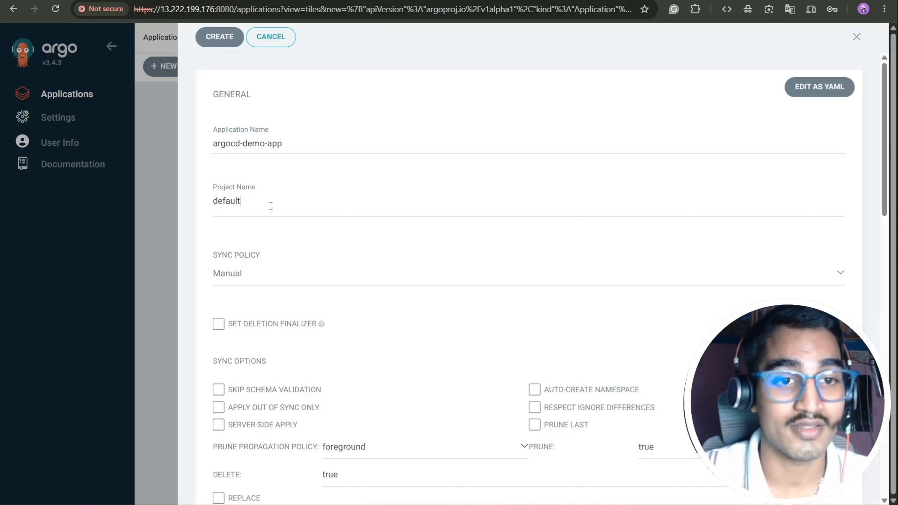
{"action": "left_click", "coordinate": [252, 268]}
{"action": "scroll", "coordinate": [264, 262], "scroll_direction": "down", "scroll_amount": 1}
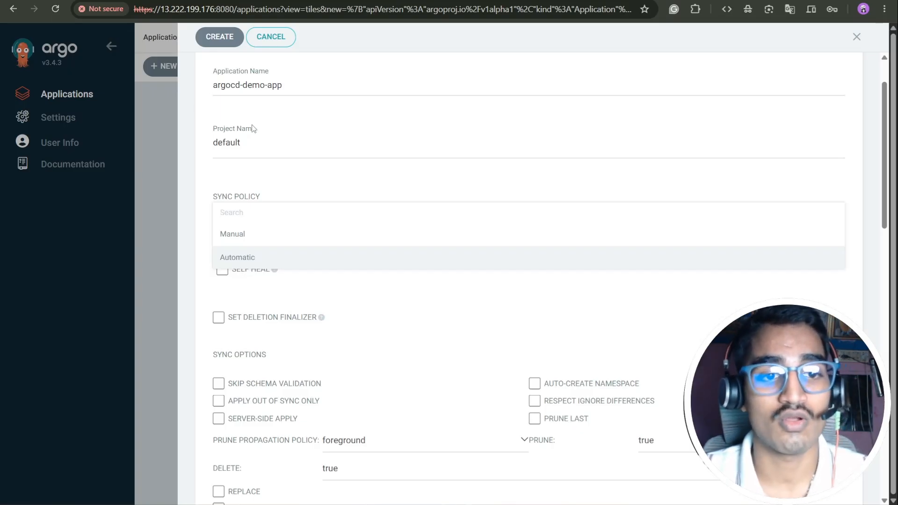
{"action": "left_click", "coordinate": [229, 265]}
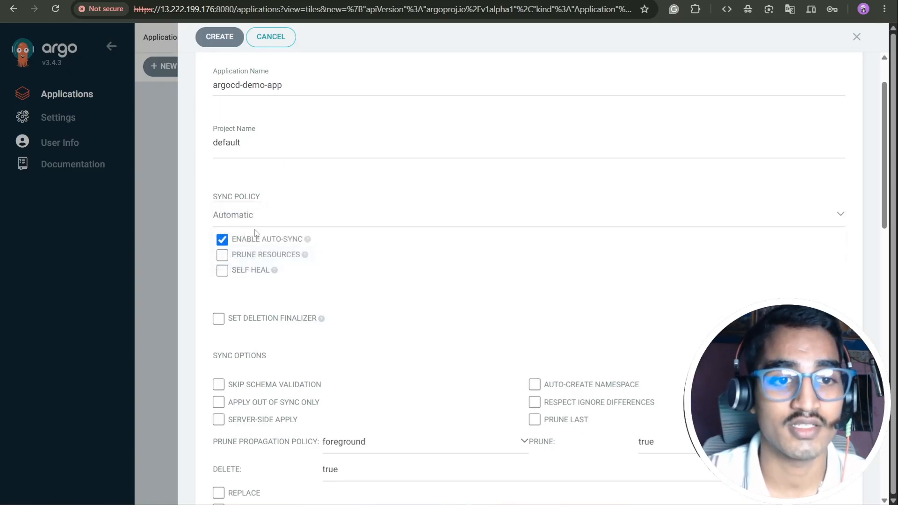
{"action": "scroll", "coordinate": [738, 304], "scroll_direction": "down", "scroll_amount": 3}
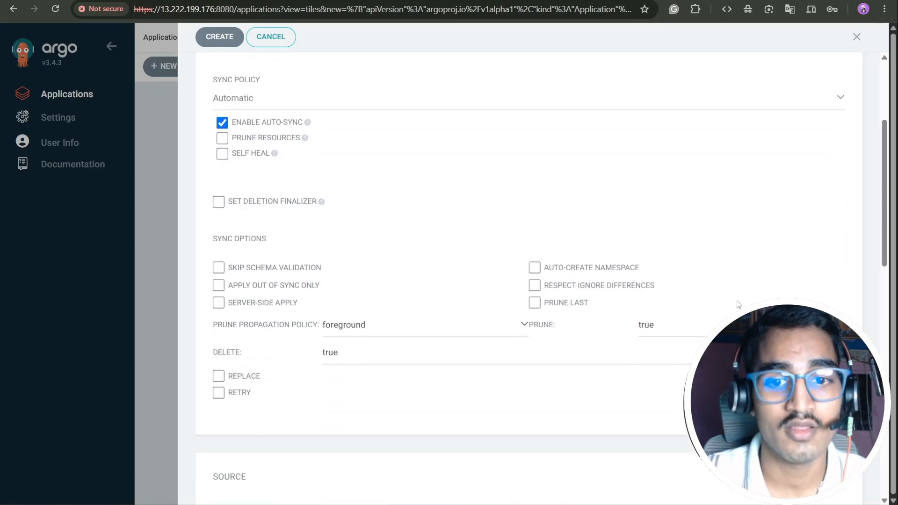
{"action": "left_click", "coordinate": [534, 266]}
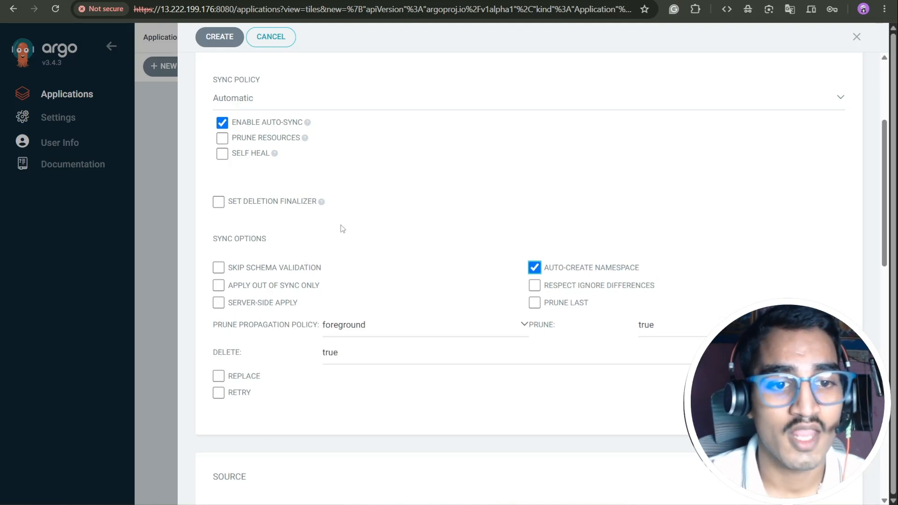
{"action": "scroll", "coordinate": [539, 258], "scroll_direction": "down", "scroll_amount": 5}
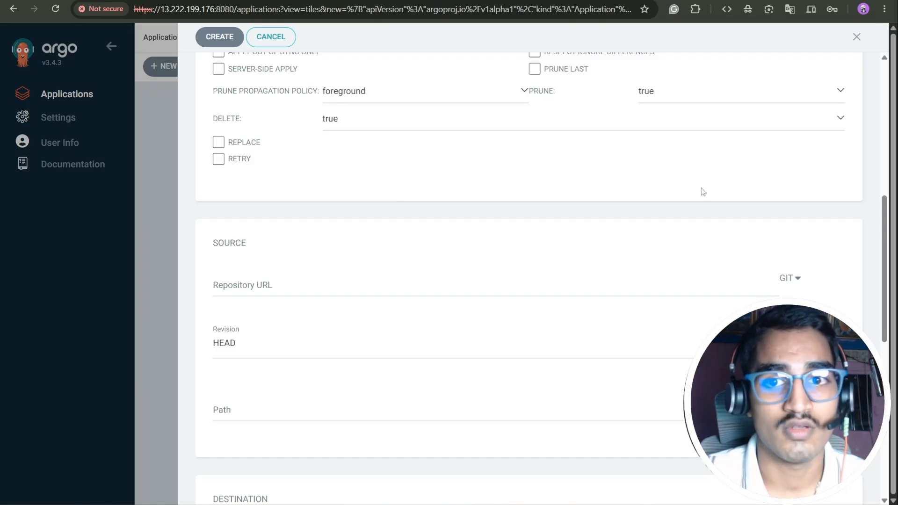
{"action": "scroll", "coordinate": [467, 244], "scroll_direction": "down", "scroll_amount": 4}
Step: Set the source to the suggested GitHub repository, revision master, path app
{"action": "left_click", "coordinate": [279, 111]}
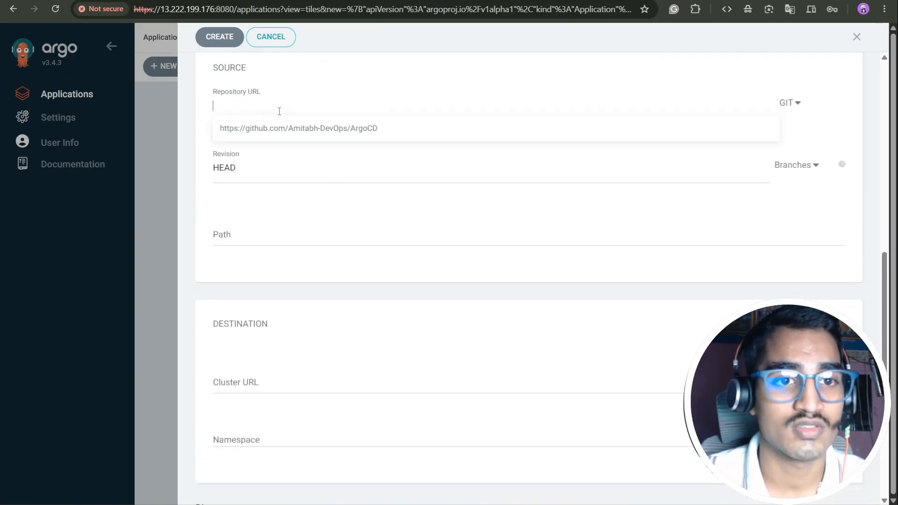
{"action": "left_click", "coordinate": [307, 130]}
{"action": "left_click", "coordinate": [251, 165]}
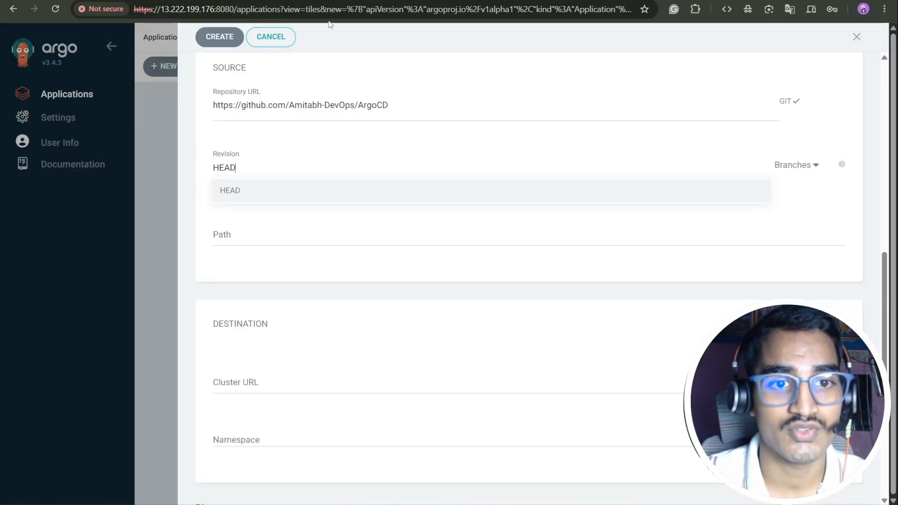
{"action": "left_click_drag", "start_coordinate": [250, 167], "coordinate": [207, 170]}
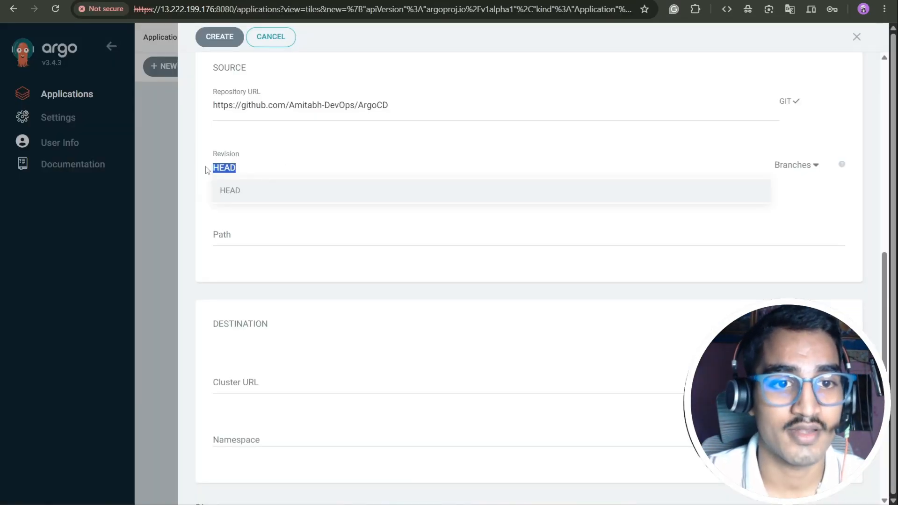
{"action": "key", "text": "BackSpace"}
{"action": "type", "text": "master"}
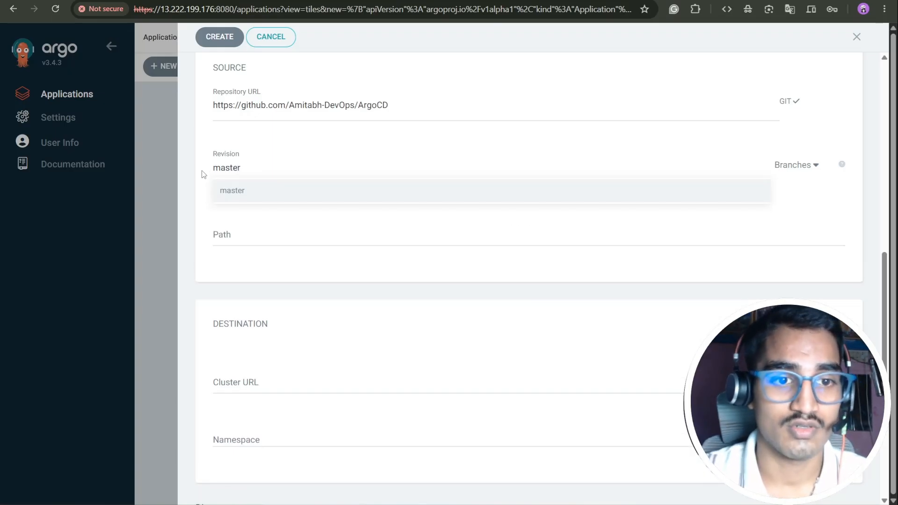
{"action": "left_click", "coordinate": [227, 192]}
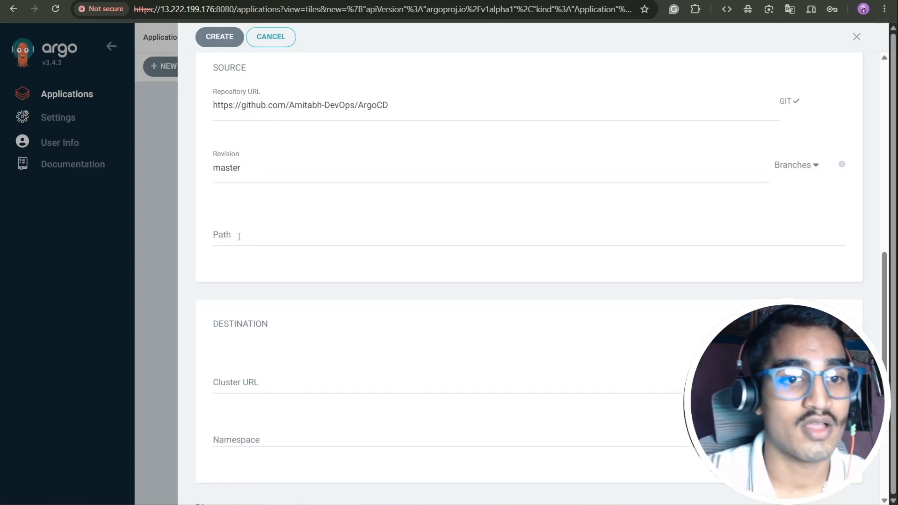
{"action": "left_click", "coordinate": [239, 237]}
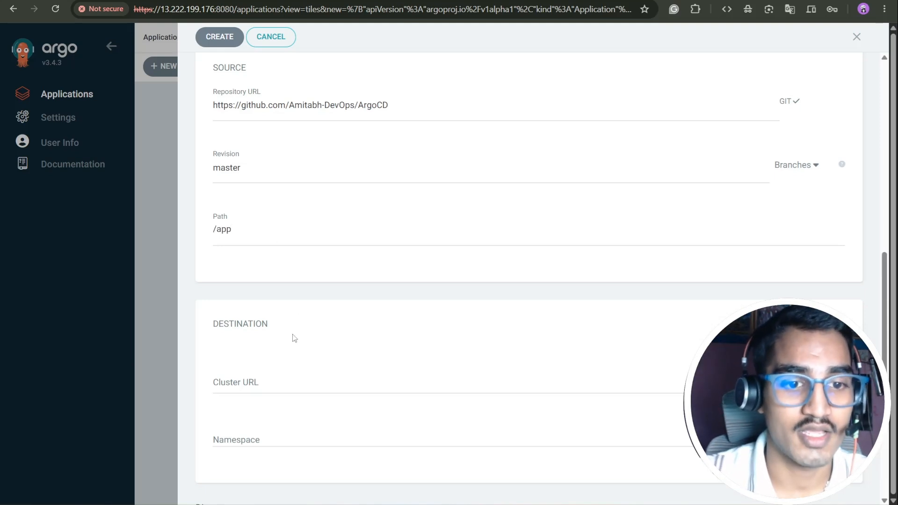
{"action": "left_click", "coordinate": [265, 385]}
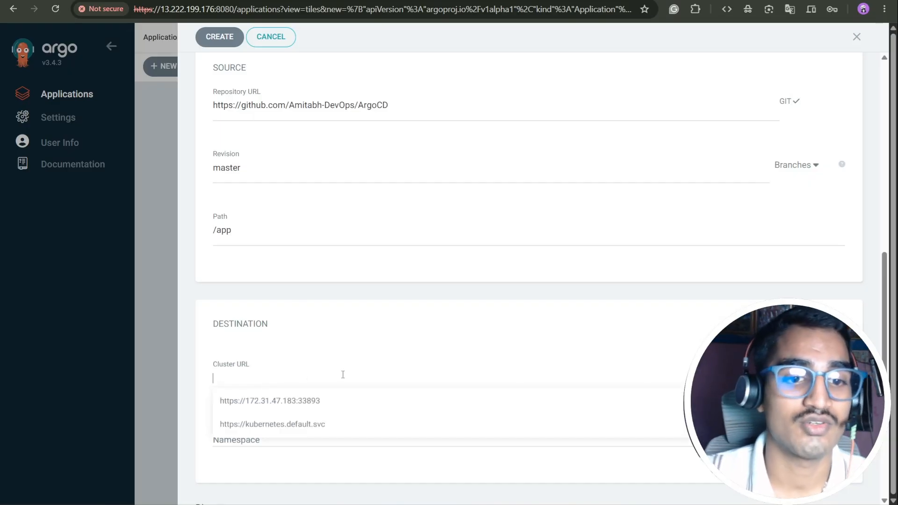
{"action": "left_click", "coordinate": [334, 400]}
{"action": "scroll", "coordinate": [379, 373], "scroll_direction": "down", "scroll_amount": 3}
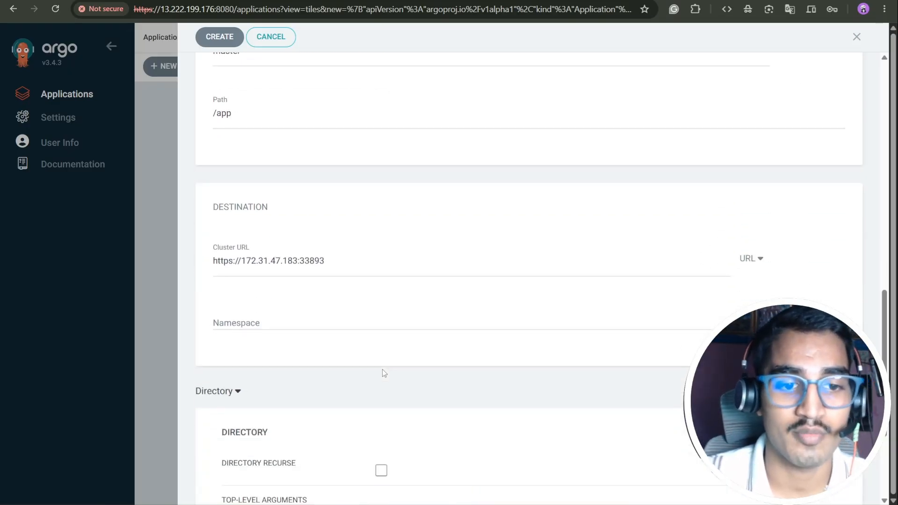
{"action": "left_click", "coordinate": [314, 325]}
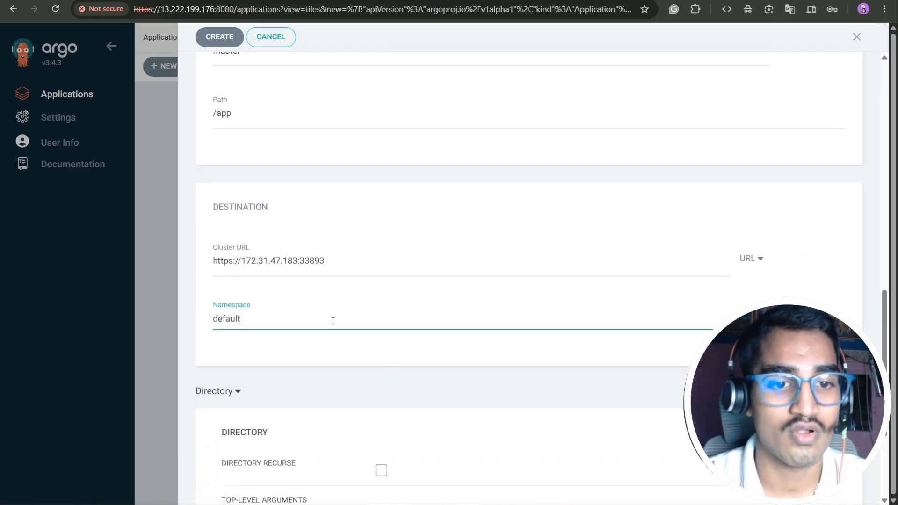
{"action": "scroll", "coordinate": [494, 170], "scroll_direction": "down", "scroll_amount": 4}
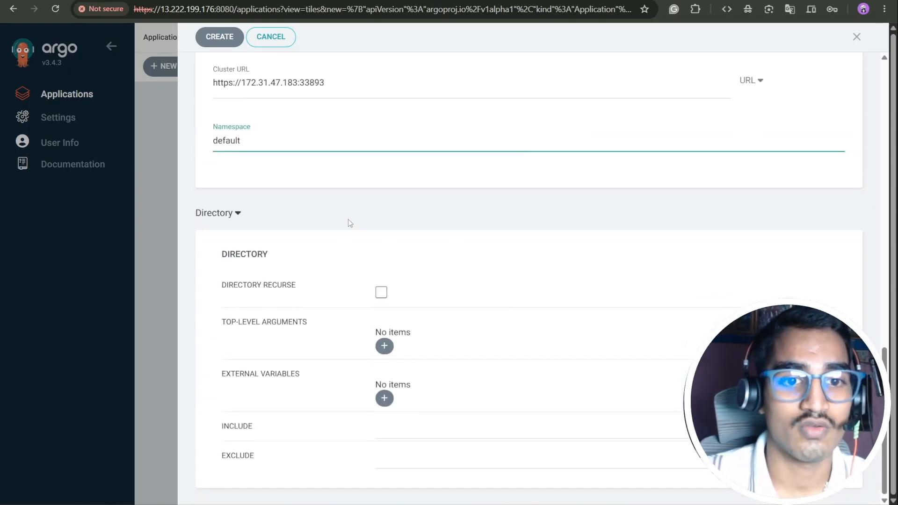
{"action": "scroll", "coordinate": [330, 219], "scroll_direction": "up", "scroll_amount": 6}
{"action": "left_click", "coordinate": [222, 36]}
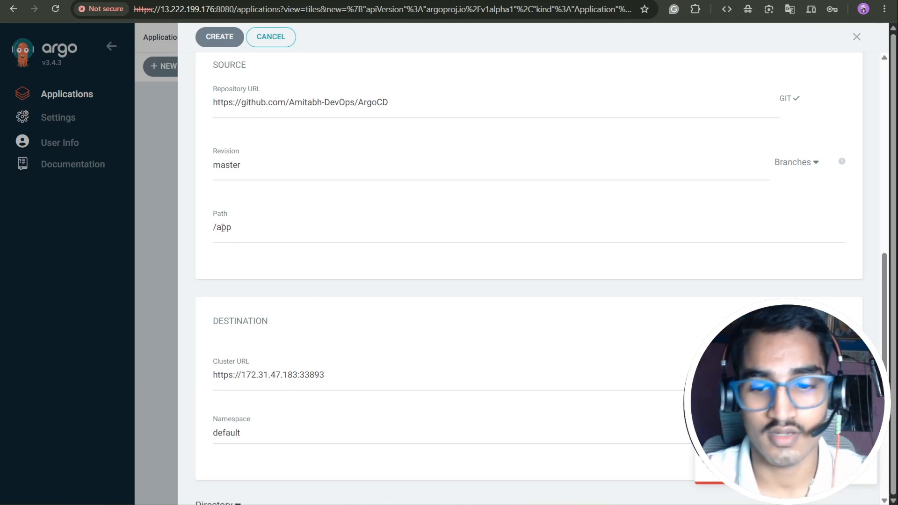
Step: Create argocd-demo-app and read its ComparisonError about missing manifest Kind
{"action": "left_click", "coordinate": [218, 36]}
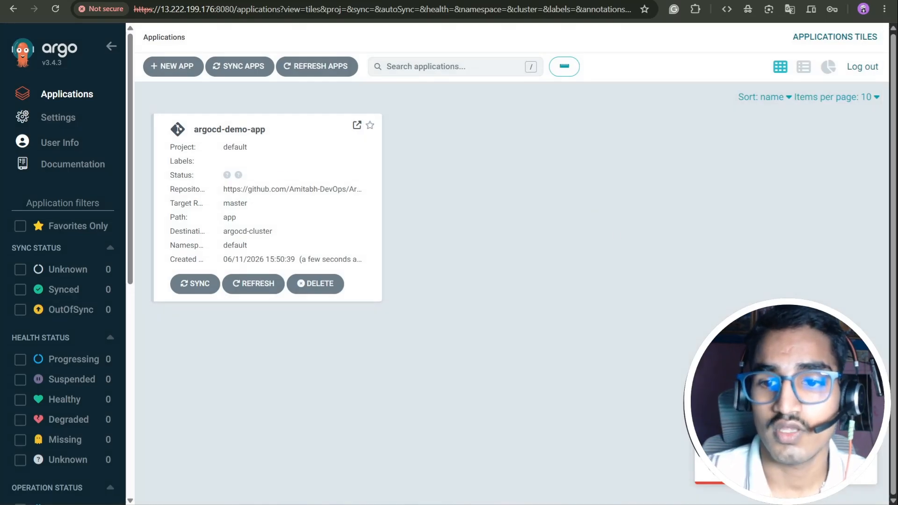
{"action": "left_click", "coordinate": [363, 164]}
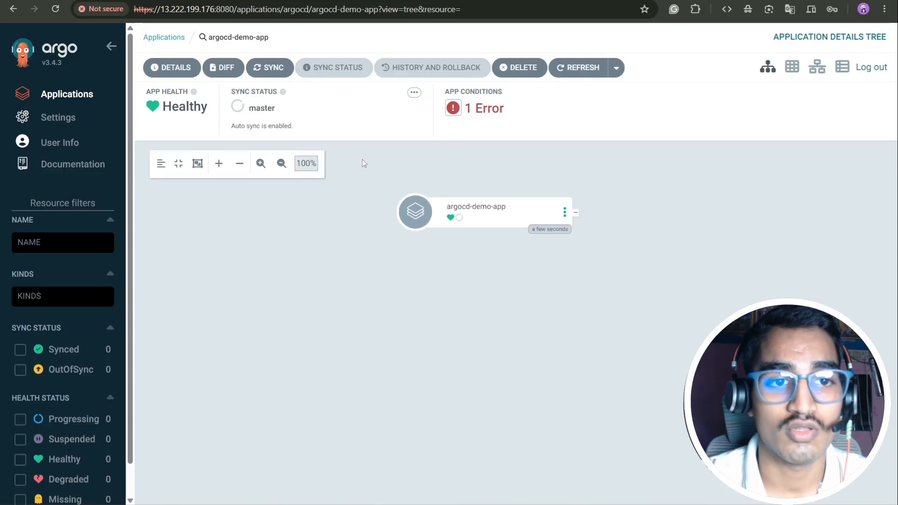
{"action": "left_click", "coordinate": [457, 110]}
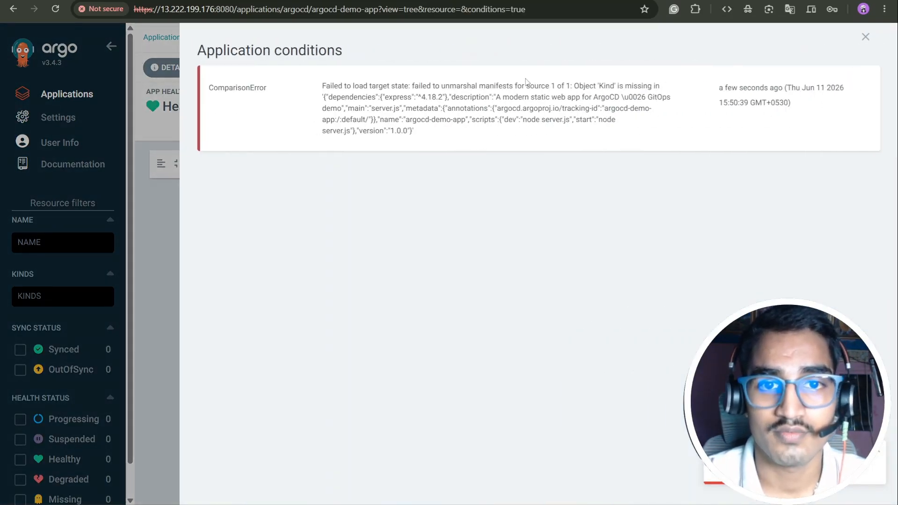
{"action": "key", "text": "Escape"}
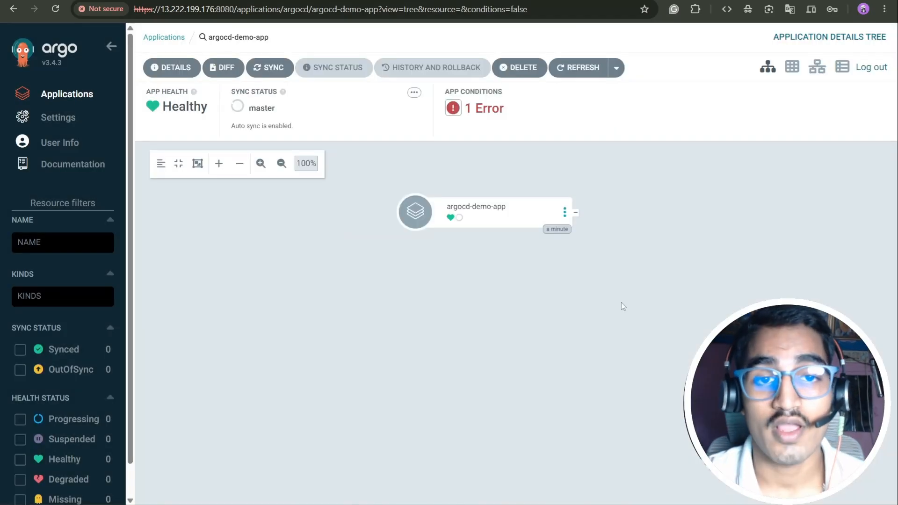
Step: Delete argocd-demo-app by confirming with its pasted name
{"action": "left_click", "coordinate": [530, 65]}
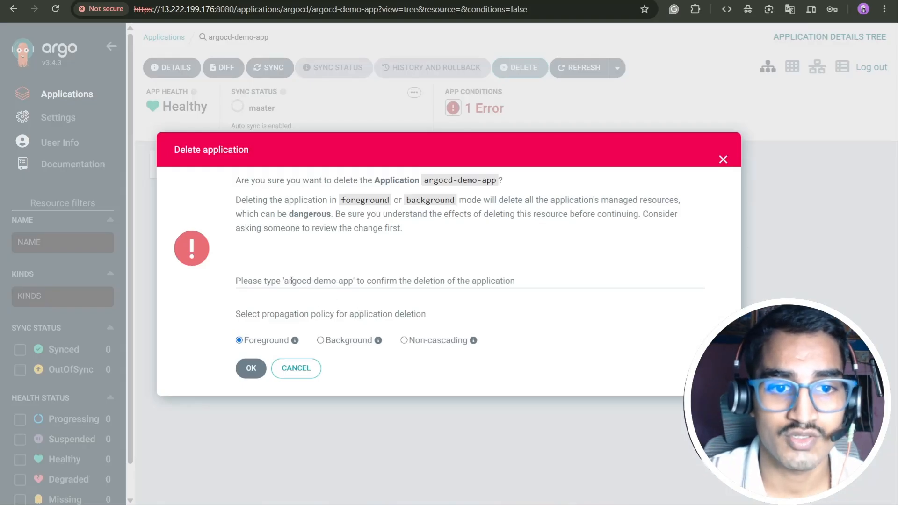
{"action": "left_click", "coordinate": [341, 282]}
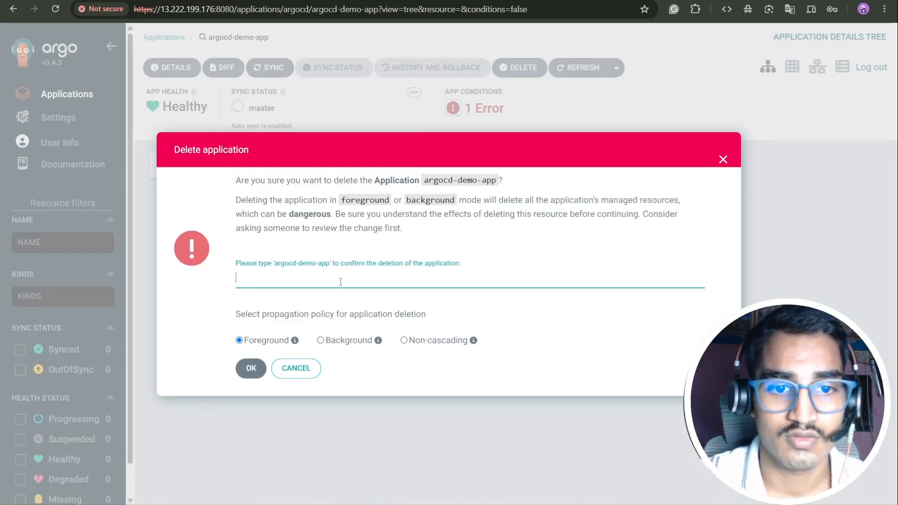
{"action": "left_click", "coordinate": [426, 183]}
{"action": "left_click_drag", "start_coordinate": [497, 174], "coordinate": [418, 174]}
{"action": "key", "text": "ctrl+c"}
{"action": "left_click", "coordinate": [265, 268]}
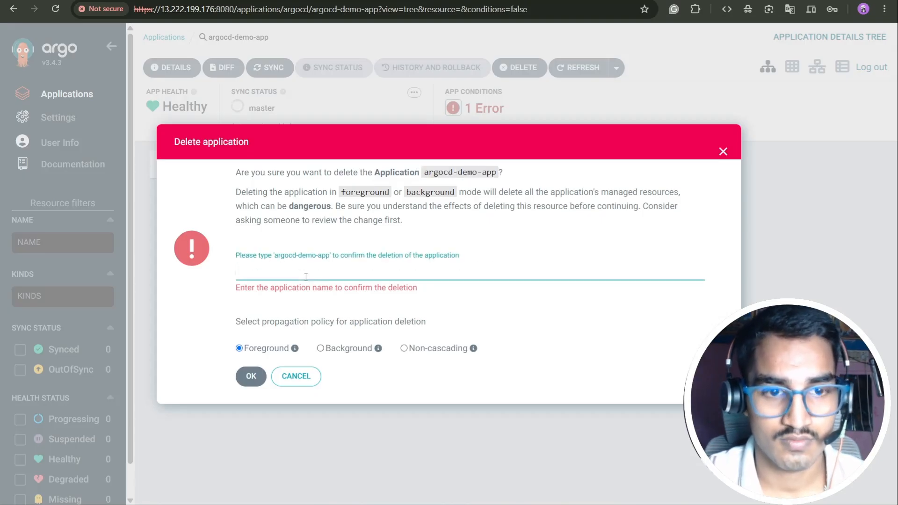
{"action": "key", "text": "ctrl+v"}
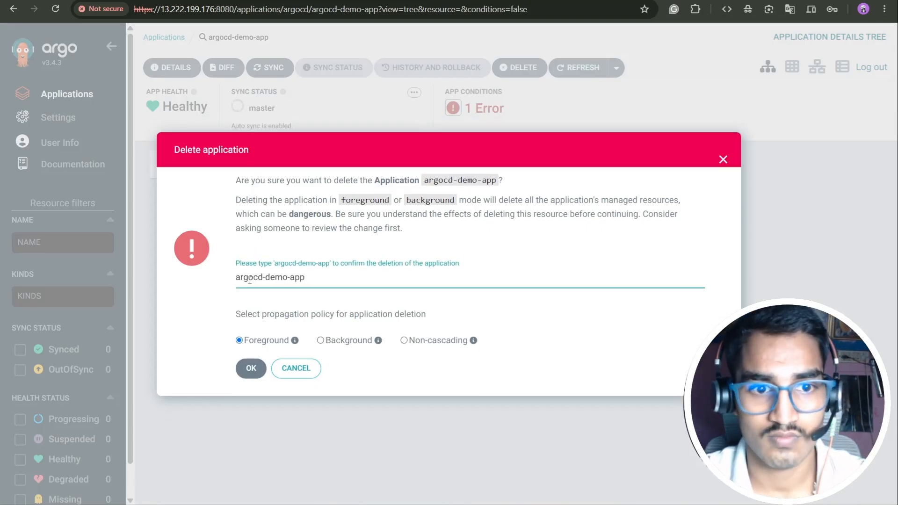
{"action": "left_click", "coordinate": [251, 368]}
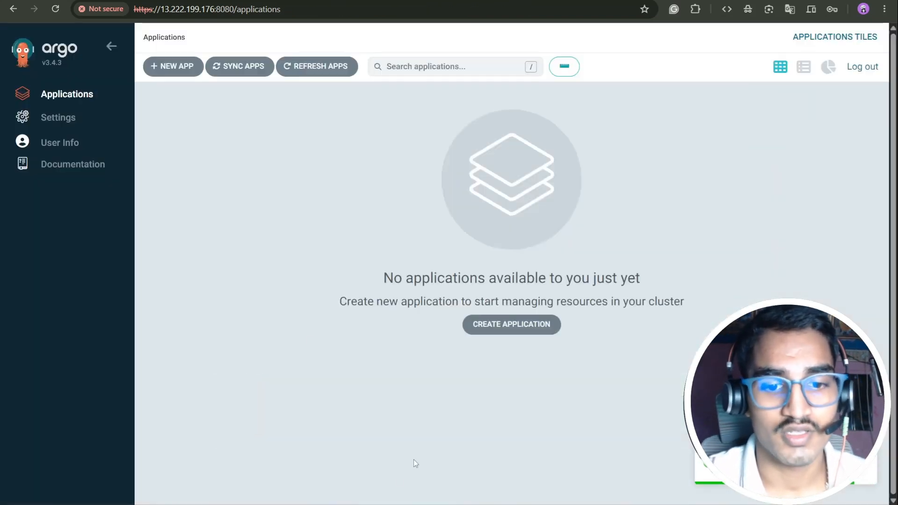
{"action": "key", "text": "alt+Tab"}
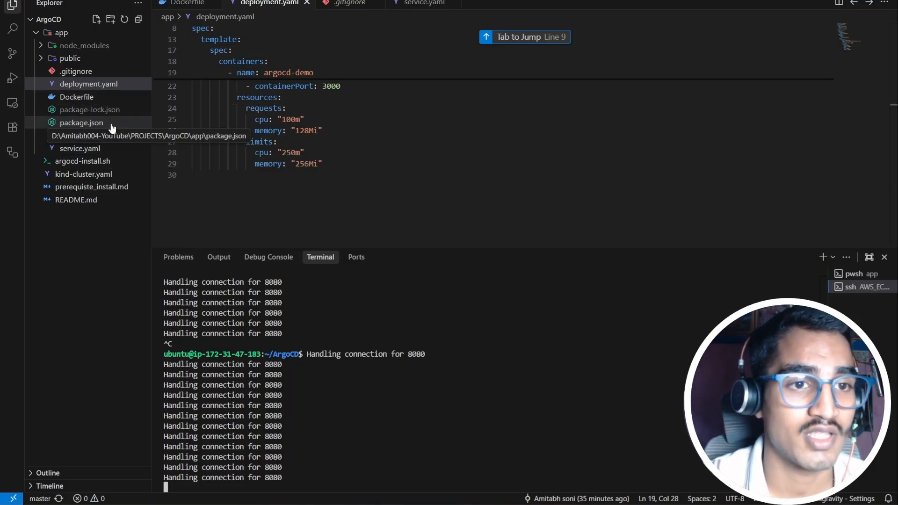
Step: Create a new k8s folder inside the app folder
{"action": "left_click", "coordinate": [70, 33]}
{"action": "left_click", "coordinate": [110, 20]}
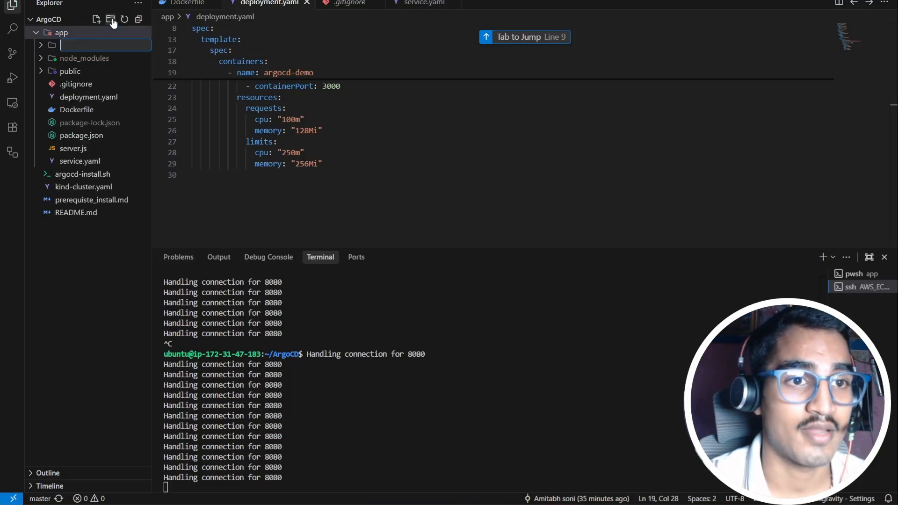
{"action": "type", "text": "k8s"}
{"action": "key", "text": "Return"}
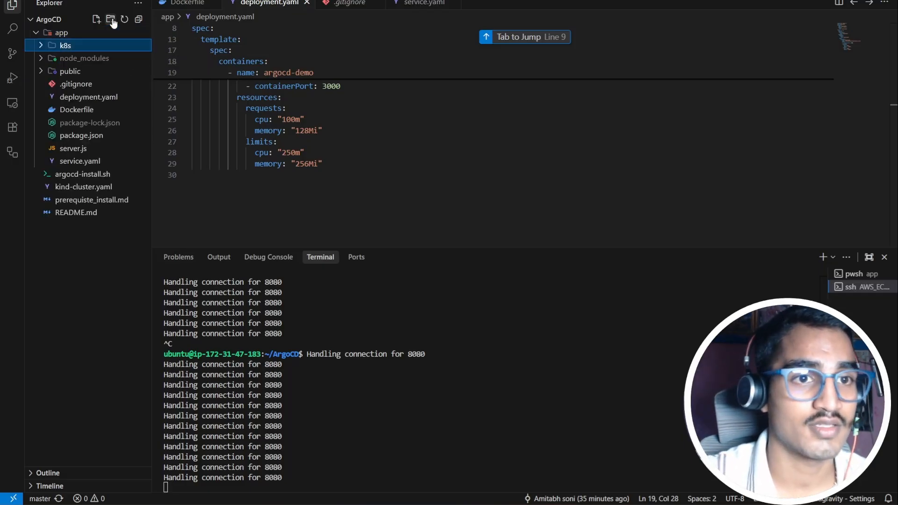
Step: Move deployment.yaml and service.yaml into the k8s folder
{"action": "left_click_drag", "start_coordinate": [112, 99], "coordinate": [108, 47]}
{"action": "left_click", "coordinate": [536, 267]}
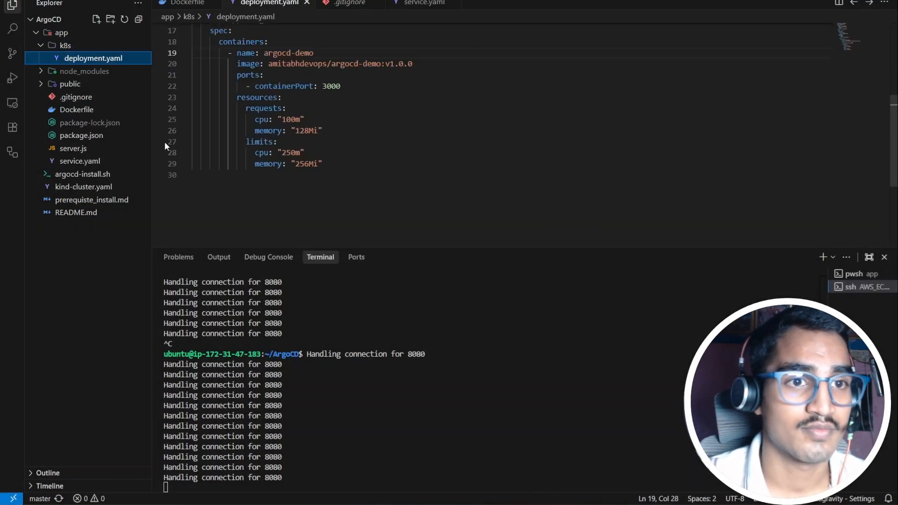
{"action": "left_click_drag", "start_coordinate": [83, 163], "coordinate": [94, 52]}
{"action": "left_click", "coordinate": [520, 263]}
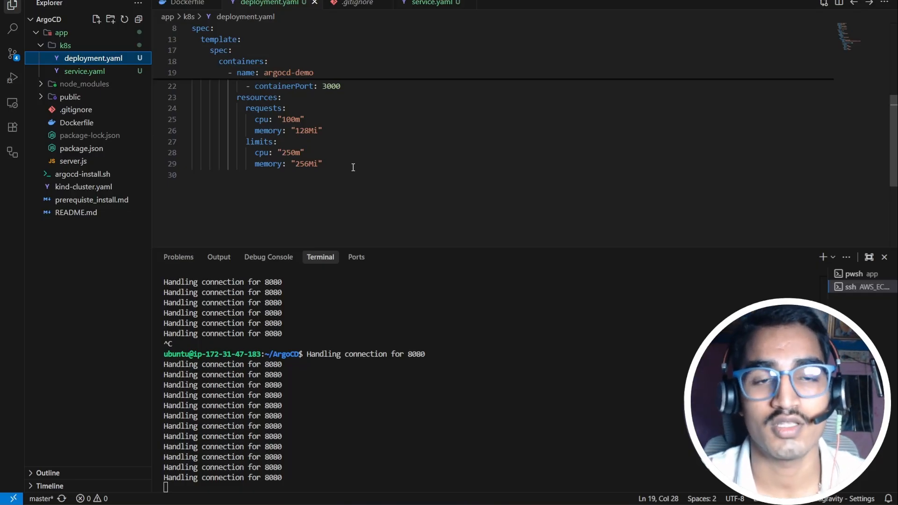
{"action": "left_click", "coordinate": [381, 394]}
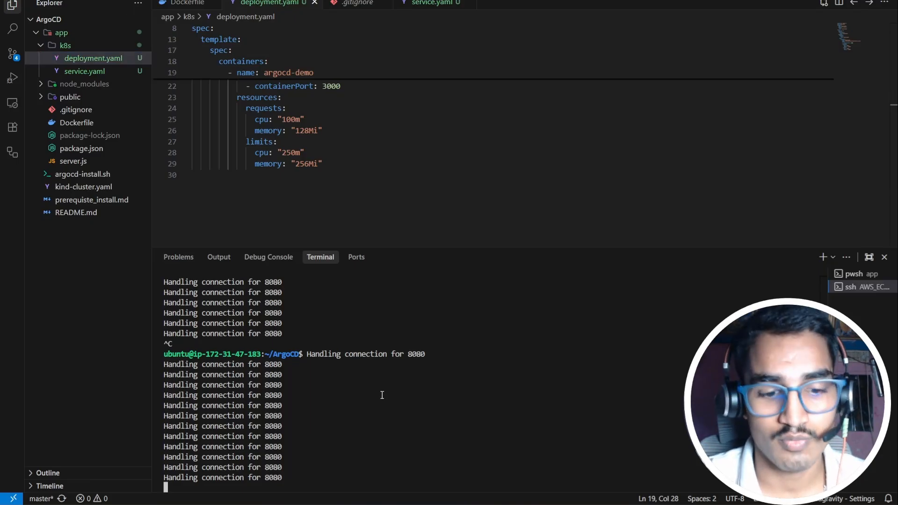
Step: Stop the port-forward and stage all changes with git add
{"action": "key", "text": "ctrl+c"}
{"action": "left_click", "coordinate": [858, 274]}
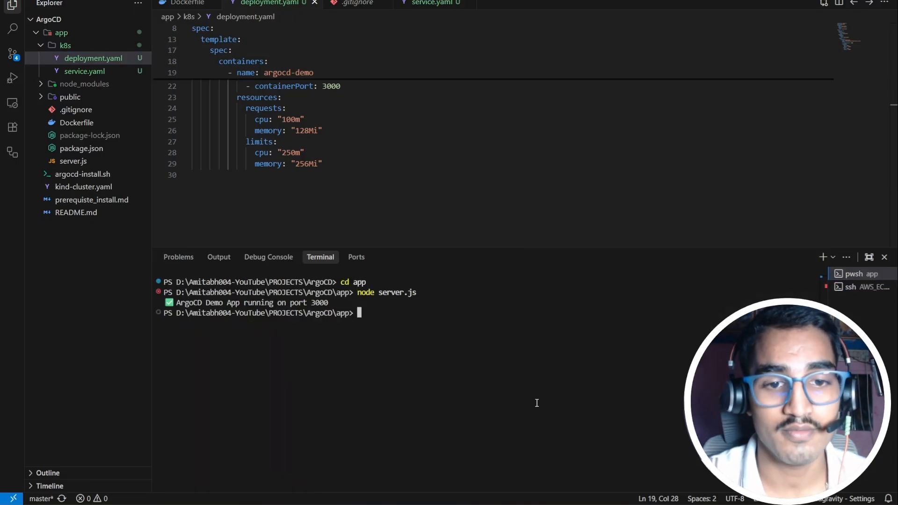
{"action": "type", "text": "git add ."}
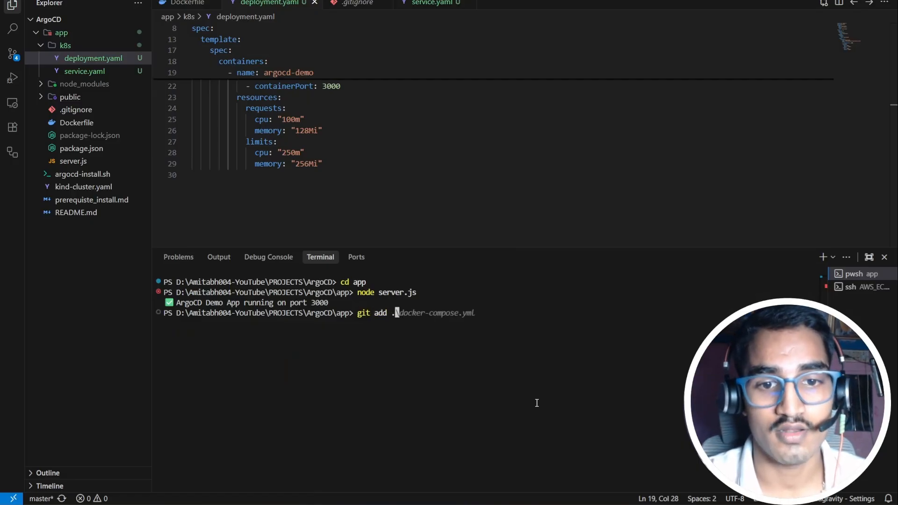
{"action": "key", "text": "Return"}
Step: Commit the manifests' move into the k8s directory and push it
{"action": "type", "text": "commit "}
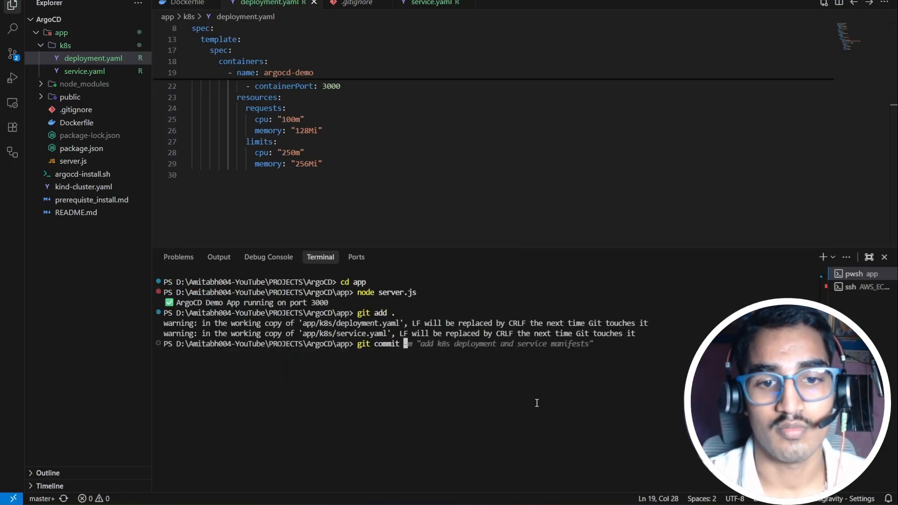
{"action": "type", "text": "-m \"moved m"}
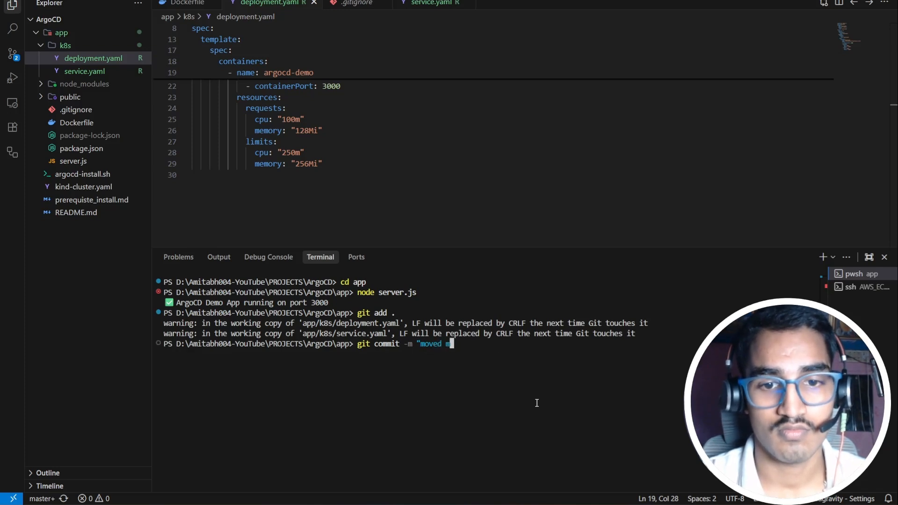
{"action": "key", "text": "BackSpace"}
{"action": "type", "text": "k8s "}
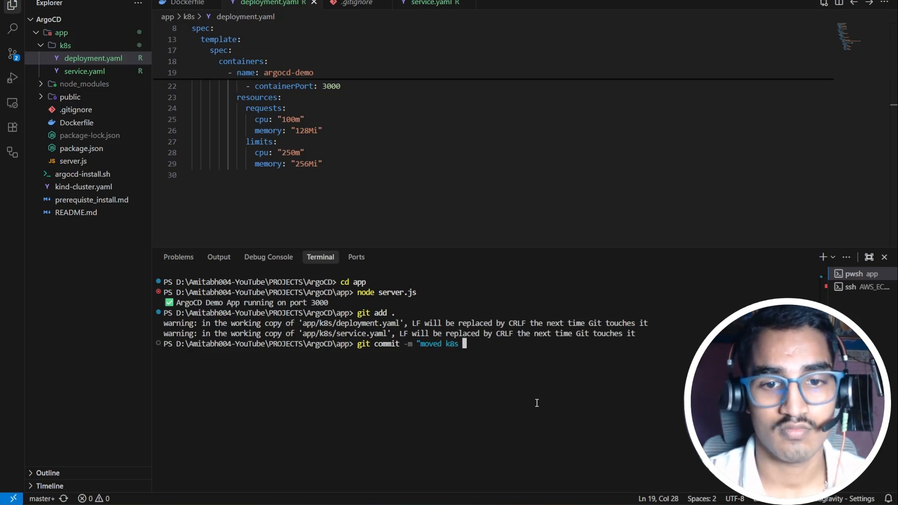
{"action": "type", "text": "manifest"}
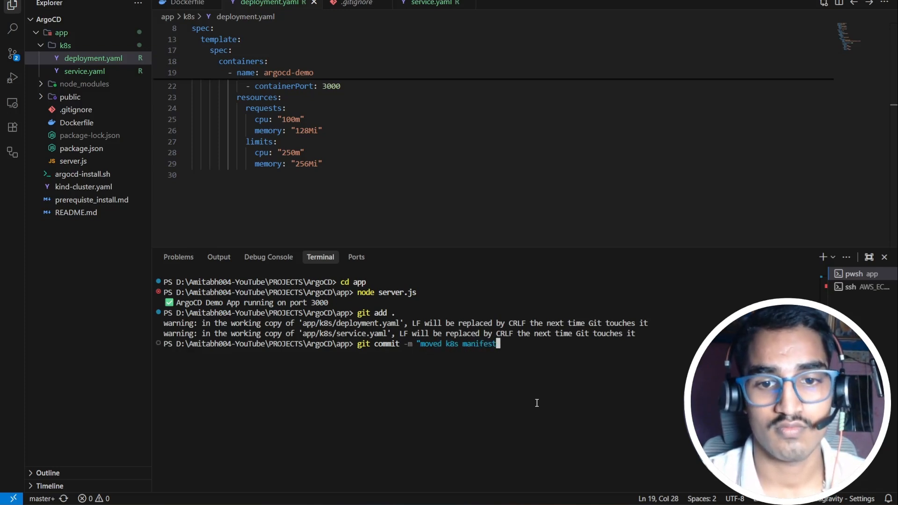
{"action": "type", "text": "s in separ"}
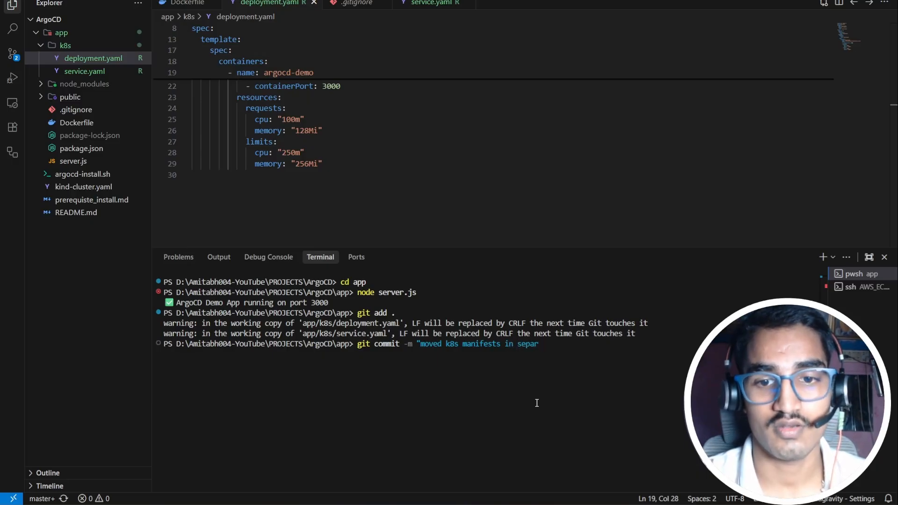
{"action": "key", "text": "BackSpace"}
{"action": "key", "text": "BackSpace"}
{"action": "key", "text": "BackSpace"}
{"action": "key", "text": "BackSpace"}
{"action": "key", "text": "BackSpace"}
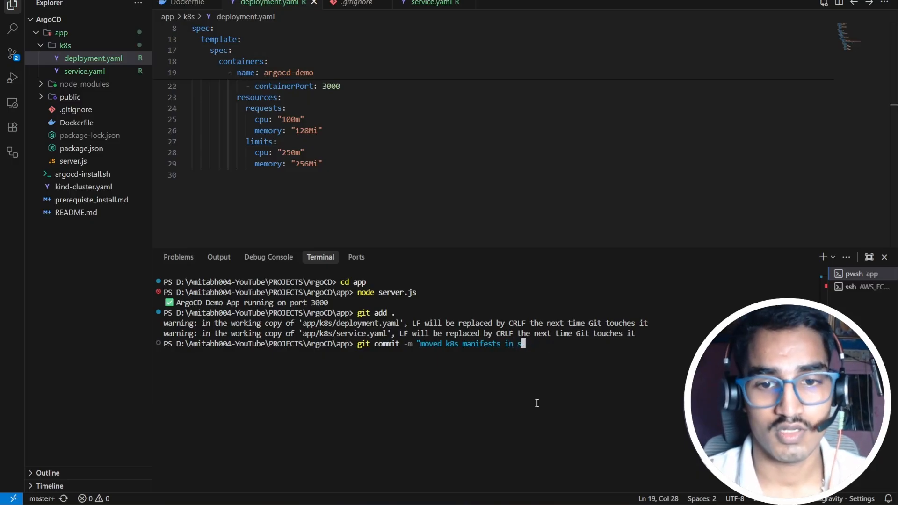
{"action": "type", "text": "k8s "}
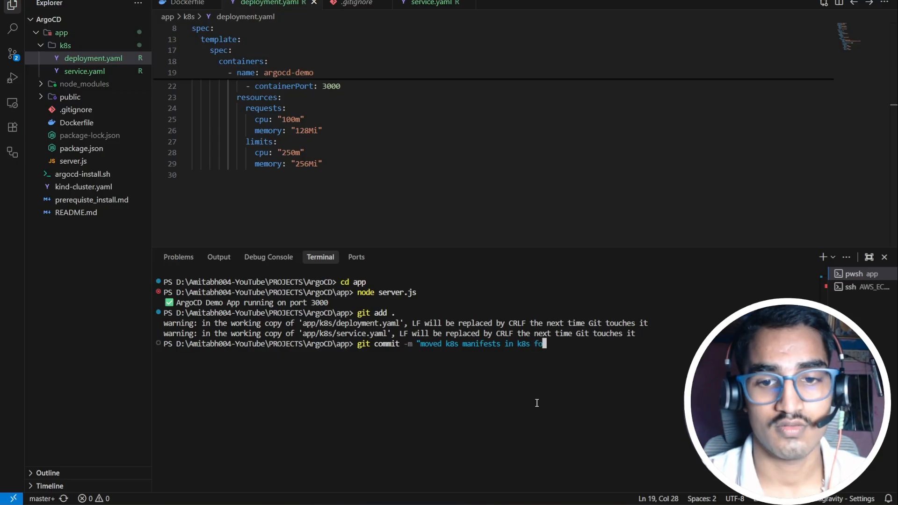
{"action": "type", "text": "directory\""}
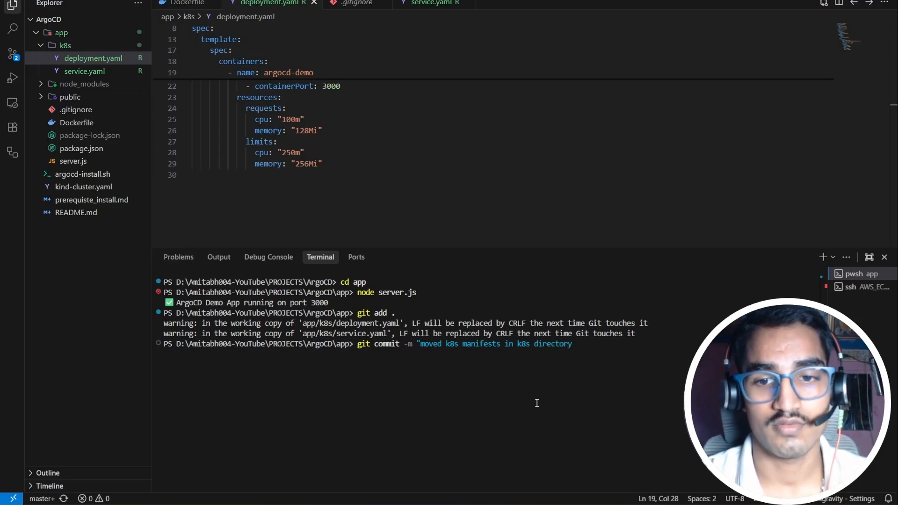
{"action": "key", "text": "Return"}
{"action": "type", "text": "gi"}
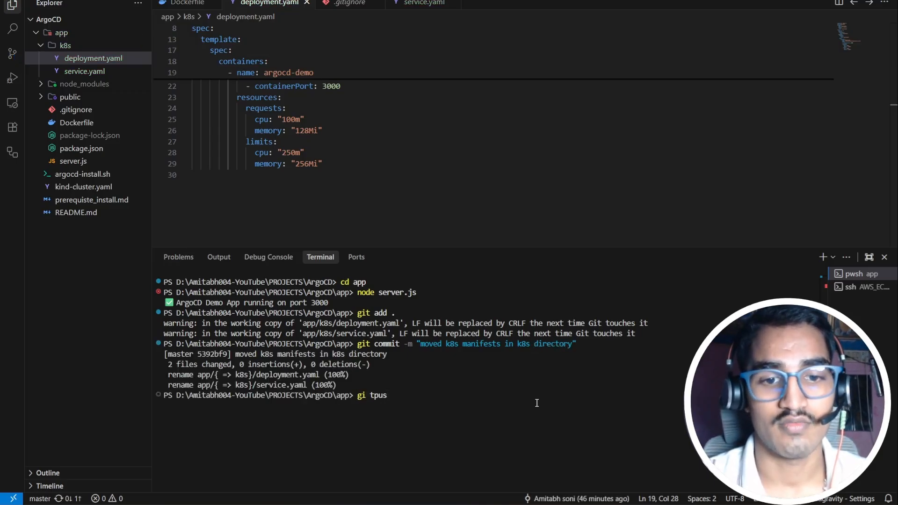
{"action": "type", "text": "t push"}
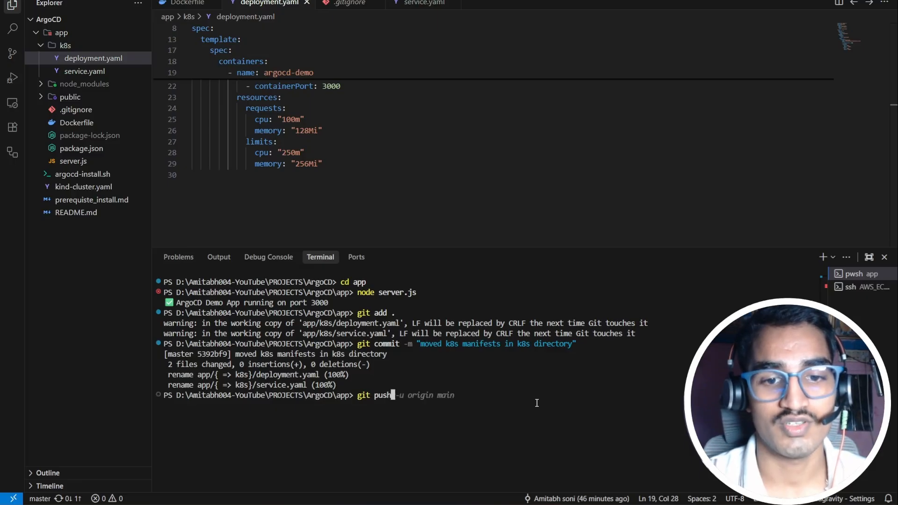
{"action": "key", "text": "Return"}
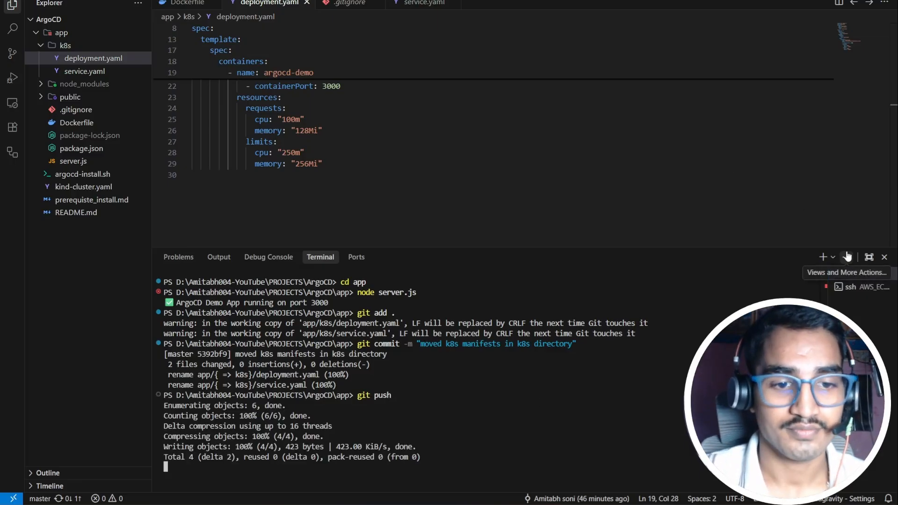
Step: Clear the SSH server terminal session to an empty prompt
{"action": "left_click", "coordinate": [847, 287]}
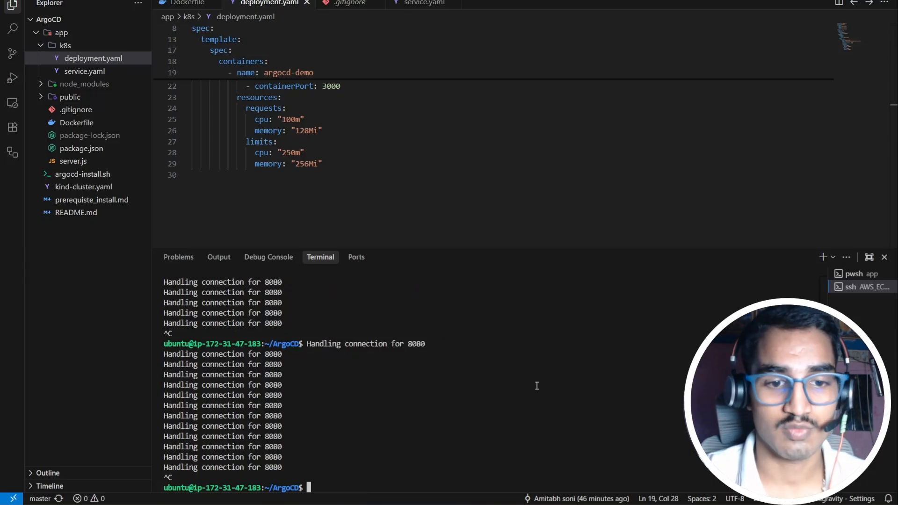
{"action": "type", "text": "clear"}
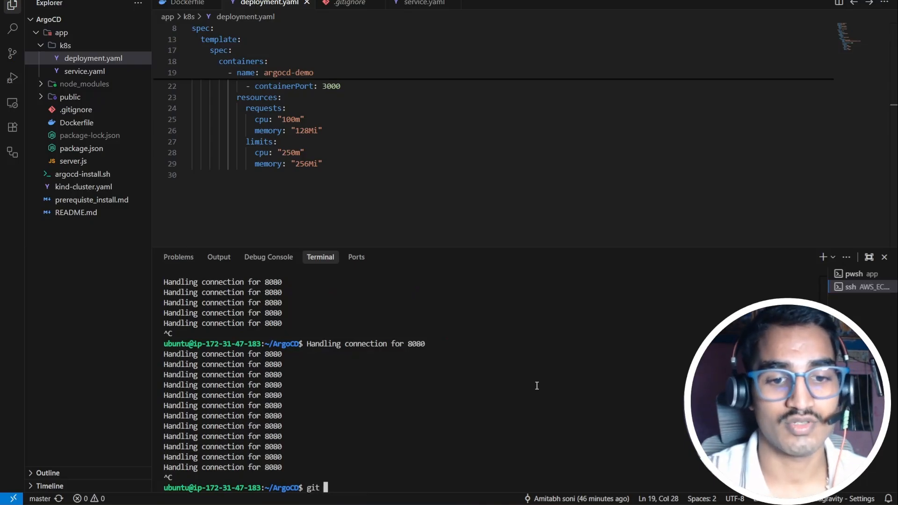
{"action": "key", "text": "Return"}
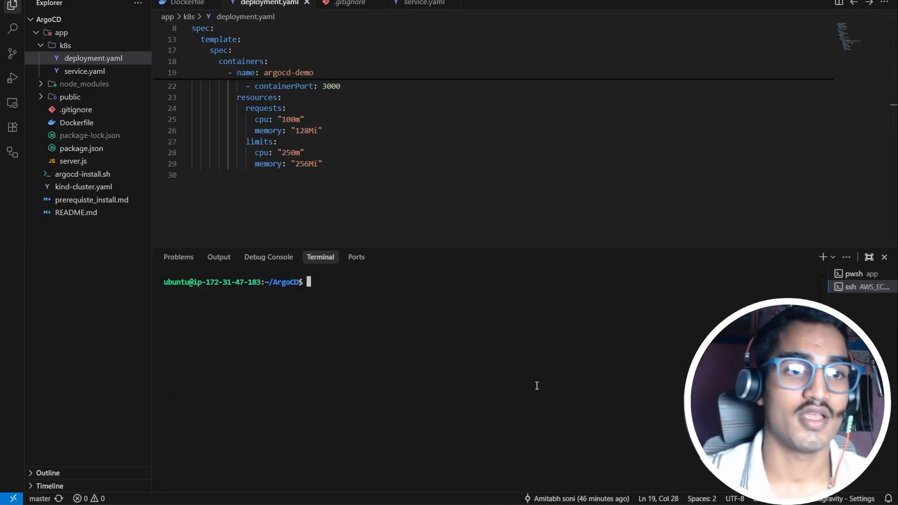
{"action": "left_click", "coordinate": [459, 502]}
Step: Start a new app named argocd-demo-app in project default with Automatic sync and namespace auto-creation
{"action": "left_click", "coordinate": [175, 66]}
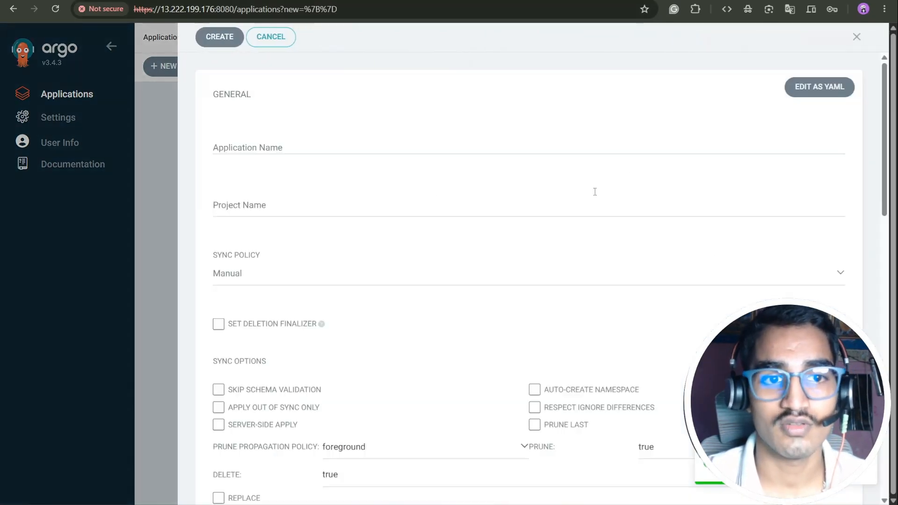
{"action": "left_click", "coordinate": [345, 147]}
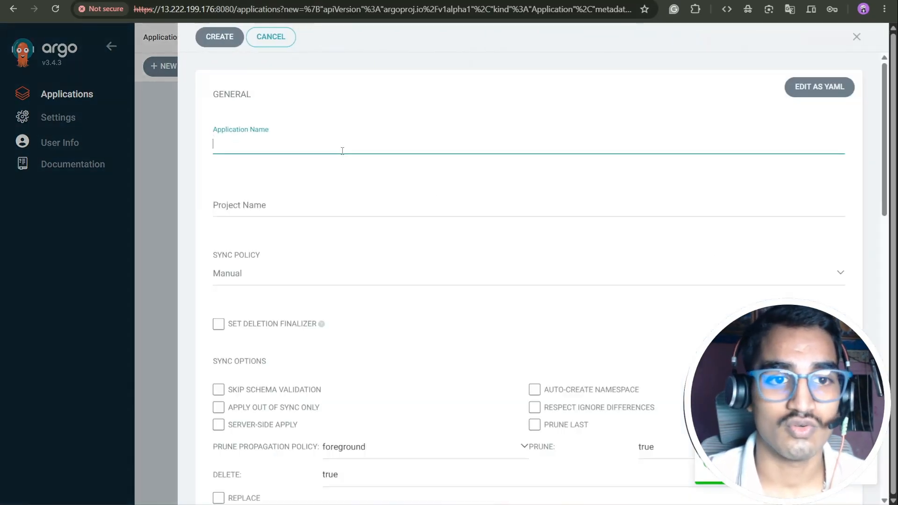
{"action": "type", "text": "argocd-demo-app"}
{"action": "left_click", "coordinate": [302, 206]}
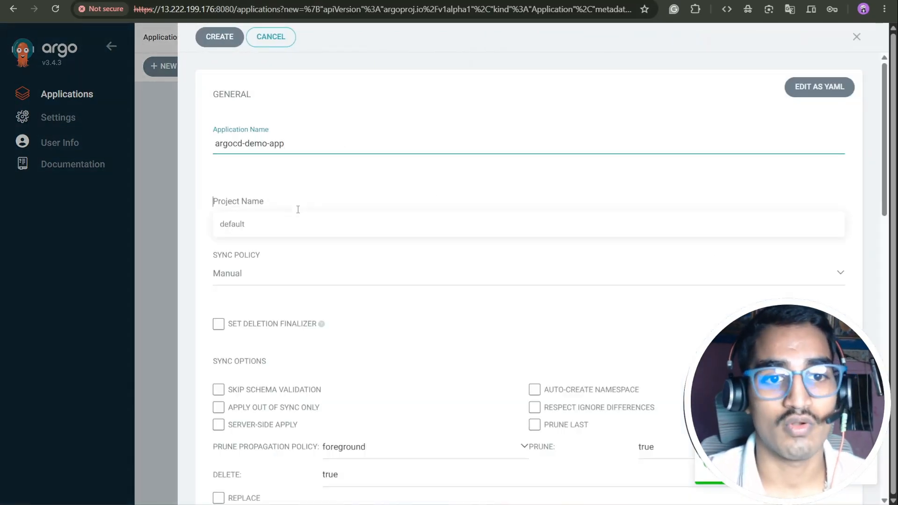
{"action": "left_click", "coordinate": [294, 227]}
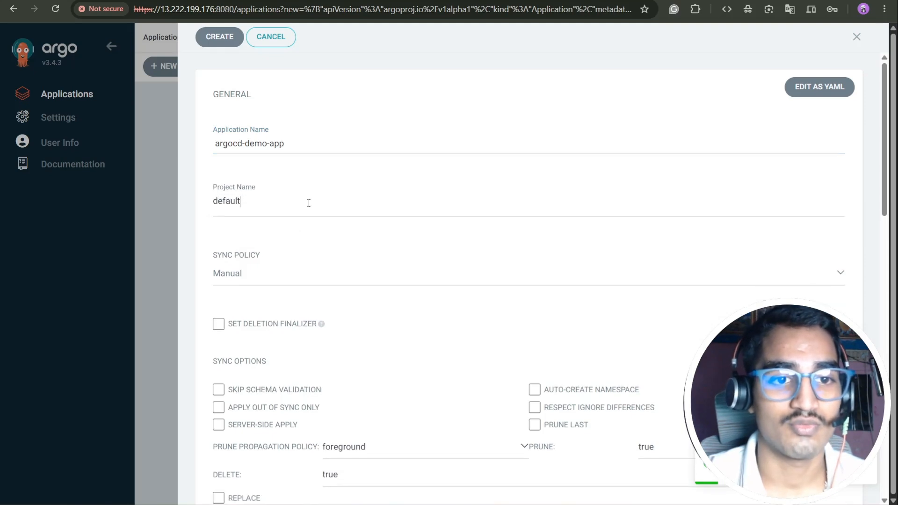
{"action": "left_click", "coordinate": [251, 275]}
{"action": "left_click", "coordinate": [258, 316]}
{"action": "scroll", "coordinate": [533, 232], "scroll_direction": "down", "scroll_amount": 5}
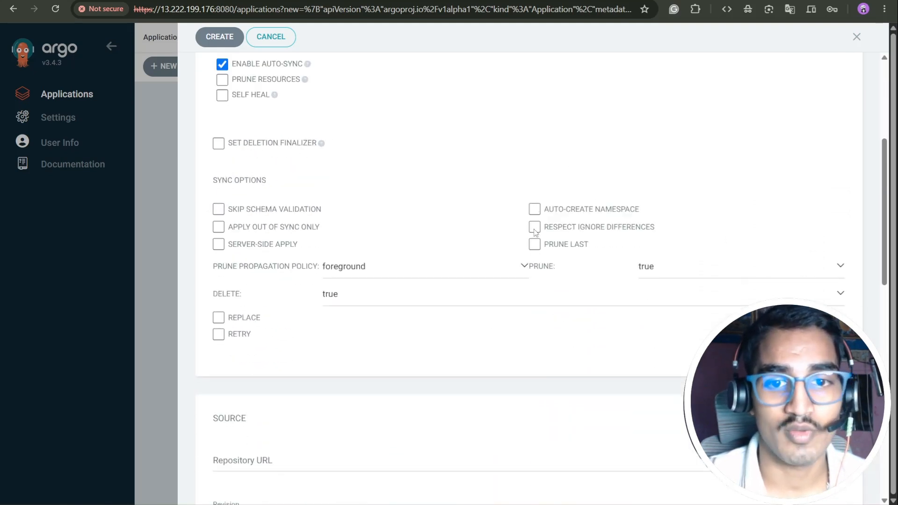
{"action": "left_click", "coordinate": [534, 209]}
Step: Set the source to the GitHub ArgoCD repository on revision master
{"action": "scroll", "coordinate": [416, 236], "scroll_direction": "down", "scroll_amount": 4}
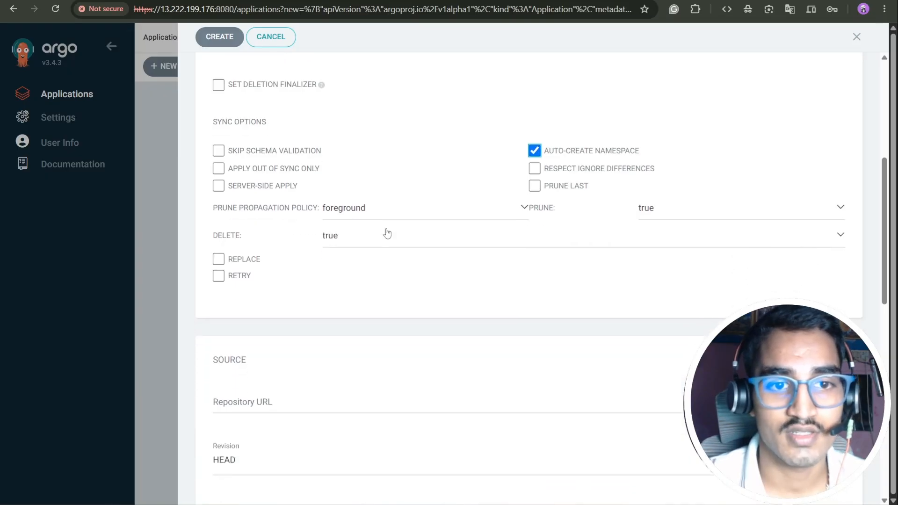
{"action": "left_click", "coordinate": [252, 289]}
{"action": "left_click", "coordinate": [294, 304]}
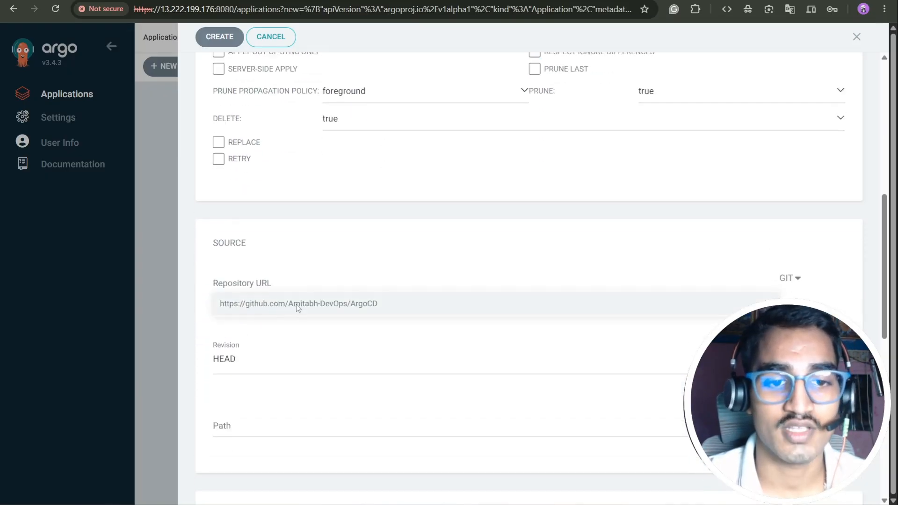
{"action": "scroll", "coordinate": [296, 299], "scroll_direction": "down", "scroll_amount": 4}
{"action": "left_click_drag", "start_coordinate": [262, 163], "coordinate": [185, 165]}
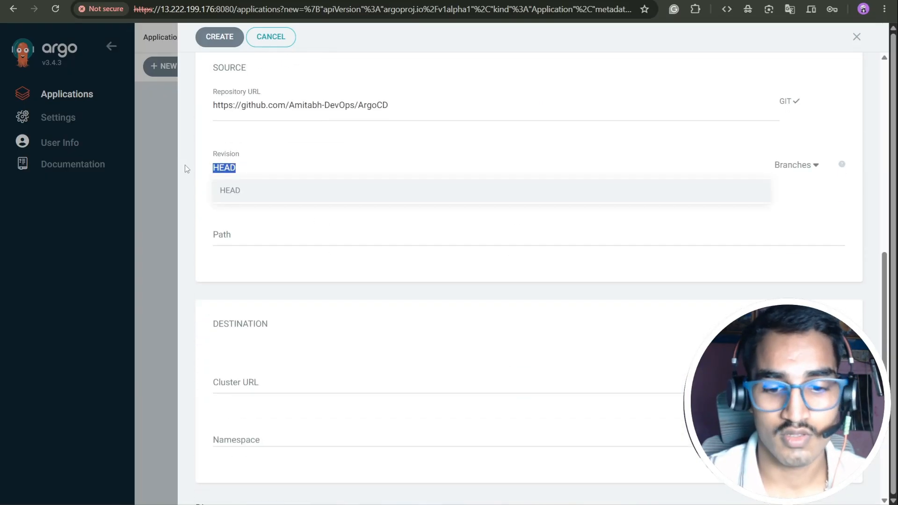
{"action": "type", "text": "master"}
{"action": "left_click", "coordinate": [253, 191]}
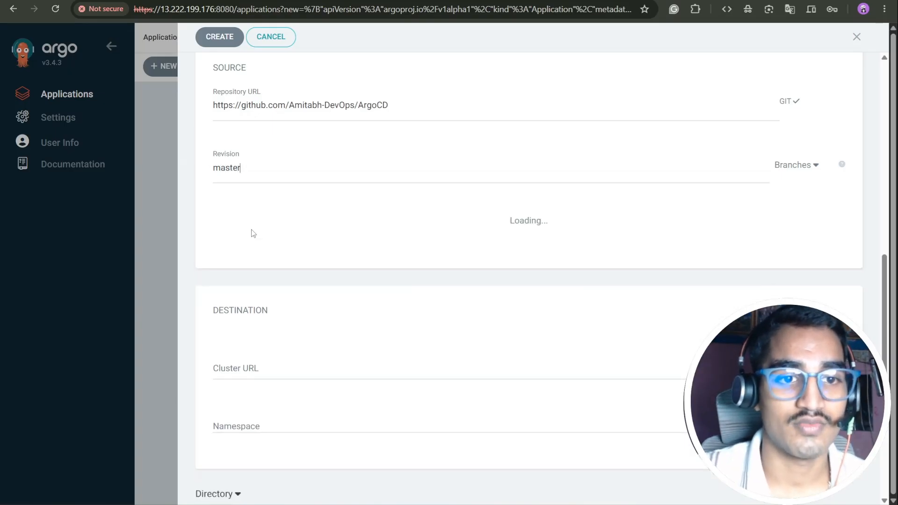
Step: With path k8s entered, reload the ArgoCD repository page on GitHub
{"action": "left_click", "coordinate": [246, 236]}
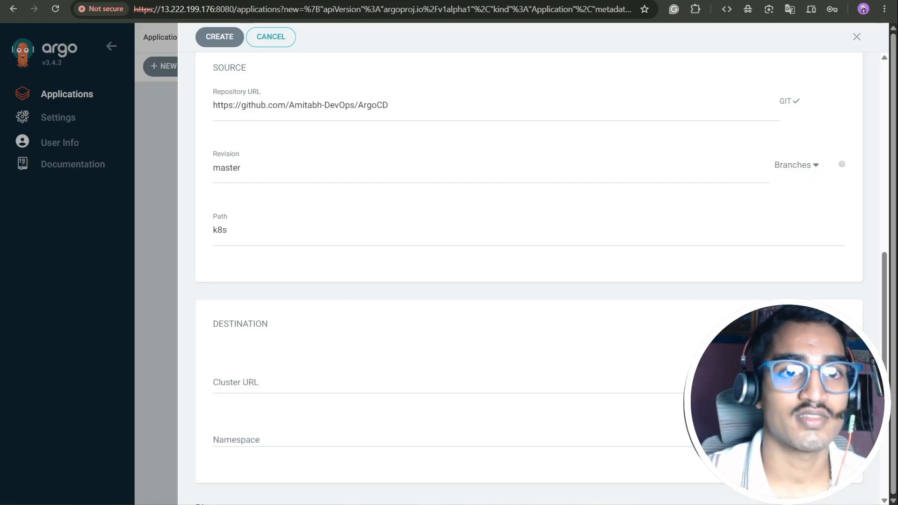
{"action": "left_click", "coordinate": [84, 0]}
{"action": "left_click", "coordinate": [55, 9]}
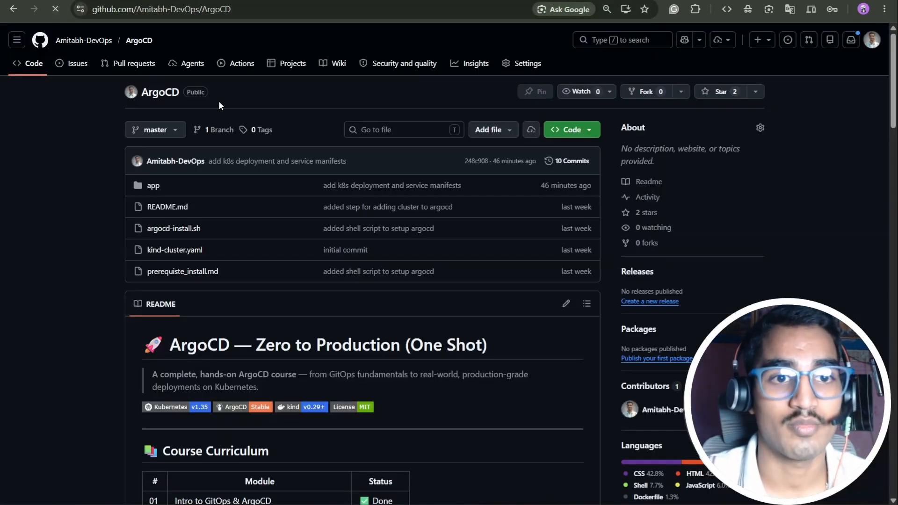
Step: Check the repository's app folder to confirm k8s lives inside it, then return to Argo CD
{"action": "left_click", "coordinate": [151, 186]}
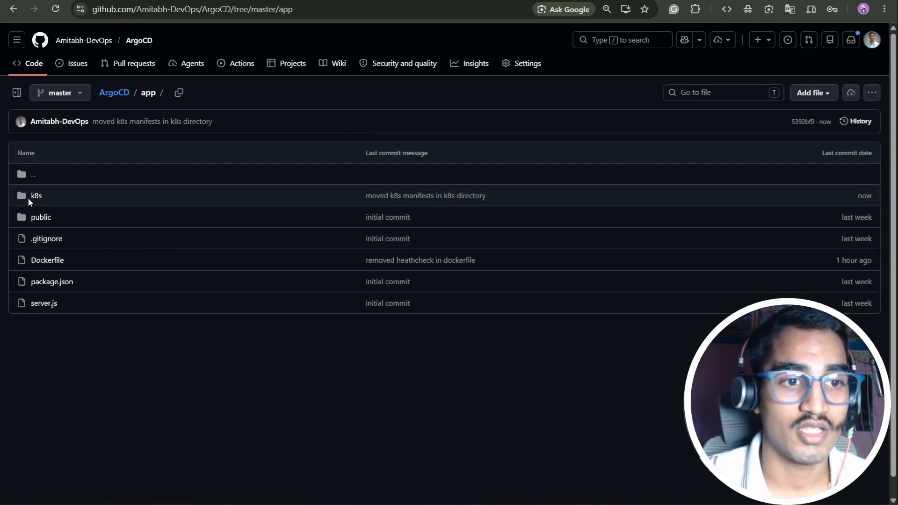
{"action": "left_click", "coordinate": [262, 1]}
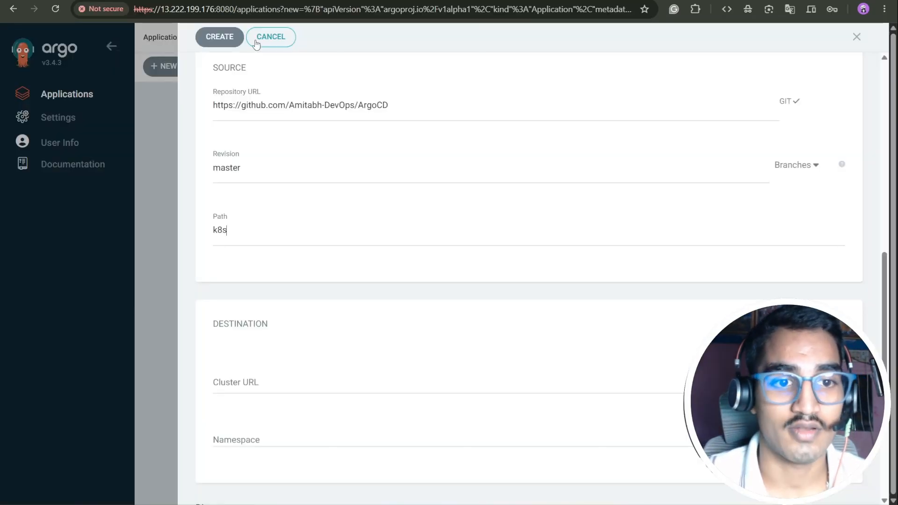
{"action": "left_click", "coordinate": [214, 230]}
{"action": "type", "text": "app/"}
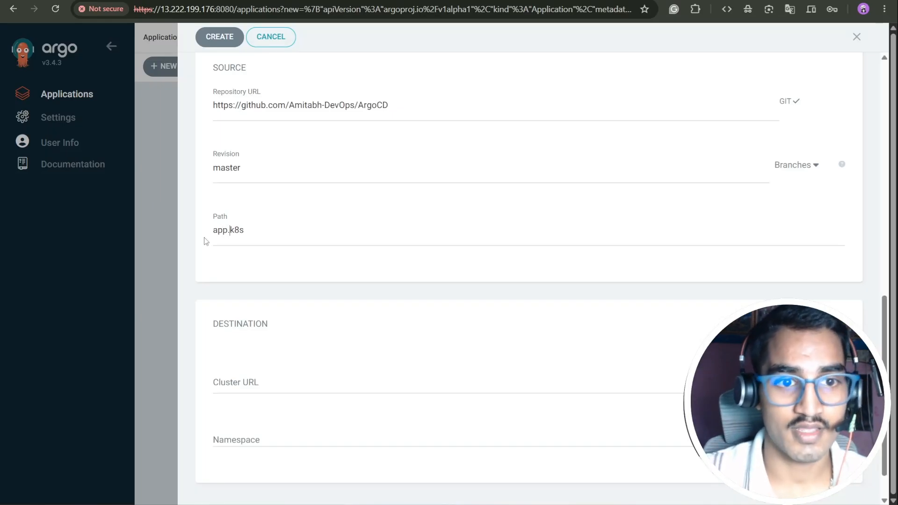
{"action": "left_click", "coordinate": [228, 231]}
{"action": "type", "text": "/"}
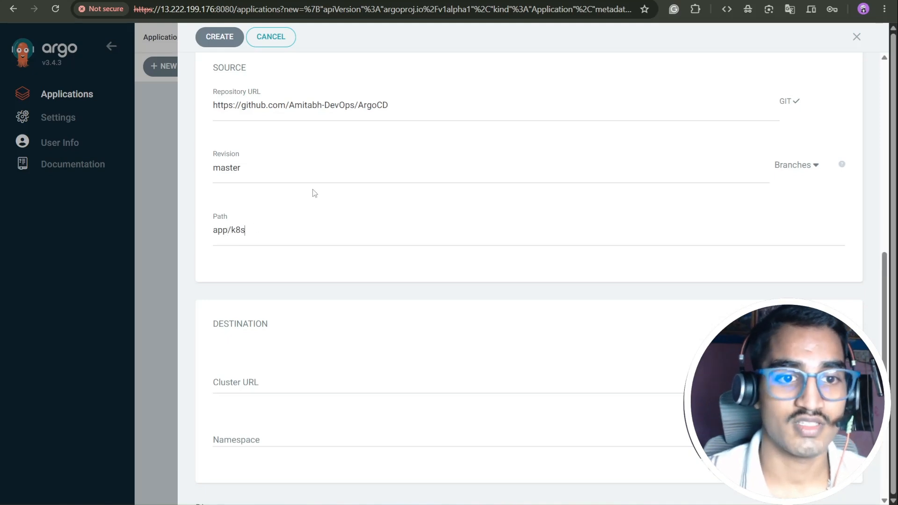
{"action": "scroll", "coordinate": [314, 193], "scroll_direction": "down", "scroll_amount": 3}
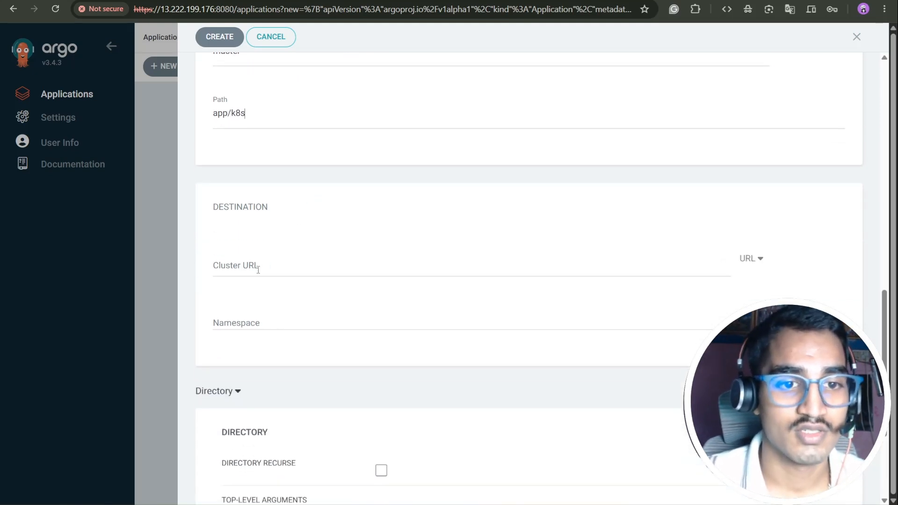
{"action": "left_click", "coordinate": [258, 268]}
{"action": "left_click", "coordinate": [283, 286]}
Step: Enter namespace default and submit the argocd-demo-app creation, retrying once
{"action": "left_click", "coordinate": [271, 321]}
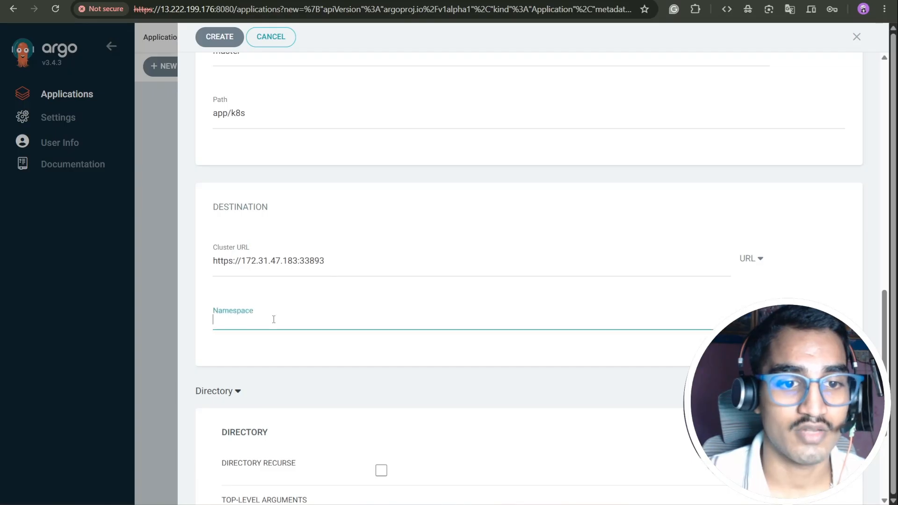
{"action": "type", "text": "default"}
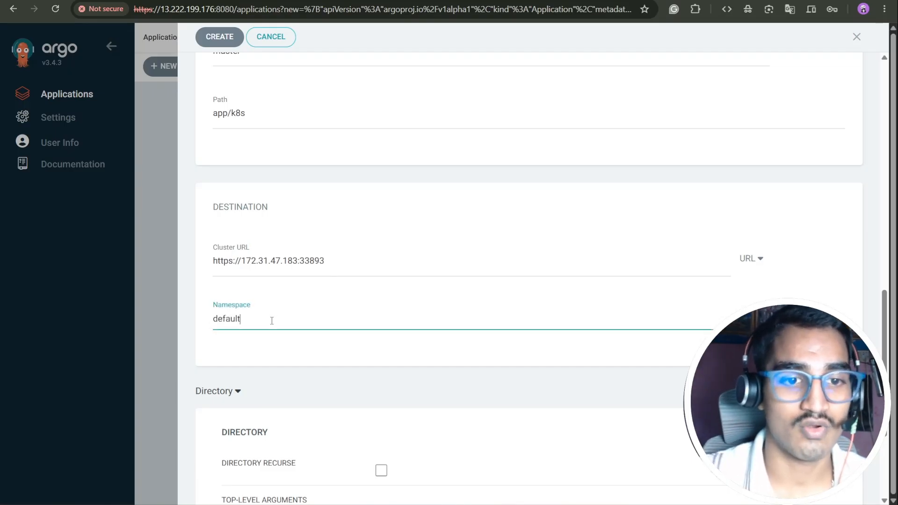
{"action": "scroll", "coordinate": [295, 304], "scroll_direction": "down", "scroll_amount": 4}
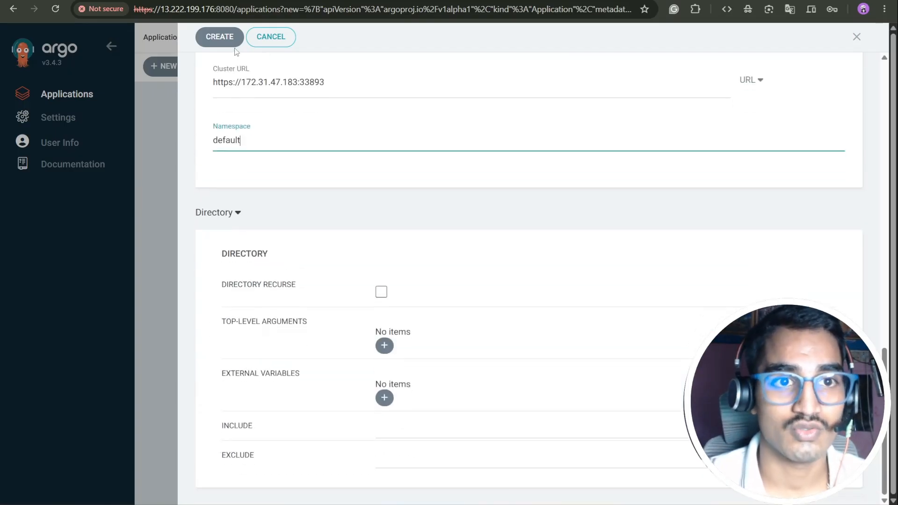
{"action": "left_click", "coordinate": [213, 36]}
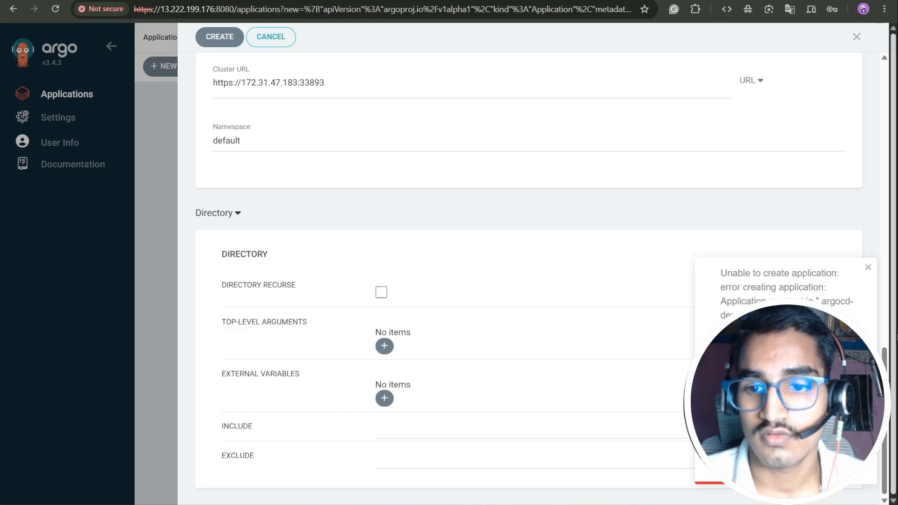
{"action": "scroll", "coordinate": [453, 302], "scroll_direction": "up", "scroll_amount": 15}
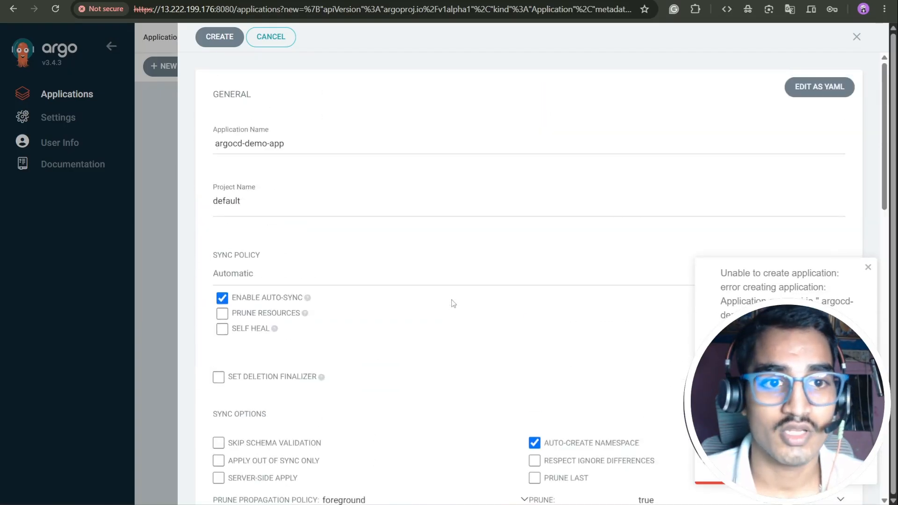
{"action": "left_click", "coordinate": [213, 145]}
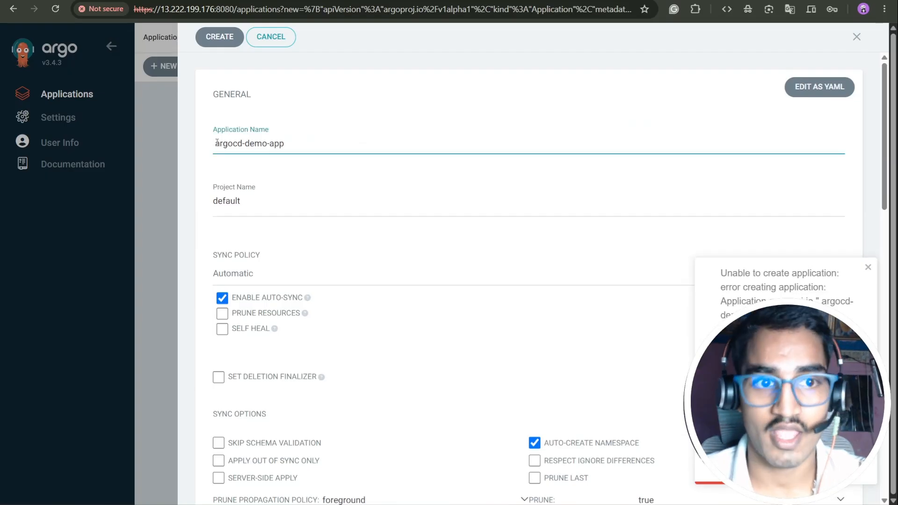
{"action": "left_click", "coordinate": [219, 37]}
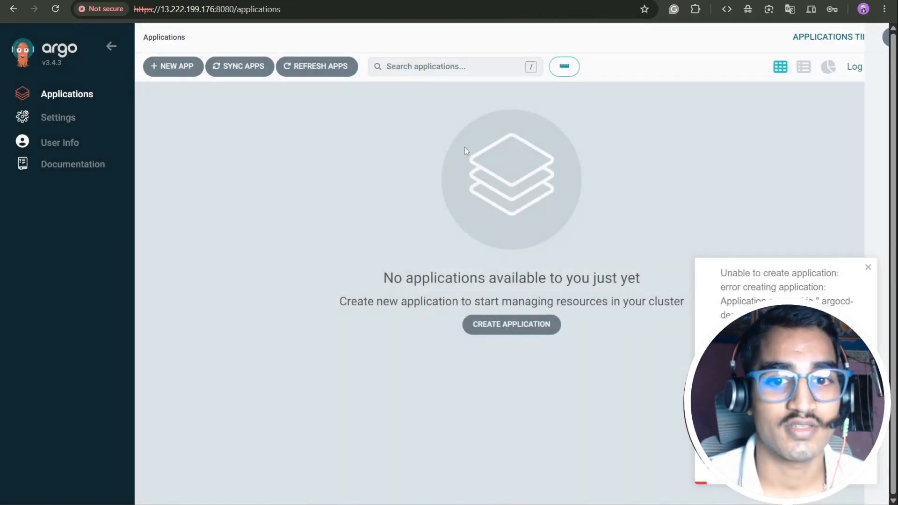
Step: Dismiss the error, open argocd-demo-app's resource tree and refresh it until all resources are Healthy
{"action": "left_click", "coordinate": [866, 267]}
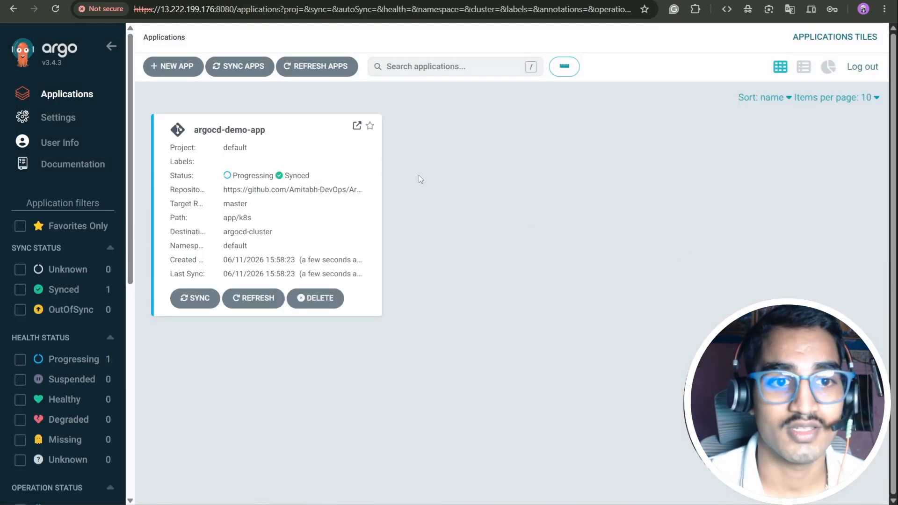
{"action": "left_click", "coordinate": [359, 224]}
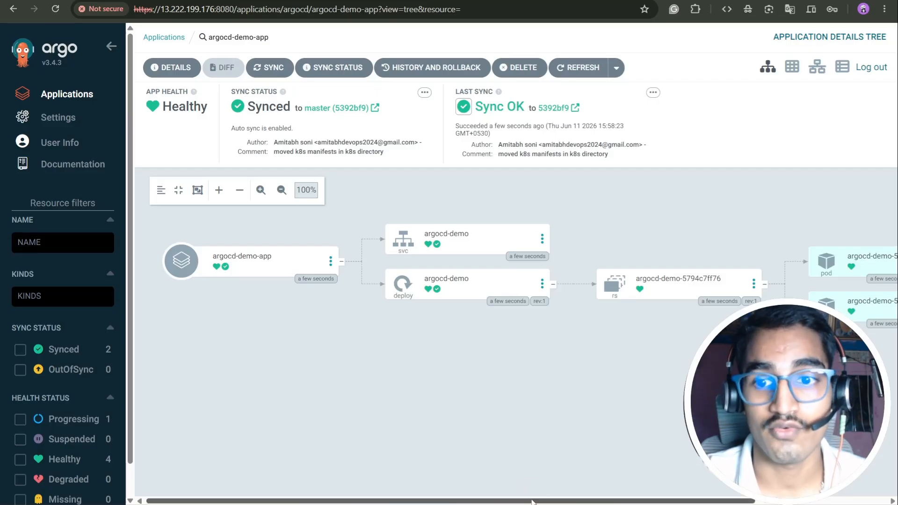
{"action": "mouse_move", "coordinate": [533, 502]}
{"action": "left_mouse_down"}
{"action": "mouse_move", "coordinate": [578, 496]}
{"action": "mouse_move", "coordinate": [530, 503]}
{"action": "left_mouse_up"}
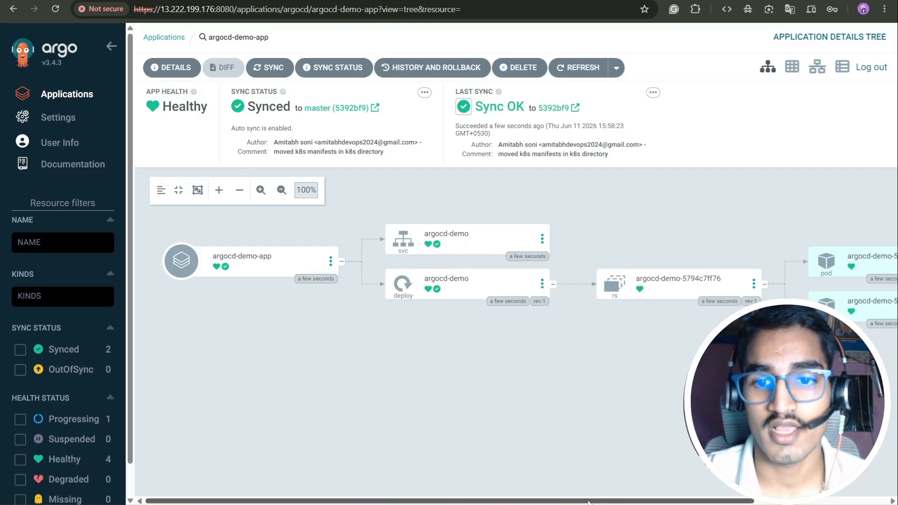
{"action": "left_click_drag", "start_coordinate": [588, 503], "coordinate": [702, 502]}
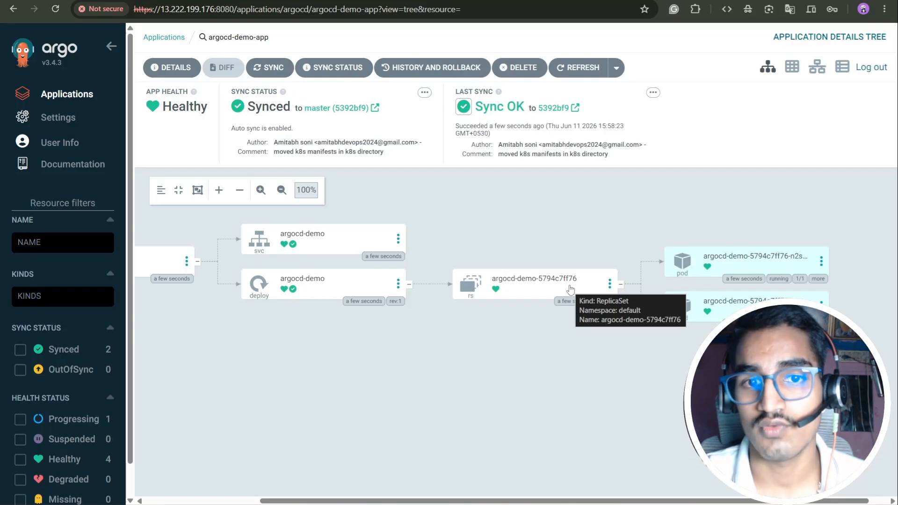
{"action": "left_click", "coordinate": [580, 69]}
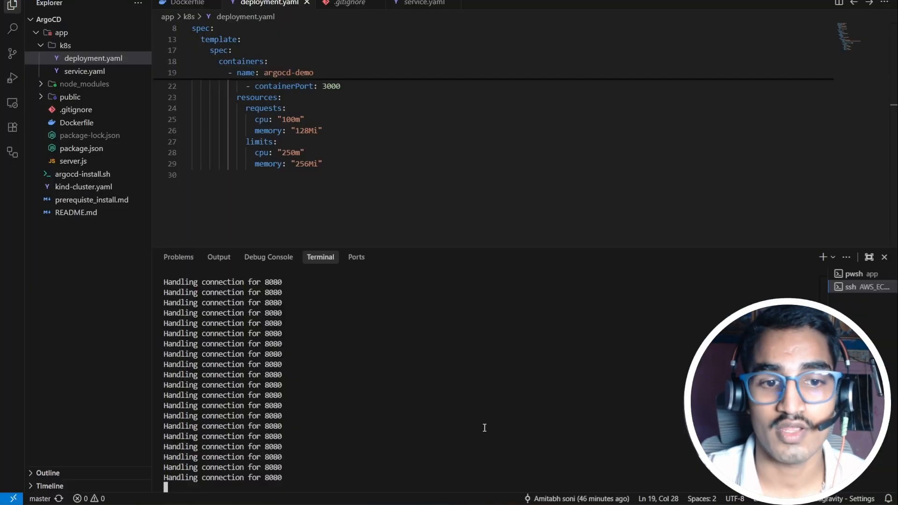
Step: Stop the old port-forward, clear the terminal and list pods with kubectl get pods
{"action": "key", "text": "ctrl+c"}
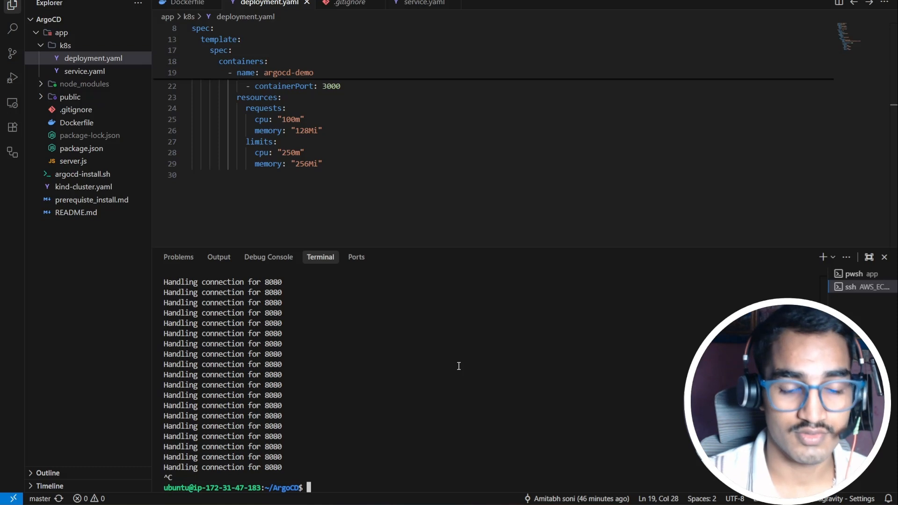
{"action": "type", "text": "clear"}
{"action": "key", "text": "Return"}
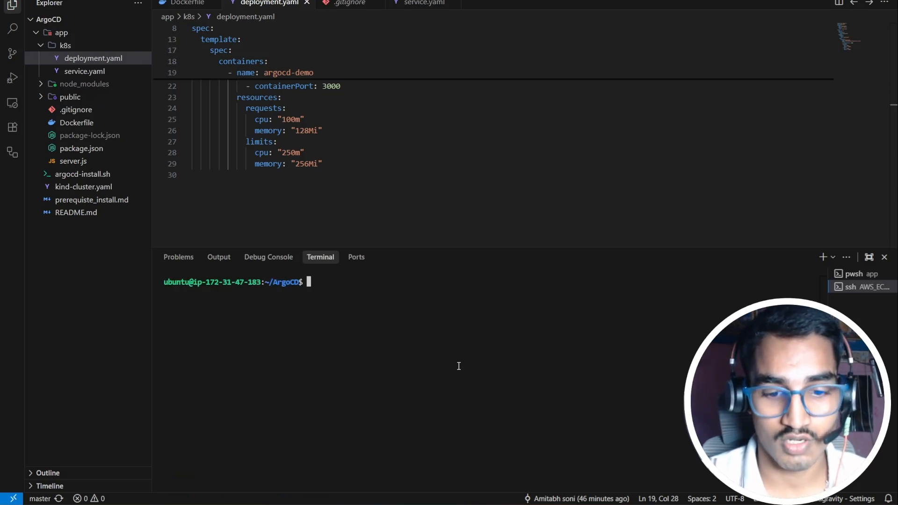
{"action": "type", "text": "kuber"}
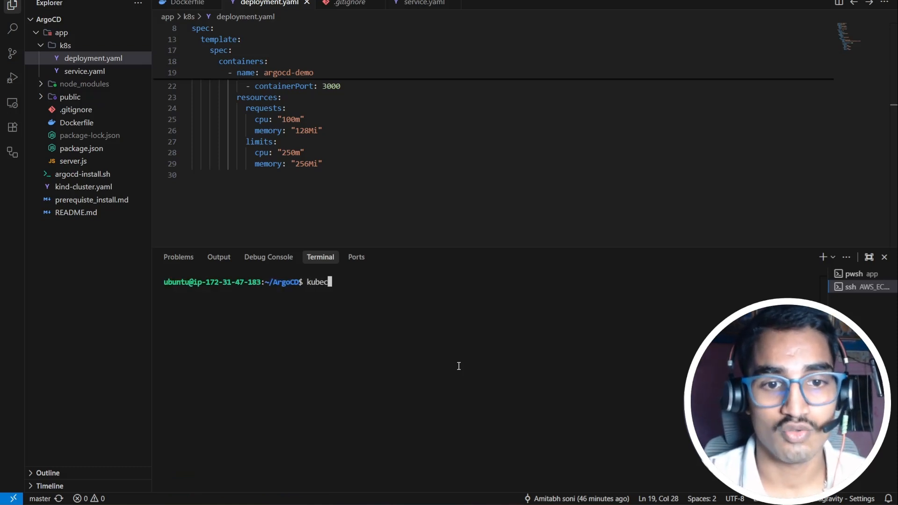
{"action": "type", "text": "tl get pds"}
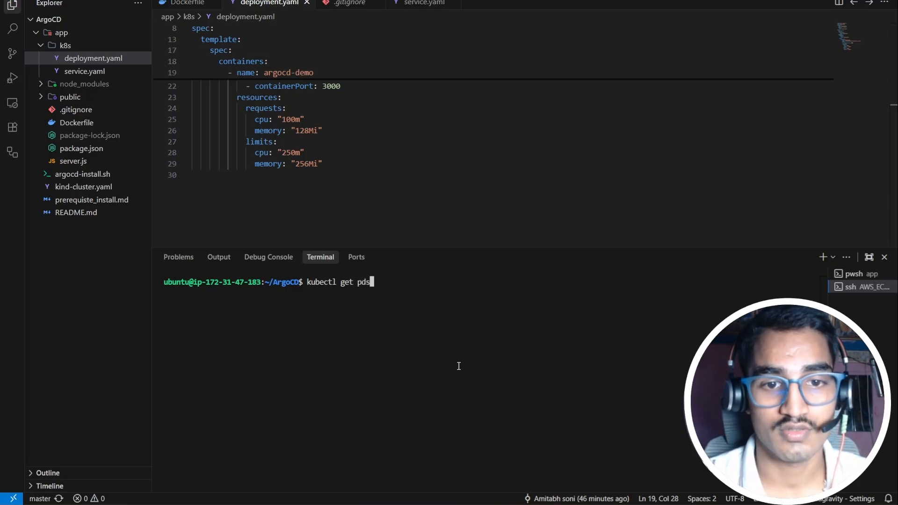
{"action": "key", "text": "BackSpace"}
{"action": "key", "text": "BackSpace"}
{"action": "type", "text": "ods"}
{"action": "key", "text": "Return"}
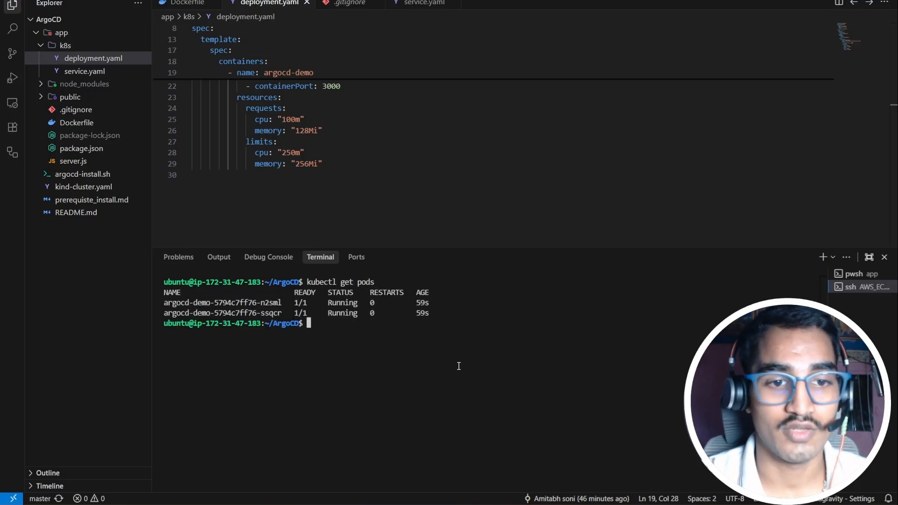
Step: List services with kubectl get svc and inspect the argocd-demo 3000/TCP entry
{"action": "left_click_drag", "start_coordinate": [458, 359], "coordinate": [398, 340]}
{"action": "left_click", "coordinate": [398, 339]}
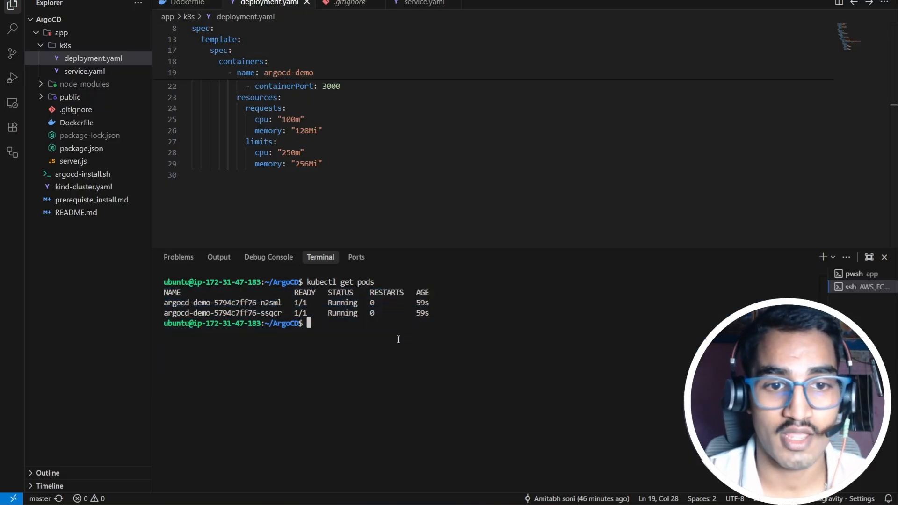
{"action": "type", "text": "kub"}
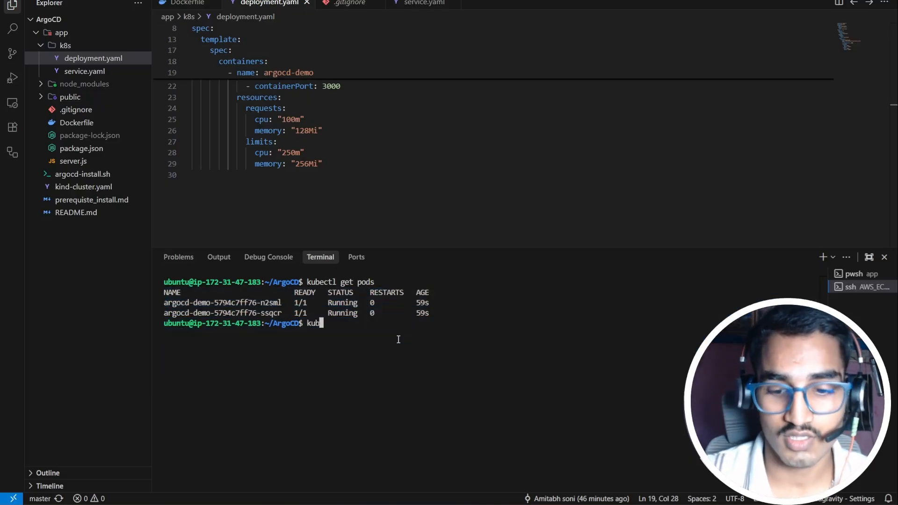
{"action": "key", "text": "Up"}
{"action": "key", "text": "BackSpace"}
{"action": "key", "text": "BackSpace"}
{"action": "key", "text": "BackSpace"}
{"action": "key", "text": "BackSpace"}
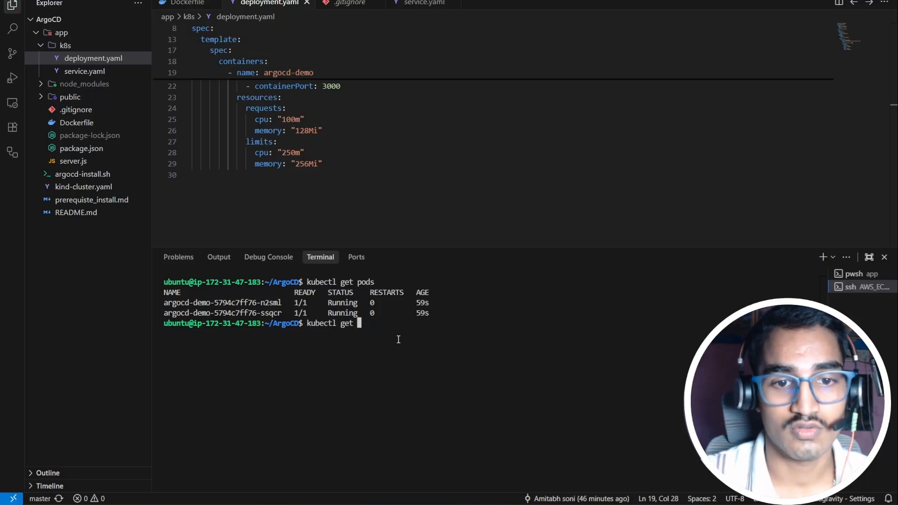
{"action": "type", "text": "svc"}
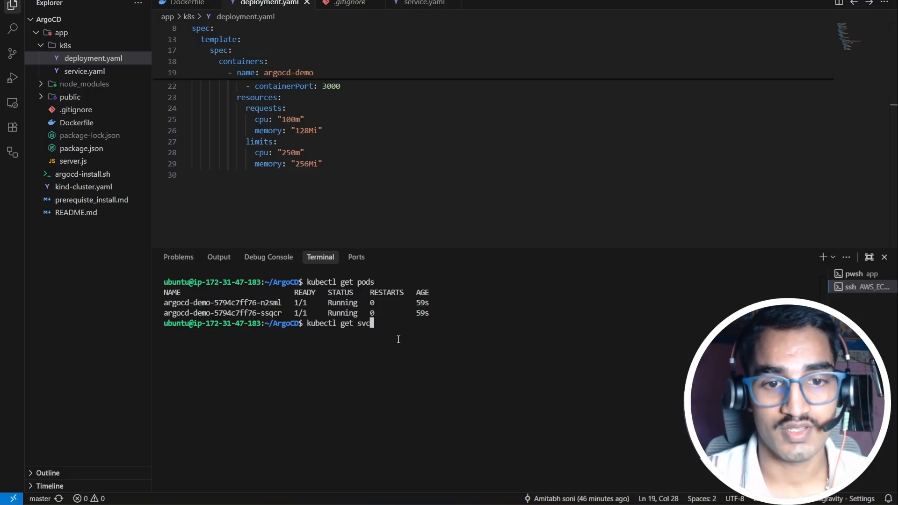
{"action": "key", "text": "Return"}
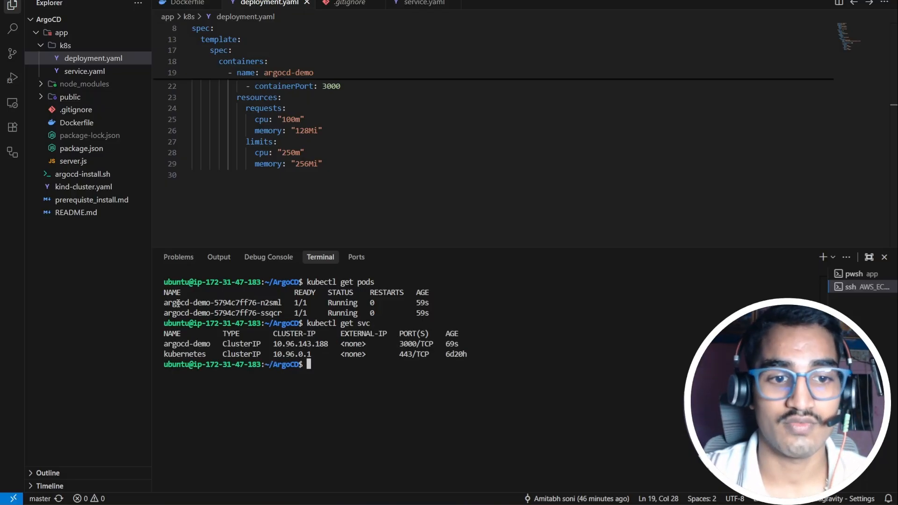
{"action": "left_click_drag", "start_coordinate": [205, 344], "coordinate": [435, 346]}
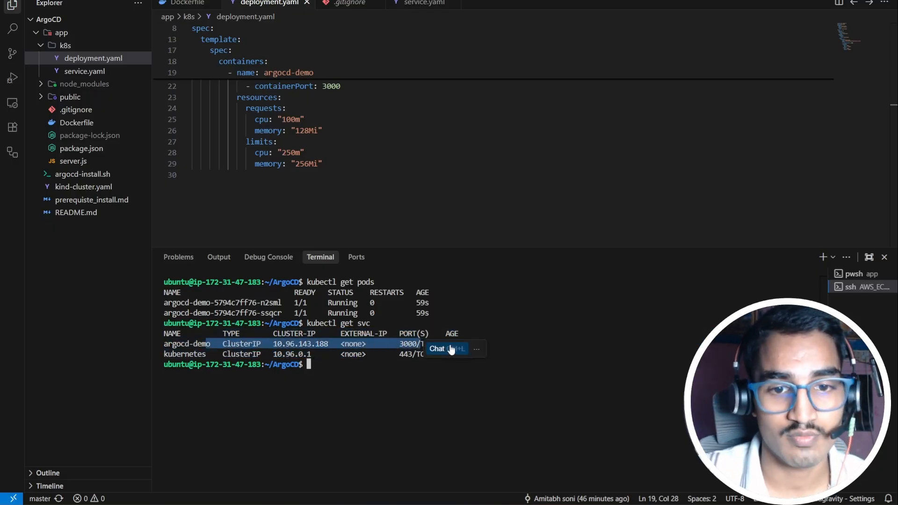
{"action": "left_click", "coordinate": [392, 373]}
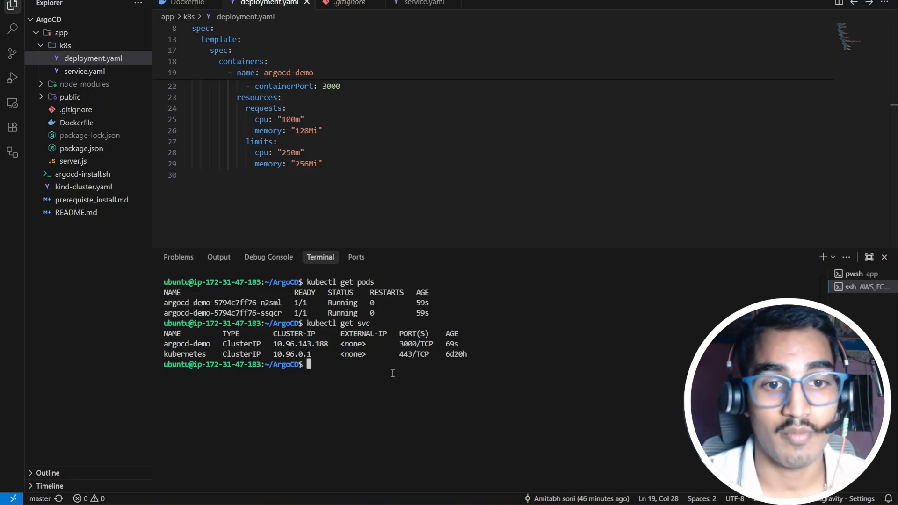
Step: List replicasets to confirm 2/2 ready, then begin the argocd-demo port-forward command
{"action": "type", "text": "kubectl "}
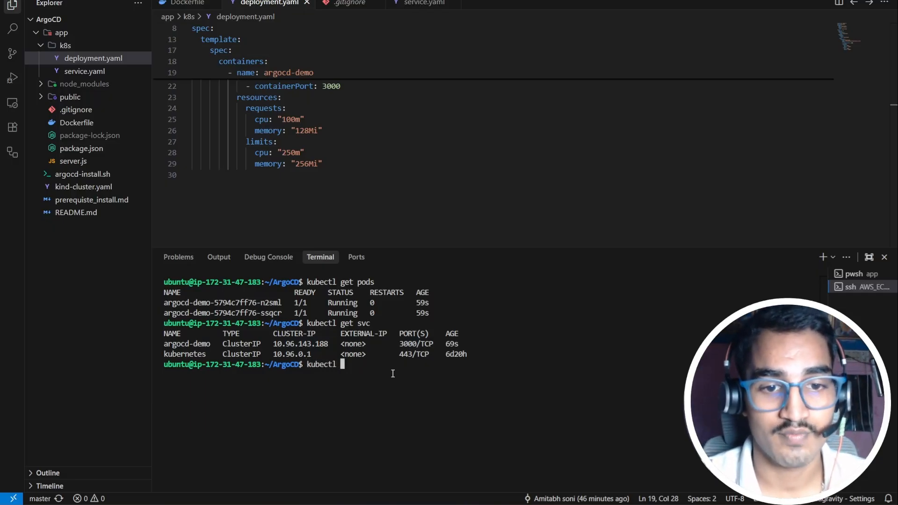
{"action": "type", "text": "get repl"}
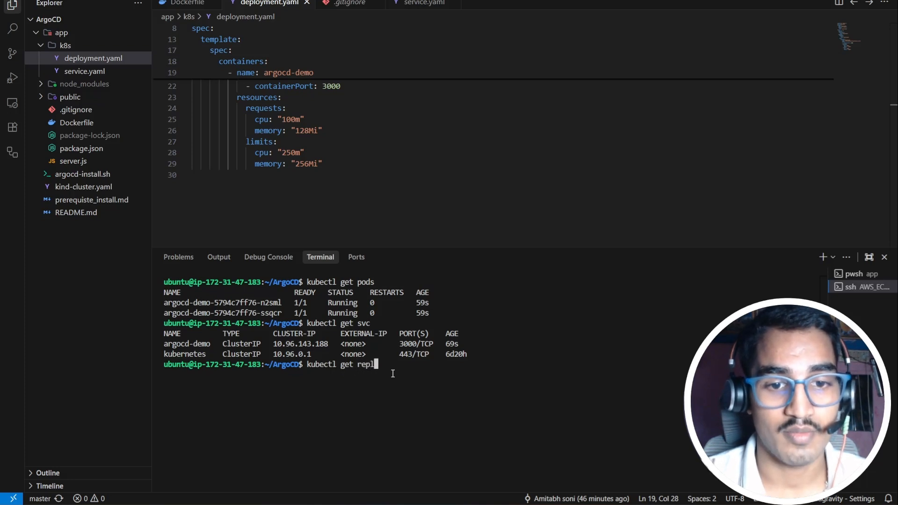
{"action": "type", "text": "icse"}
{"action": "key", "text": "BackSpace"}
{"action": "key", "text": "BackSpace"}
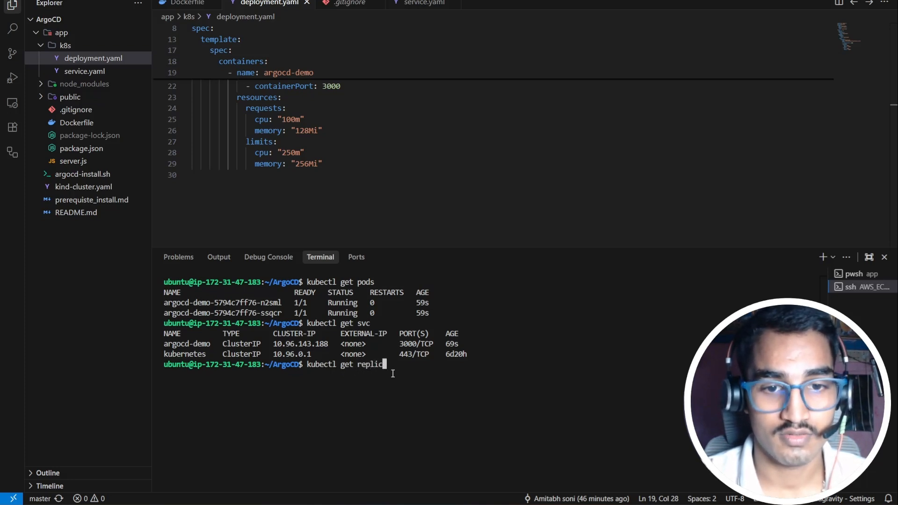
{"action": "type", "text": "aset"}
{"action": "key", "text": "Return"}
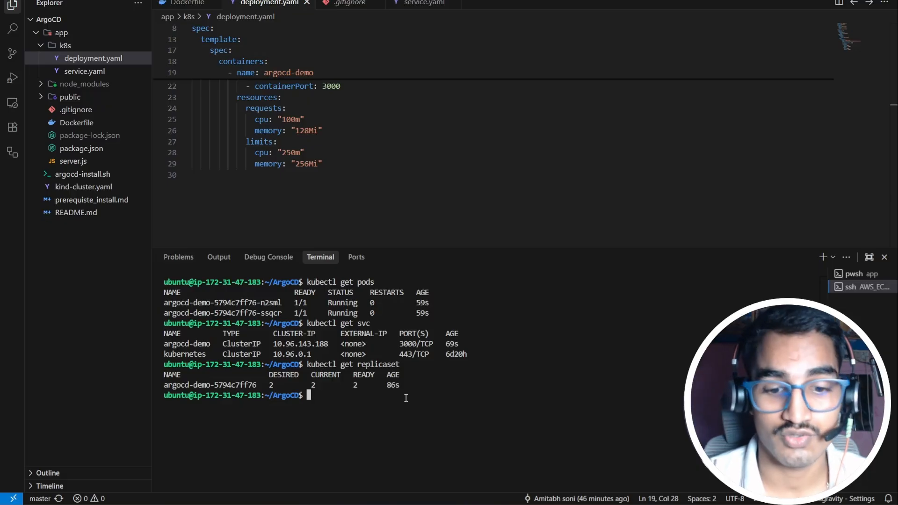
{"action": "type", "text": "kubectl "}
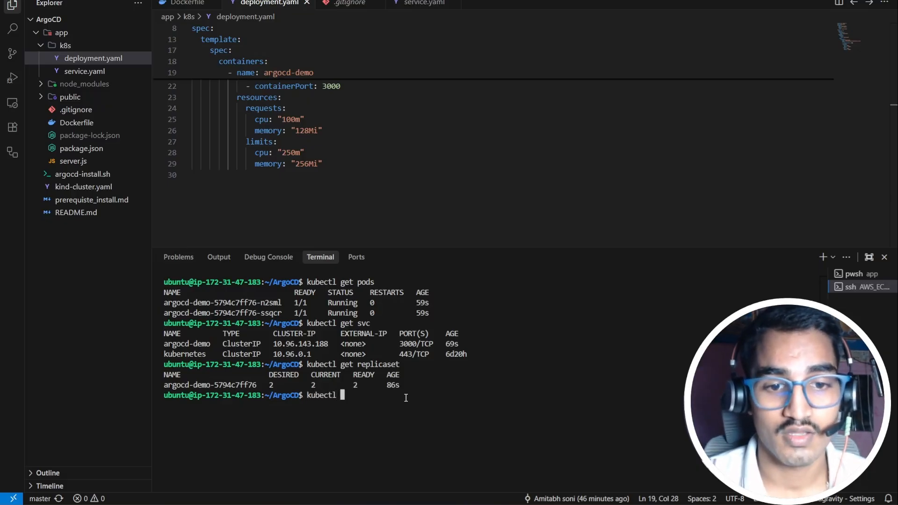
{"action": "type", "text": "port-"}
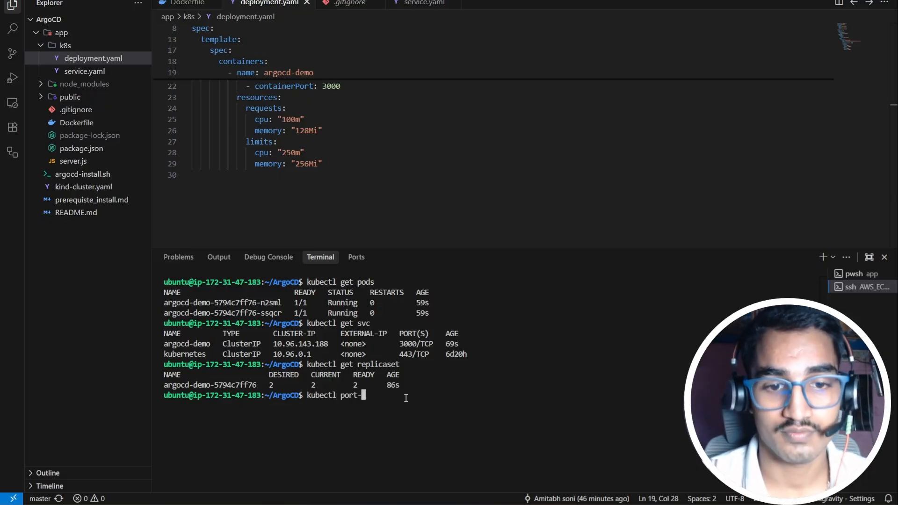
{"action": "type", "text": "w"}
{"action": "type", "text": "orwar"}
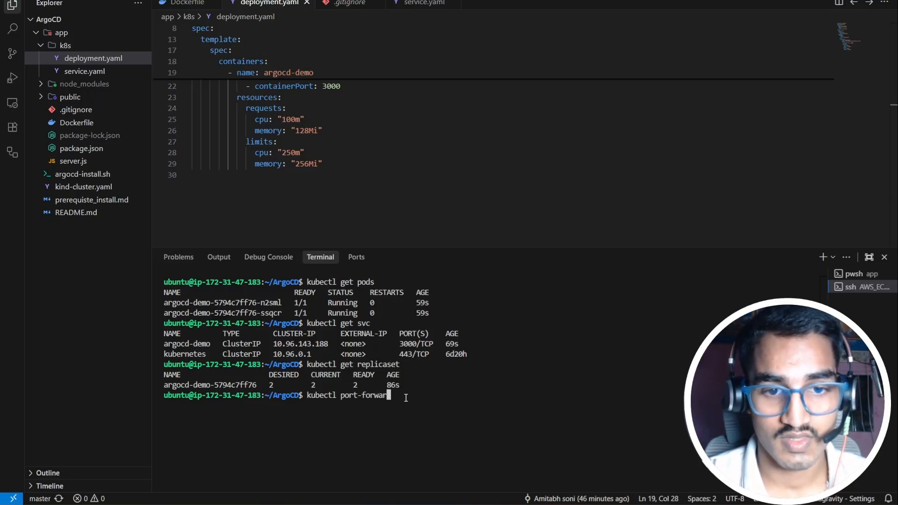
{"action": "type", "text": "d s"}
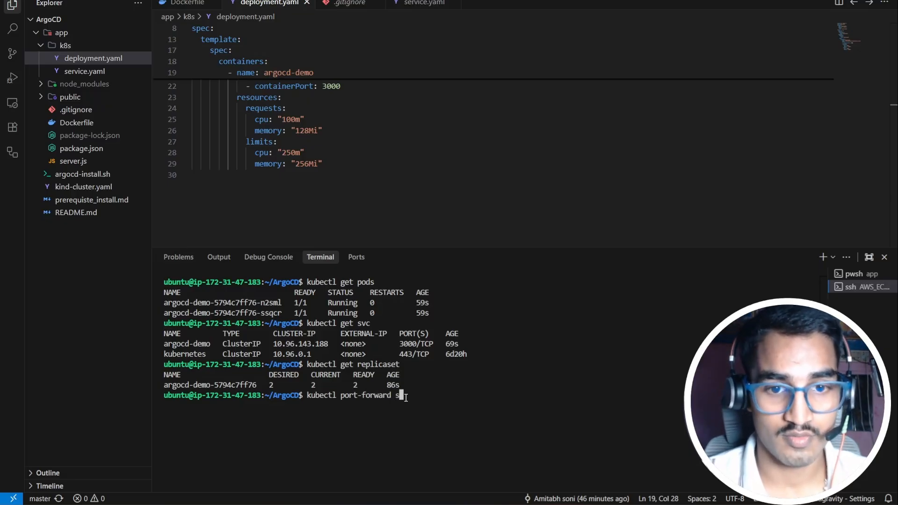
{"action": "type", "text": "vc/arg"}
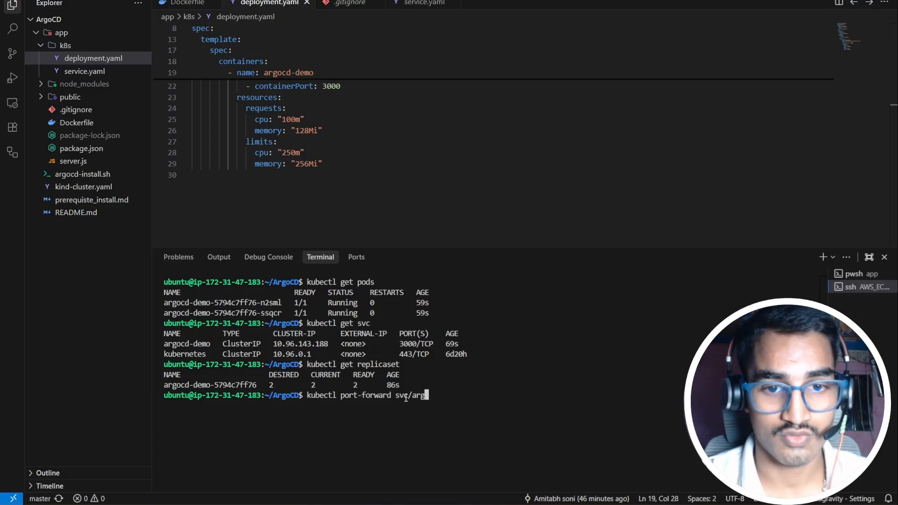
{"action": "type", "text": "ocd-demo"}
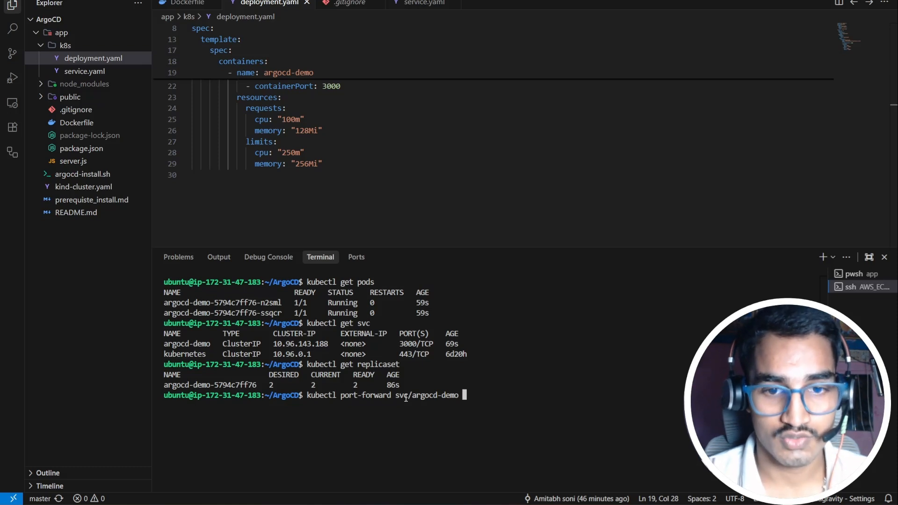
Step: Run 'kubectl port-forward svc/argocd-demo 3000:3000 --address 0.0.0.0 &' in the background
{"action": "type", "text": "300"}
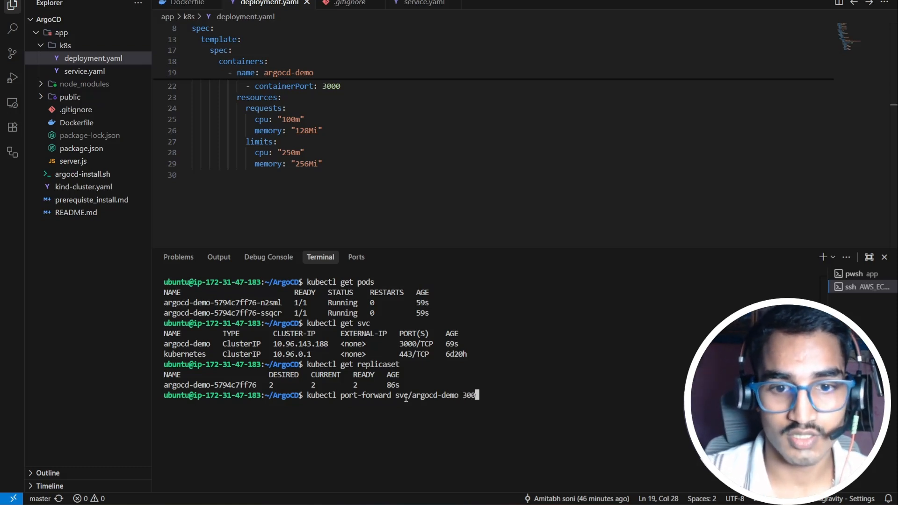
{"action": "type", "text": "0:3000"}
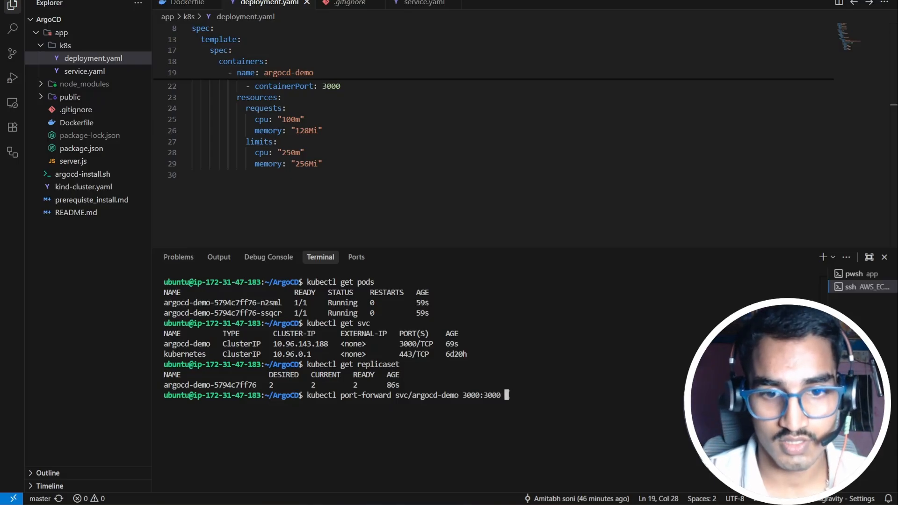
{"action": "type", "text": "-a"}
{"action": "key", "text": "BackSpace"}
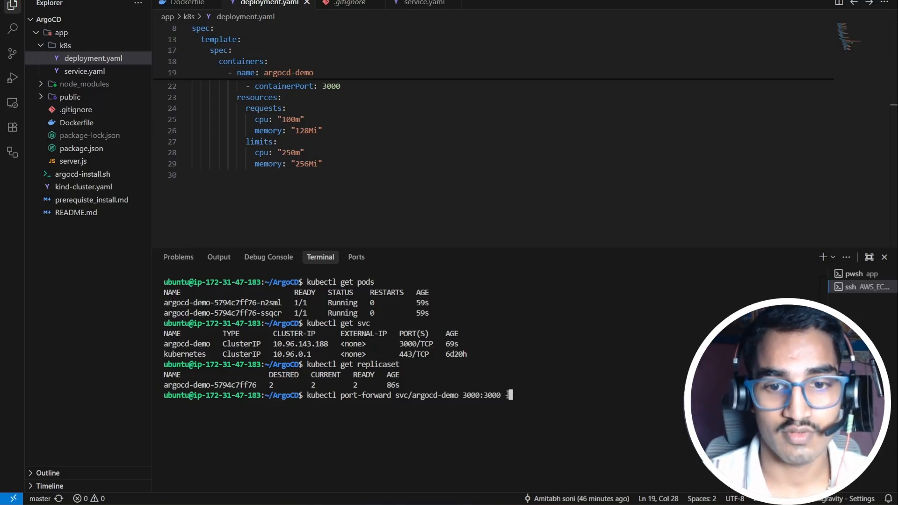
{"action": "type", "text": "--addr"}
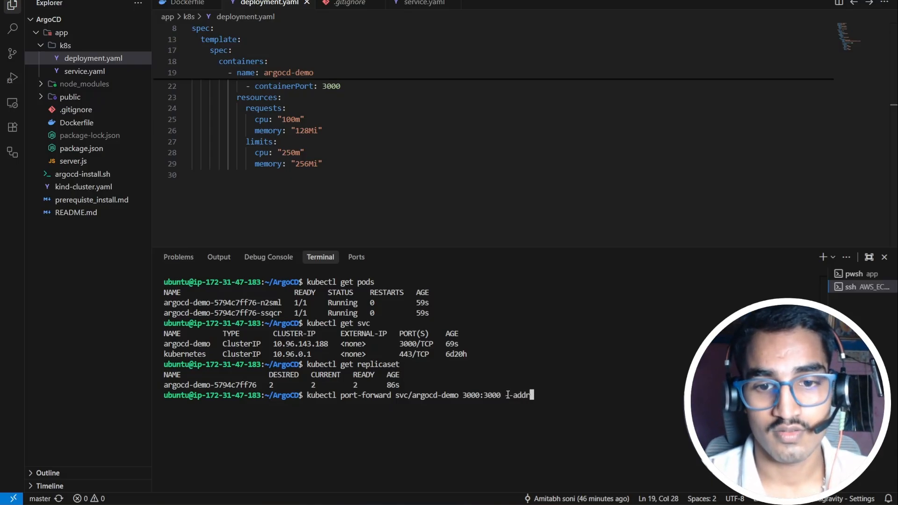
{"action": "type", "text": "ess "}
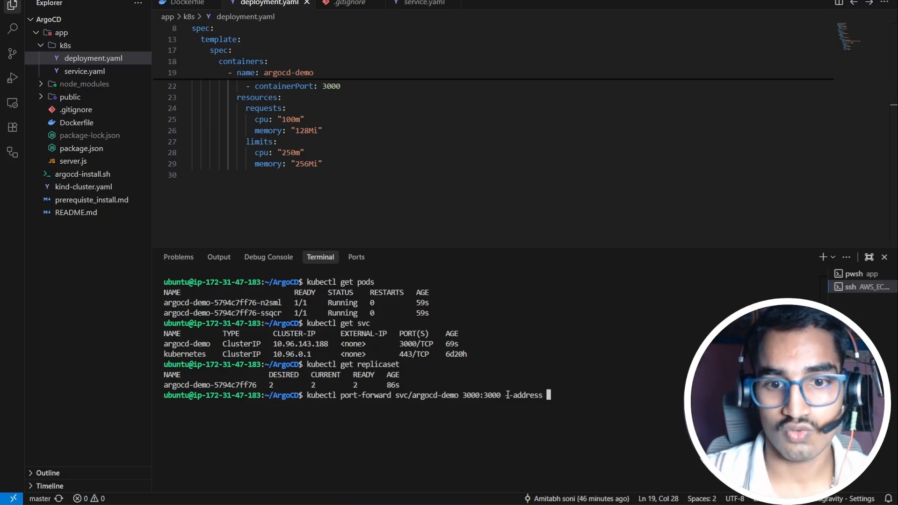
{"action": "type", "text": "0.0.0.0 "}
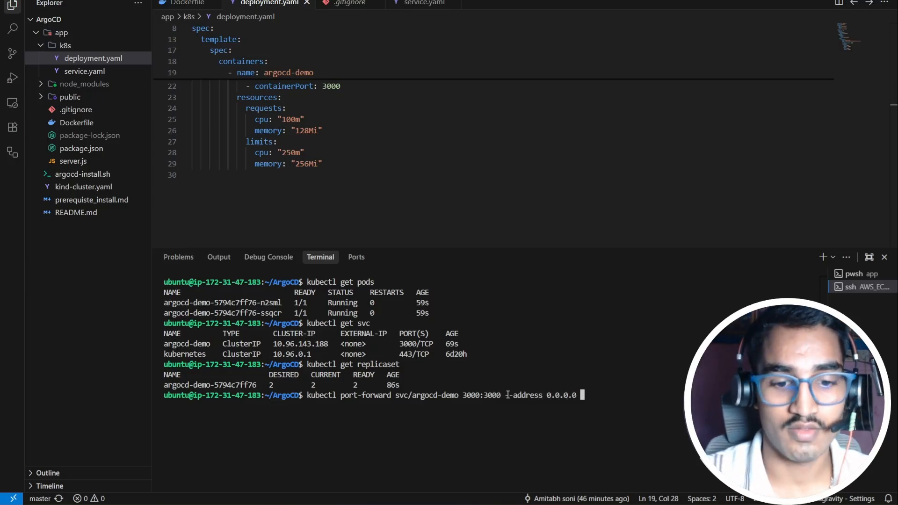
{"action": "type", "text": "&"}
{"action": "key", "text": "Return"}
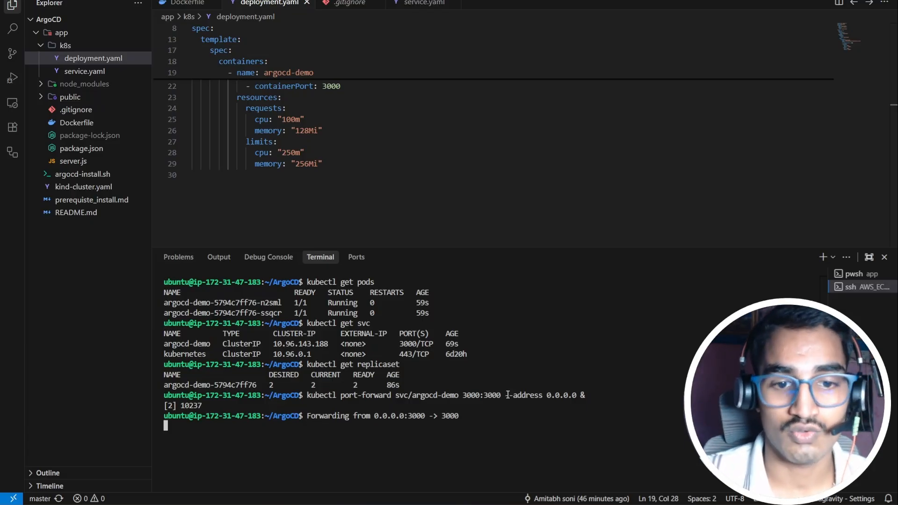
{"action": "left_click", "coordinate": [458, 503]}
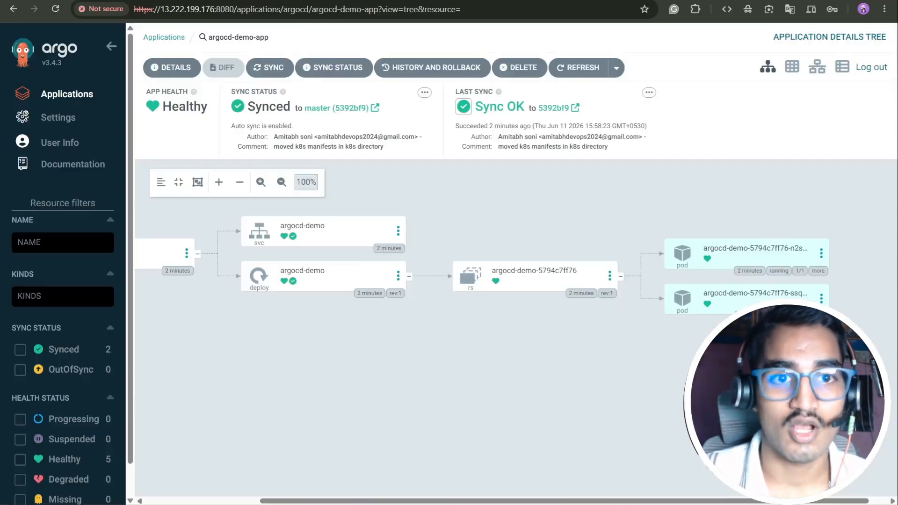
Step: Confirm the security group's port 3000 inbound rule, save it, and copy the instance's public IPv4 address
{"action": "key", "text": "ctrl+Tab"}
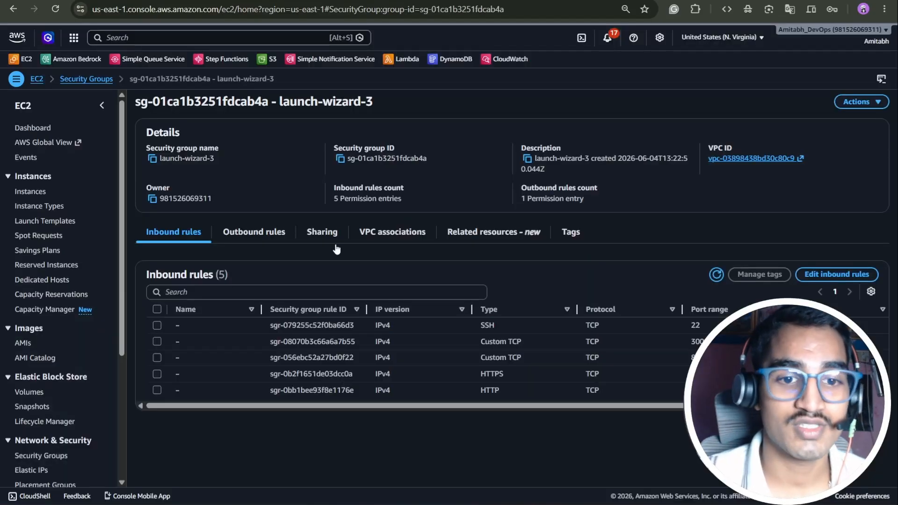
{"action": "left_click", "coordinate": [832, 275]}
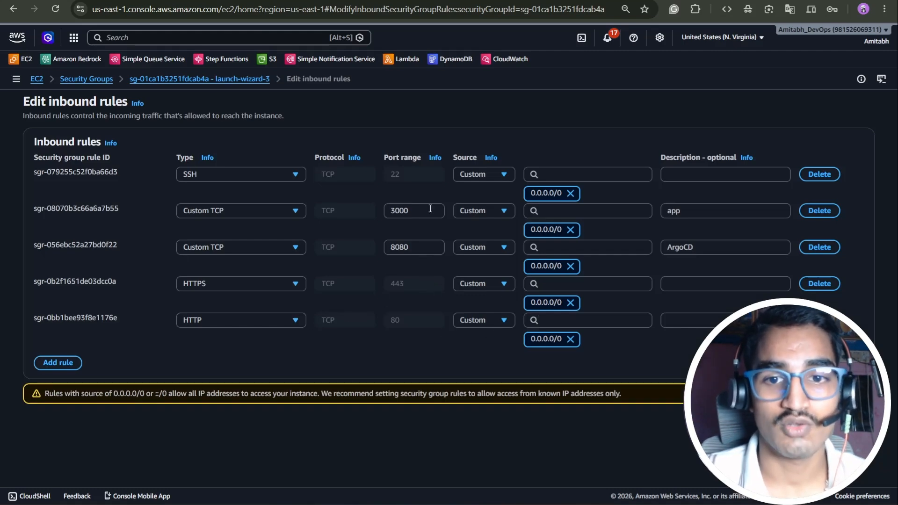
{"action": "left_click", "coordinate": [714, 212]}
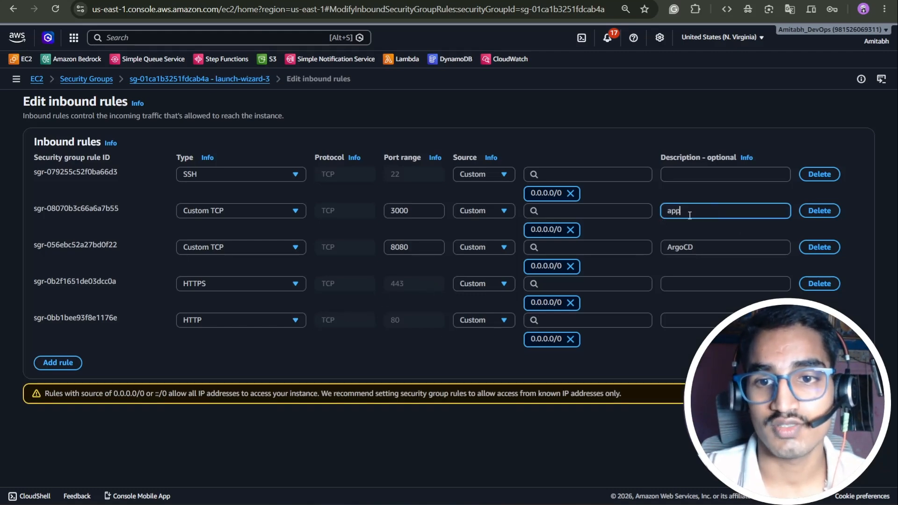
{"action": "left_click", "coordinate": [847, 419]}
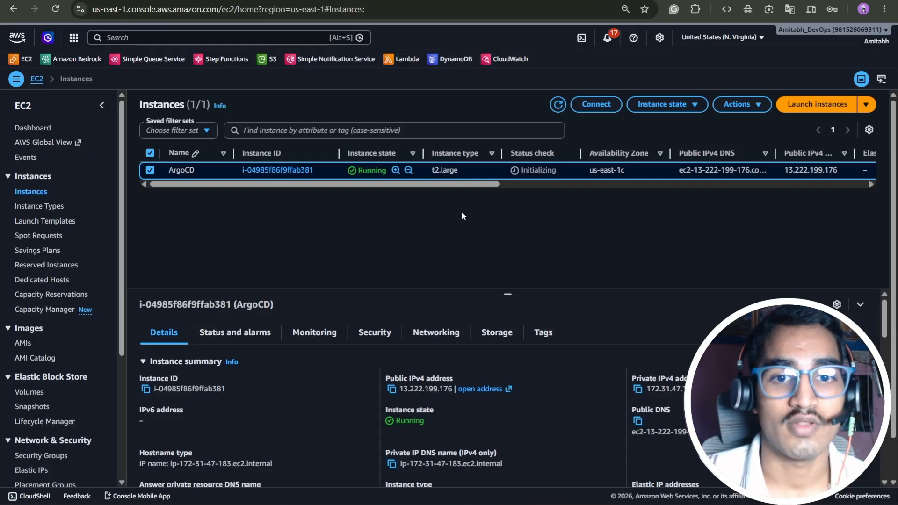
{"action": "left_click", "coordinate": [392, 389]}
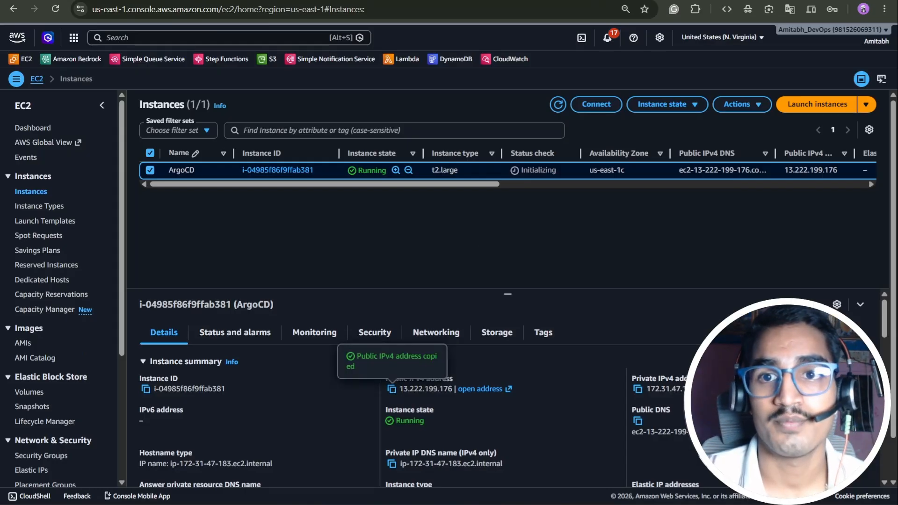
{"action": "key", "text": "ctrl+t"}
{"action": "type", "text": "https:"}
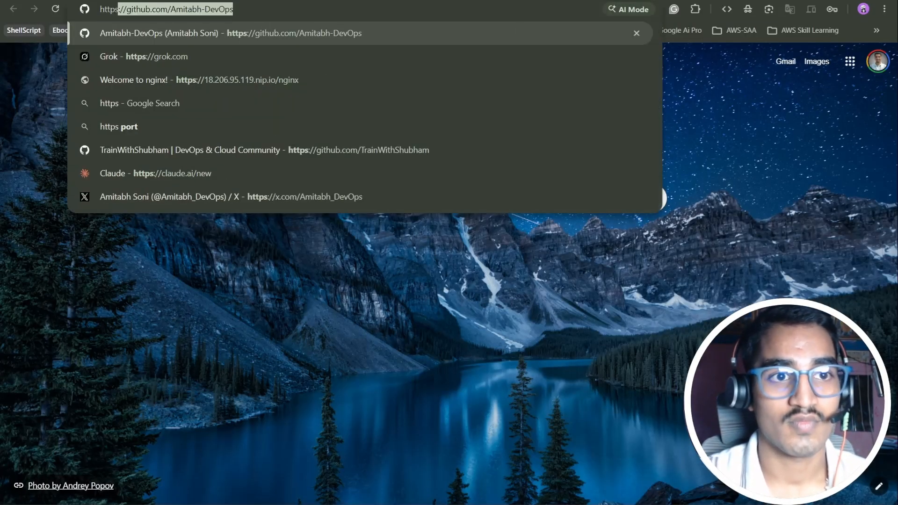
{"action": "key", "text": "BackSpace"}
{"action": "key", "text": "BackSpace"}
{"action": "key", "text": "BackSpace"}
{"action": "type", "text": "://34.243.151.67:3000"}
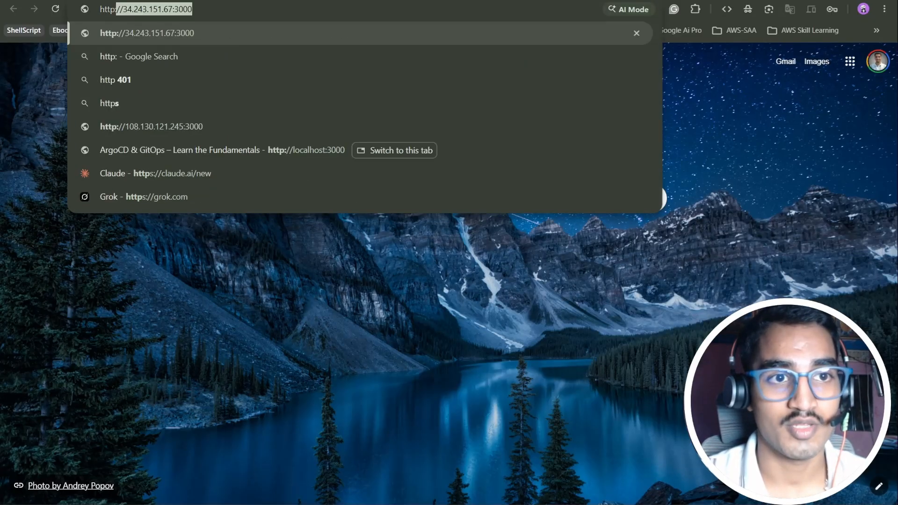
{"action": "key", "text": "ctrl+v"}
{"action": "type", "text": ":"}
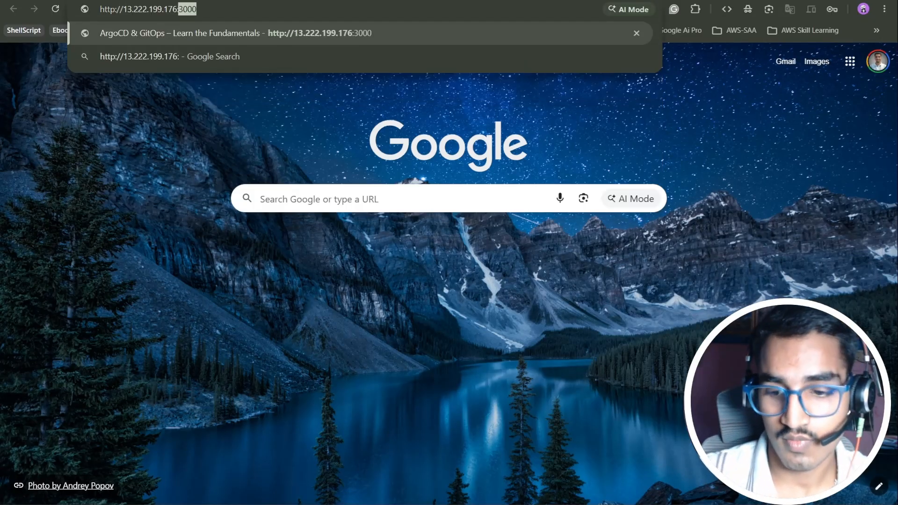
{"action": "type", "text": "300"}
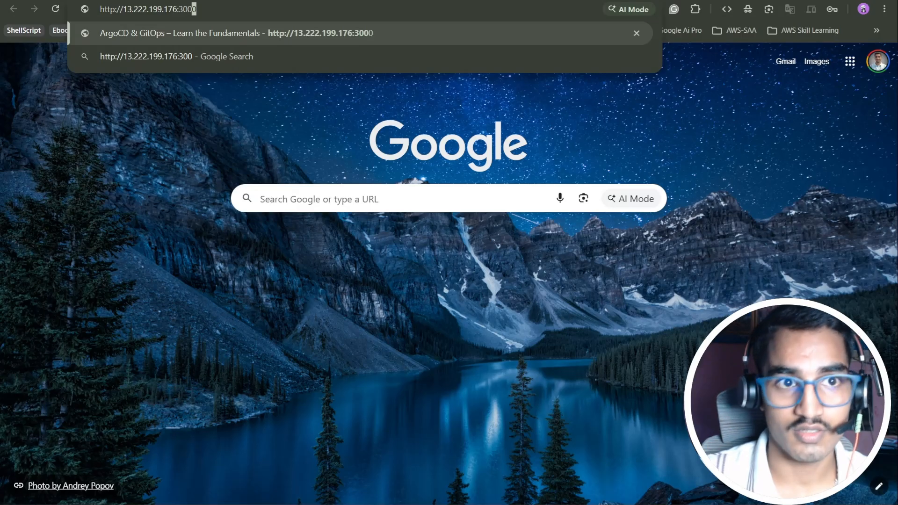
{"action": "type", "text": "0"}
{"action": "key", "text": "Return"}
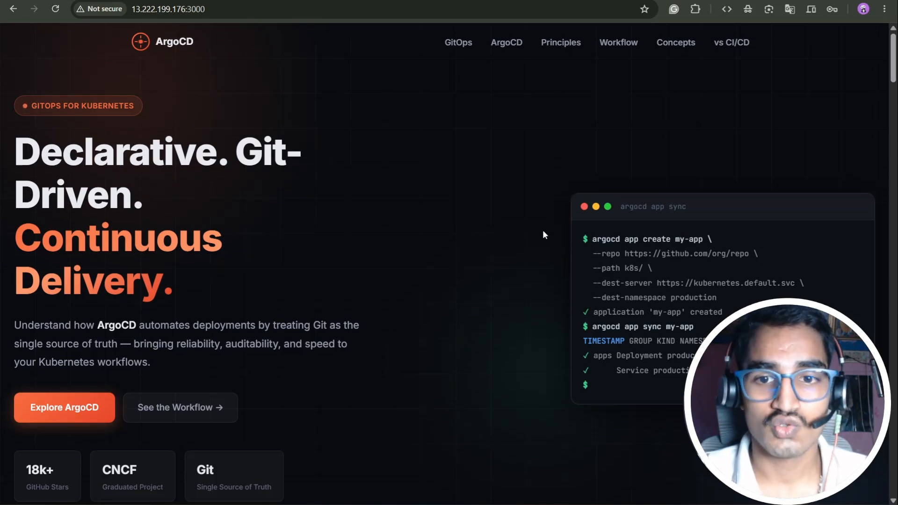
{"action": "scroll", "coordinate": [540, 229], "scroll_direction": "down", "scroll_amount": 10}
{"action": "scroll", "coordinate": [539, 218], "scroll_direction": "down", "scroll_amount": 13}
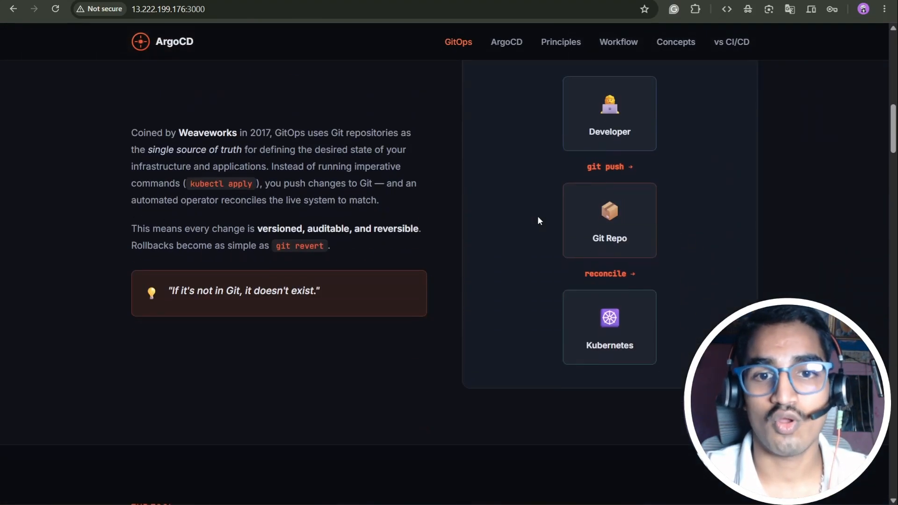
{"action": "scroll", "coordinate": [544, 218], "scroll_direction": "down", "scroll_amount": 8}
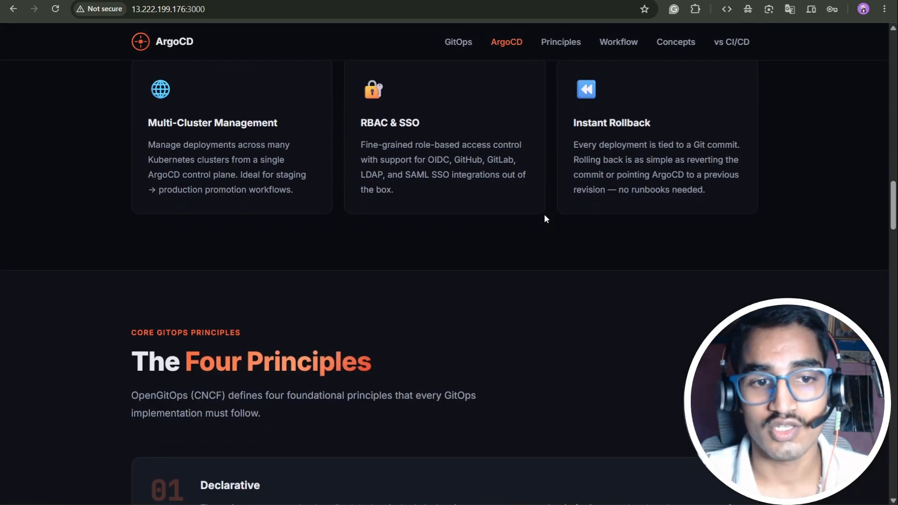
{"action": "scroll", "coordinate": [543, 218], "scroll_direction": "down", "scroll_amount": 10}
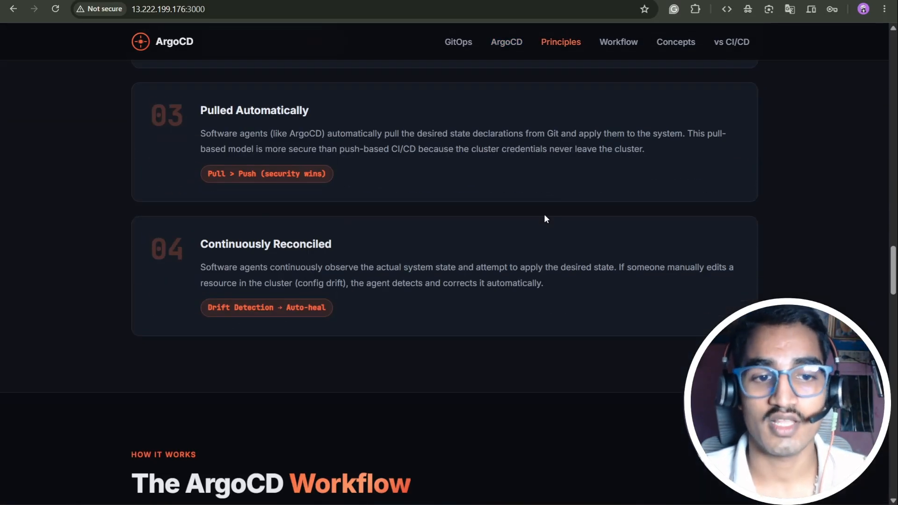
{"action": "scroll", "coordinate": [544, 219], "scroll_direction": "down", "scroll_amount": 15}
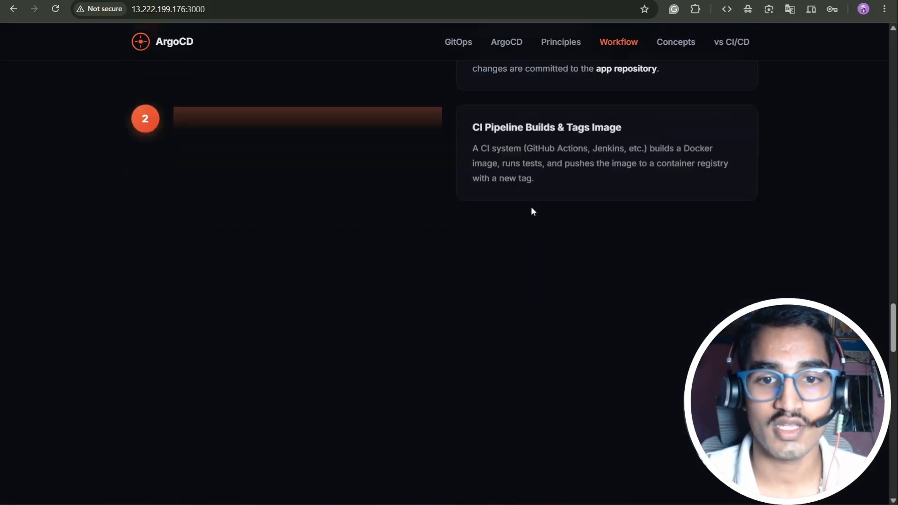
{"action": "scroll", "coordinate": [532, 207], "scroll_direction": "down", "scroll_amount": 20}
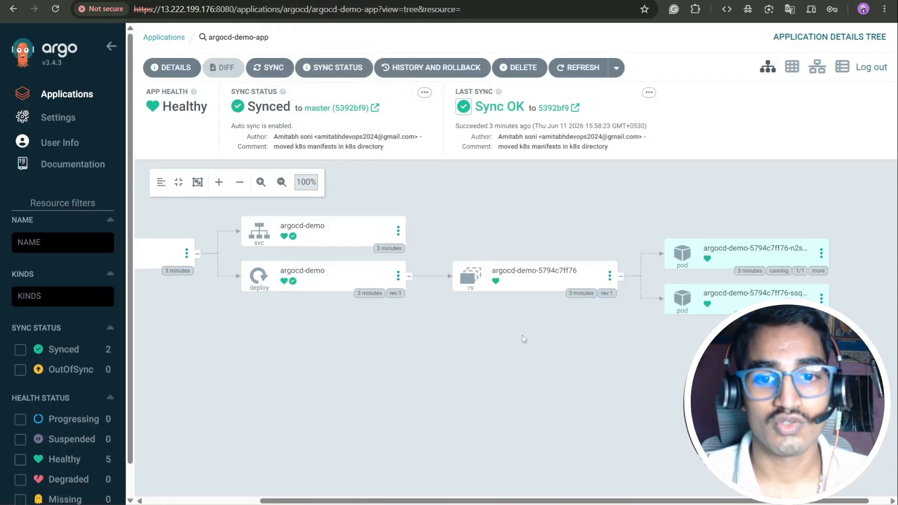
{"action": "left_click_drag", "start_coordinate": [557, 502], "coordinate": [446, 441]}
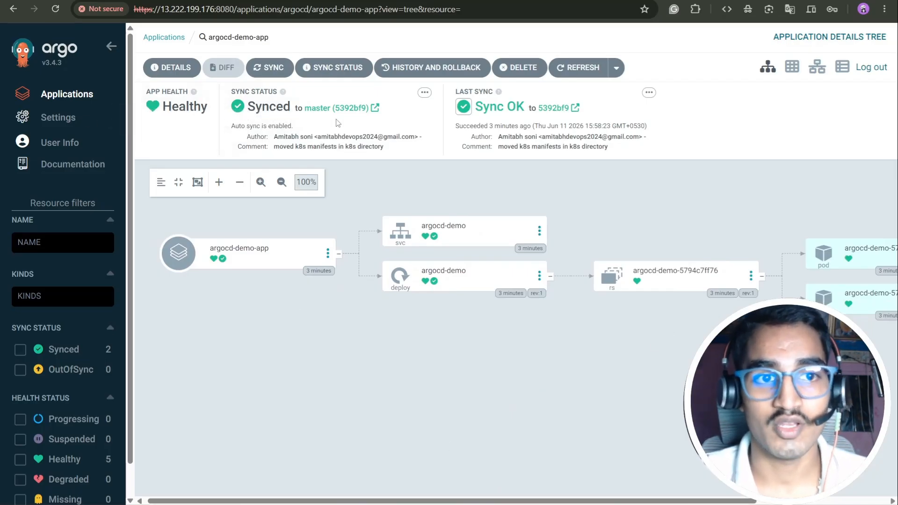
{"action": "left_click", "coordinate": [171, 67]}
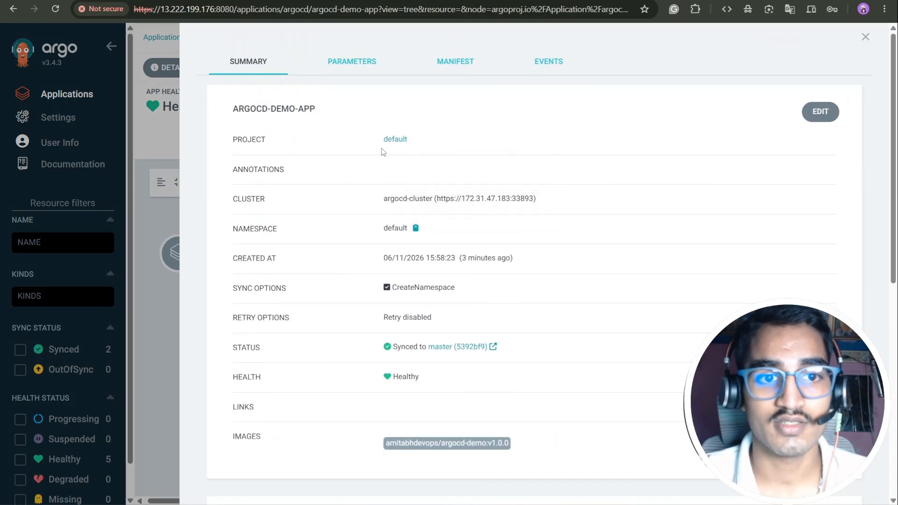
{"action": "left_click_drag", "start_coordinate": [549, 201], "coordinate": [374, 209]}
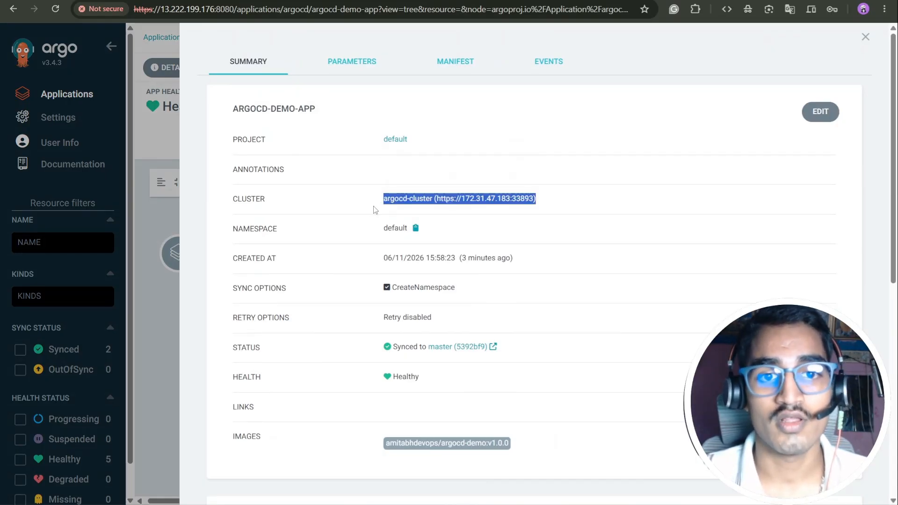
{"action": "left_click", "coordinate": [416, 231]}
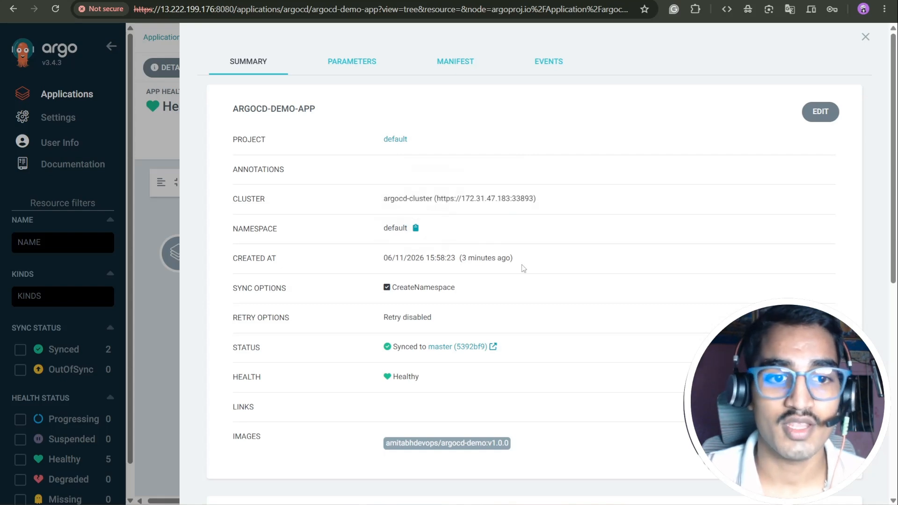
{"action": "scroll", "coordinate": [484, 262], "scroll_direction": "down", "scroll_amount": 3}
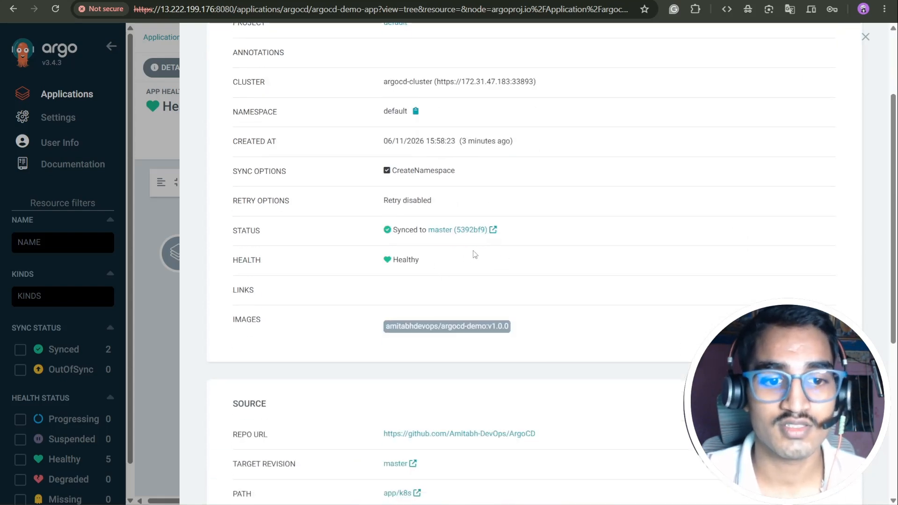
{"action": "scroll", "coordinate": [486, 250], "scroll_direction": "down", "scroll_amount": 5}
{"action": "scroll", "coordinate": [520, 232], "scroll_direction": "down", "scroll_amount": 1}
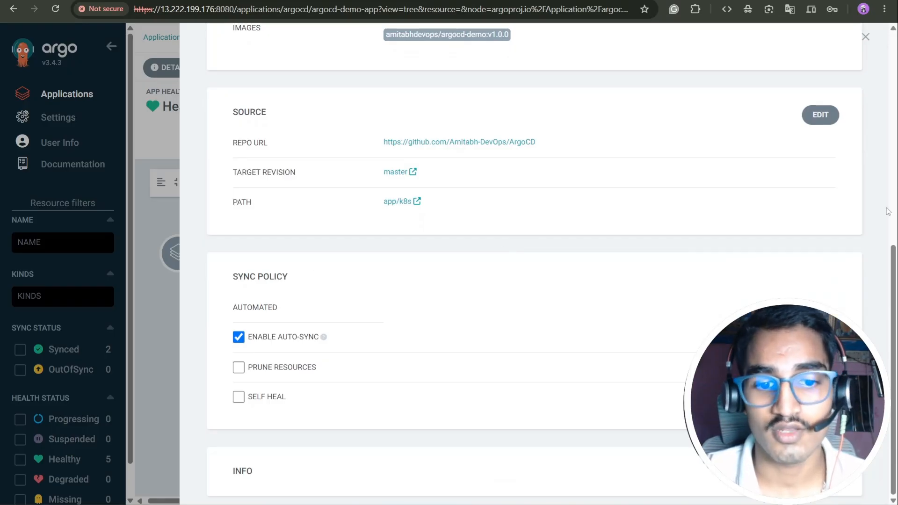
{"action": "left_click", "coordinate": [865, 37]}
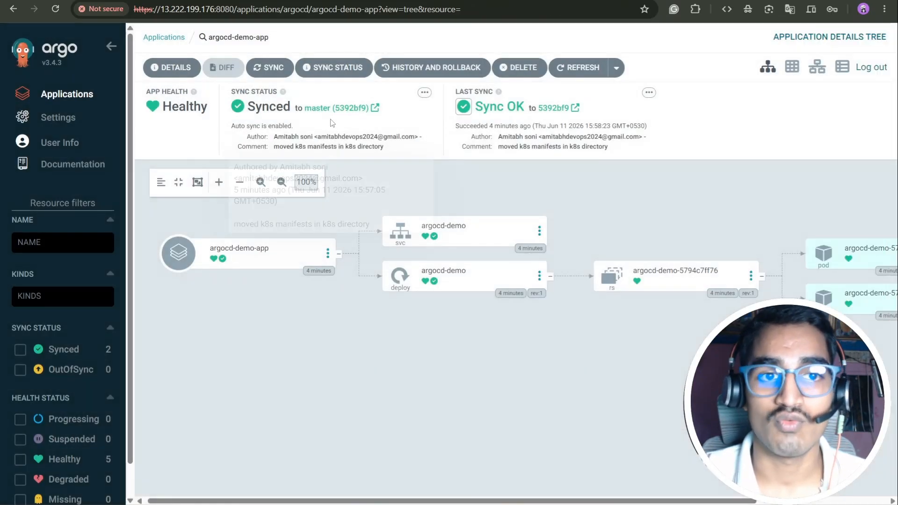
{"action": "left_click", "coordinate": [172, 67]}
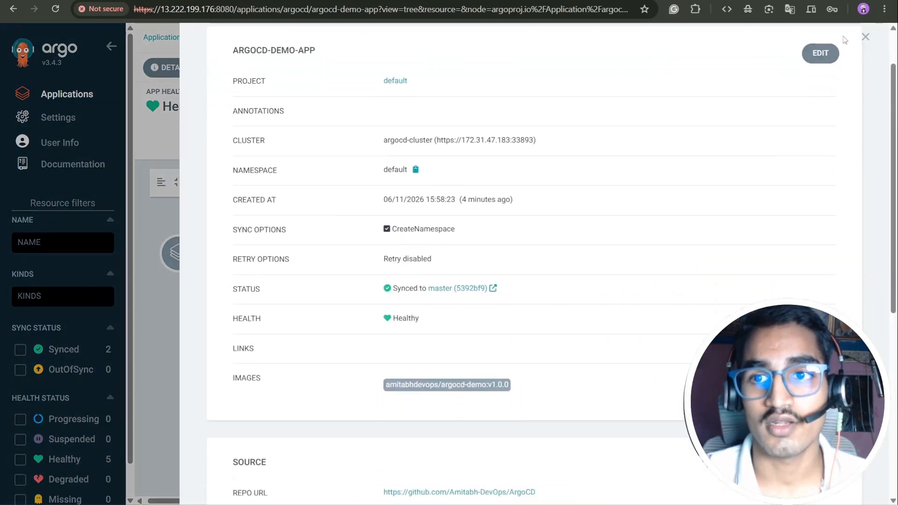
{"action": "left_click", "coordinate": [865, 36]}
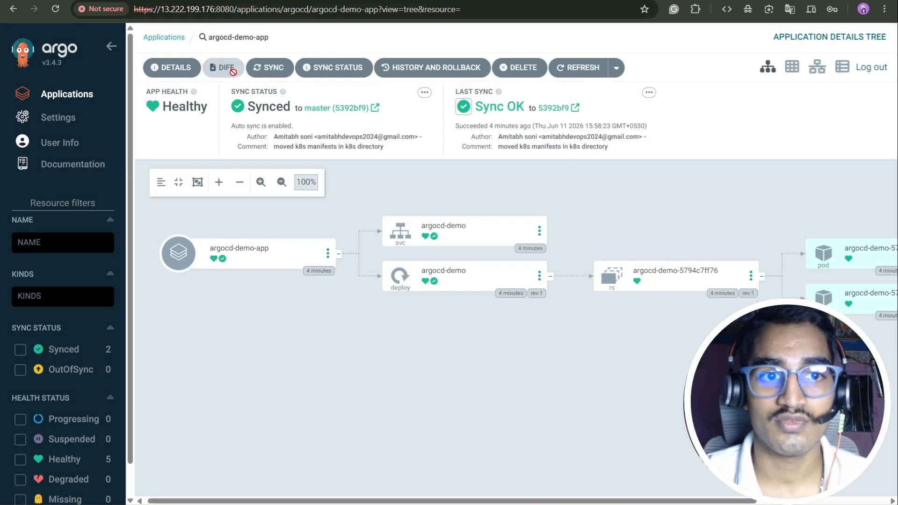
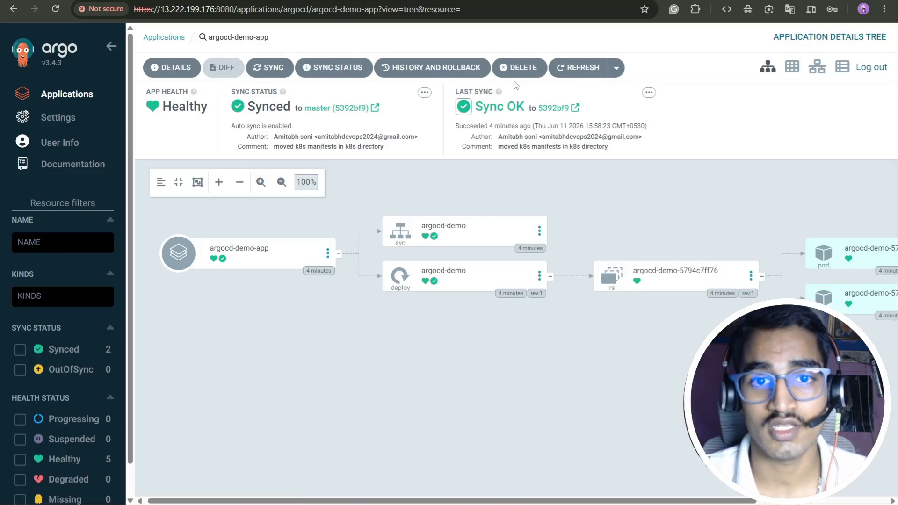
Step: Review the last sync and deployment history source parameters, then show pods grouped by worker node
{"action": "left_click", "coordinate": [511, 101]}
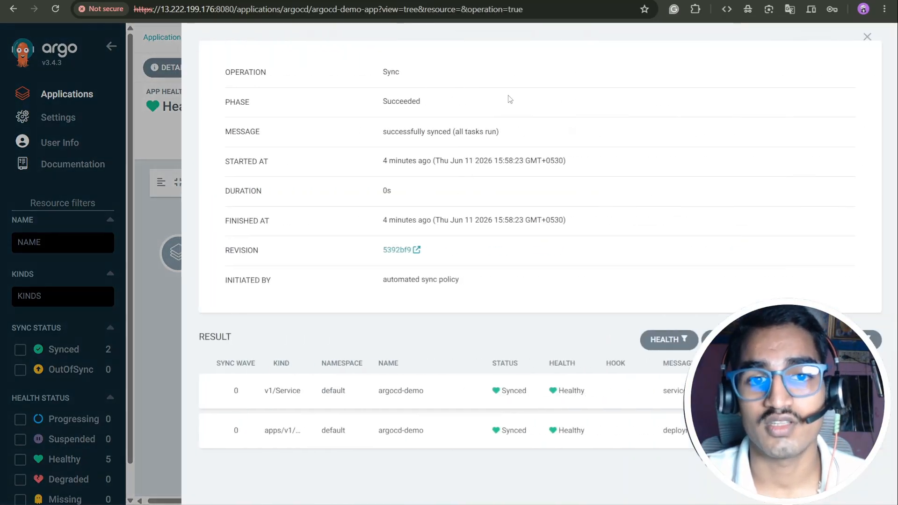
{"action": "left_click", "coordinate": [866, 37]}
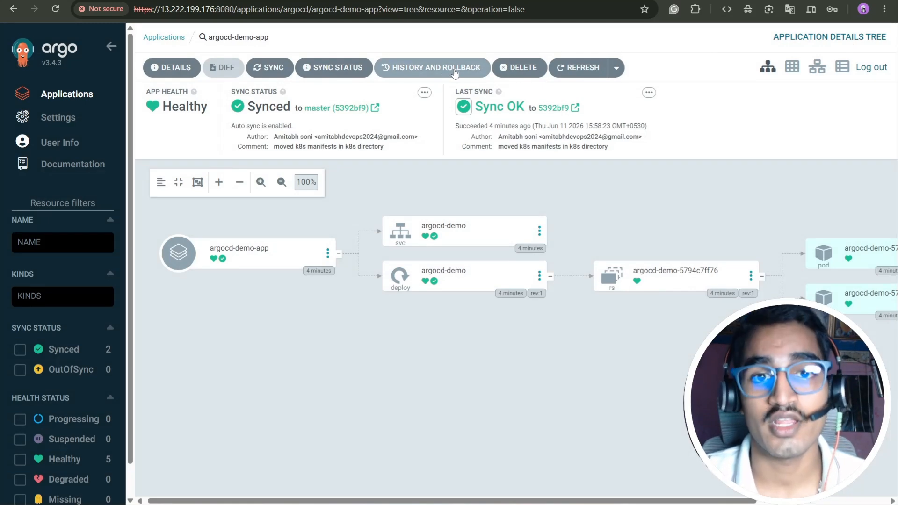
{"action": "left_click", "coordinate": [455, 70]}
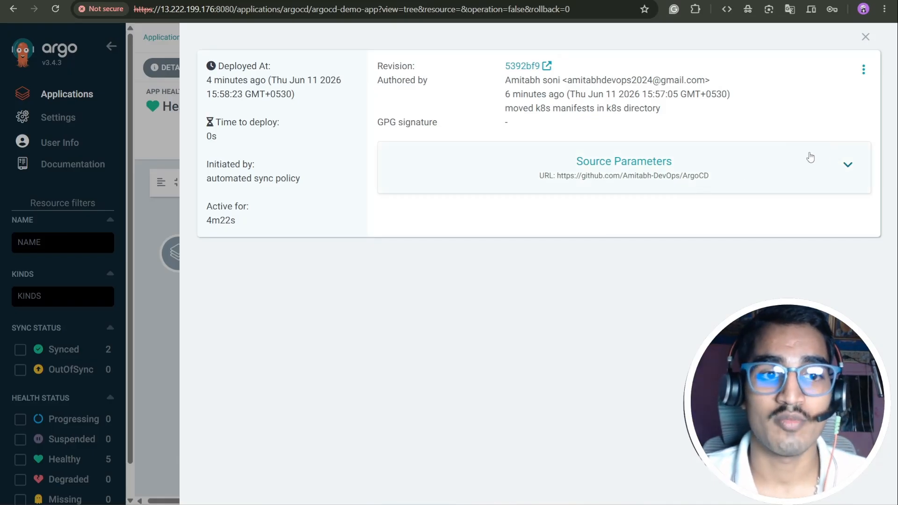
{"action": "left_click", "coordinate": [841, 165]}
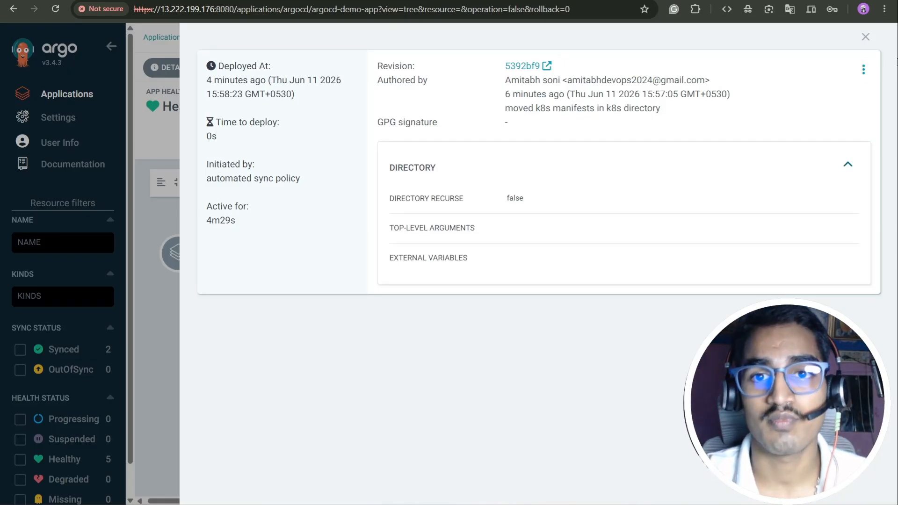
{"action": "left_click", "coordinate": [866, 37]}
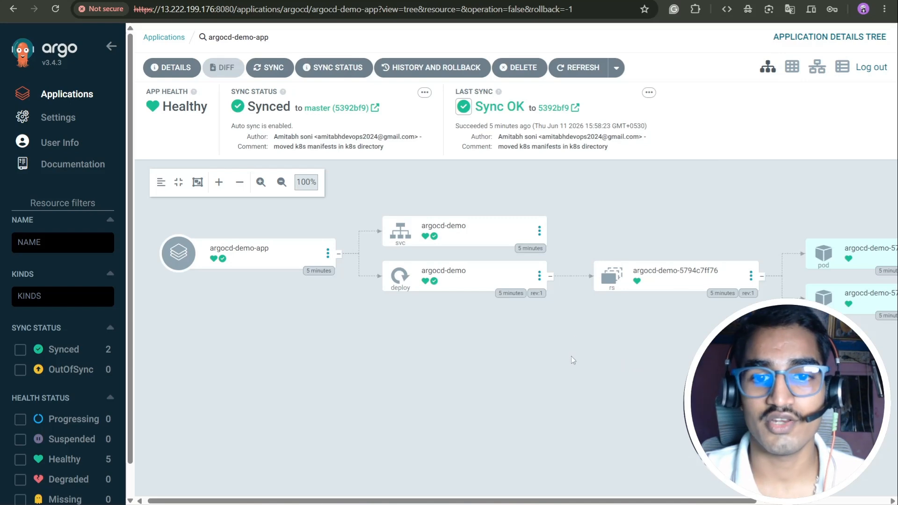
{"action": "left_click", "coordinate": [791, 67]}
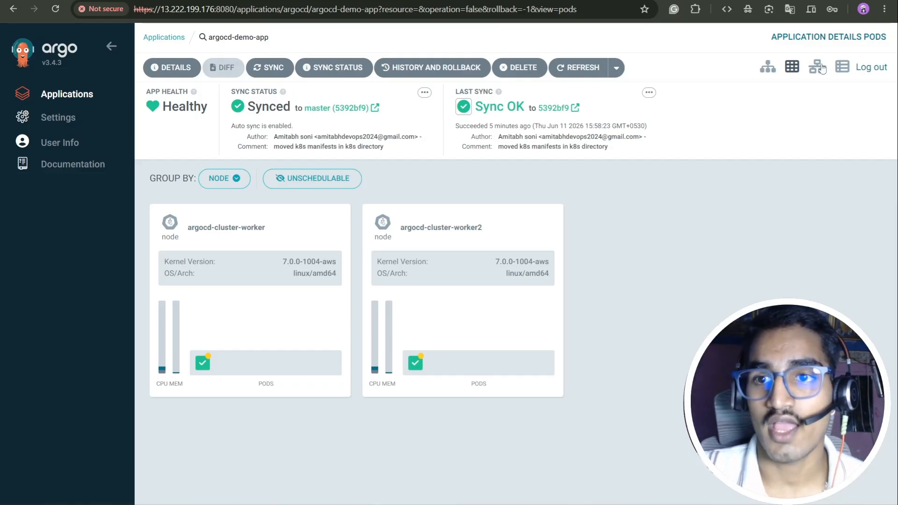
Step: Show argocd-demo-app's resources as a network graph, then as a list of five resources
{"action": "left_click_drag", "start_coordinate": [820, 66], "coordinate": [818, 129]}
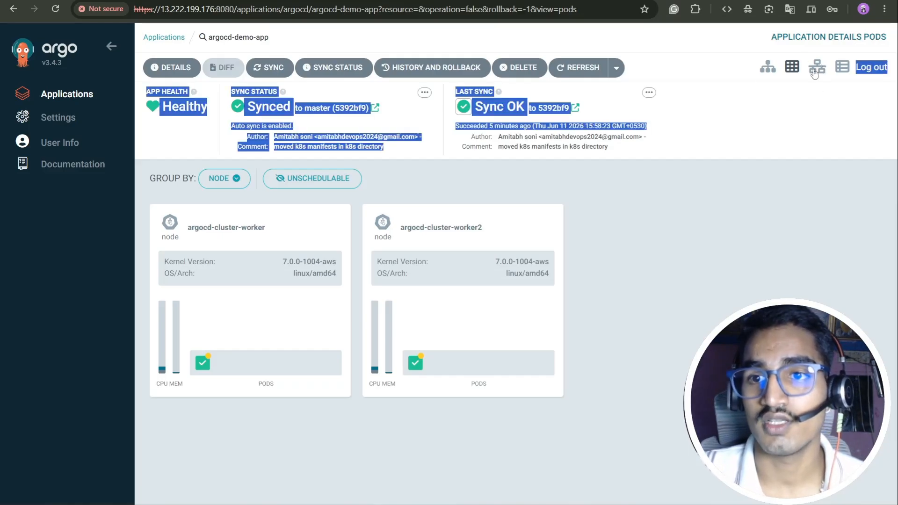
{"action": "left_click", "coordinate": [816, 67]}
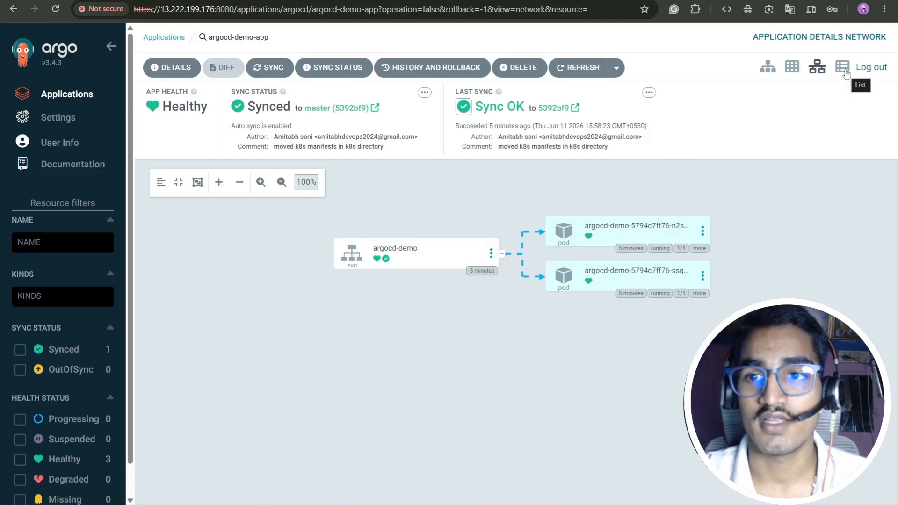
{"action": "left_click", "coordinate": [841, 67]}
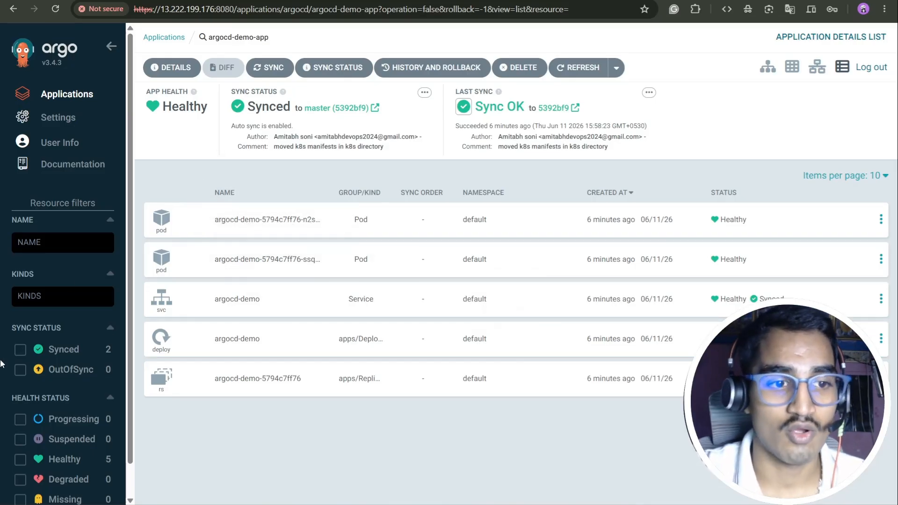
Step: Filter the resource list by the name argocd-demo, then clear that name filter
{"action": "scroll", "coordinate": [44, 213], "scroll_direction": "down", "scroll_amount": 2}
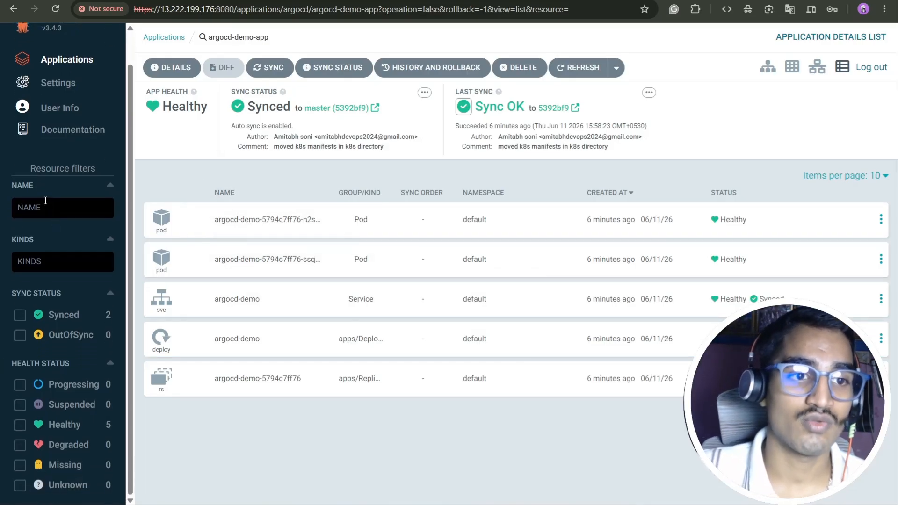
{"action": "left_click", "coordinate": [43, 212]}
{"action": "type", "text": "argocd"}
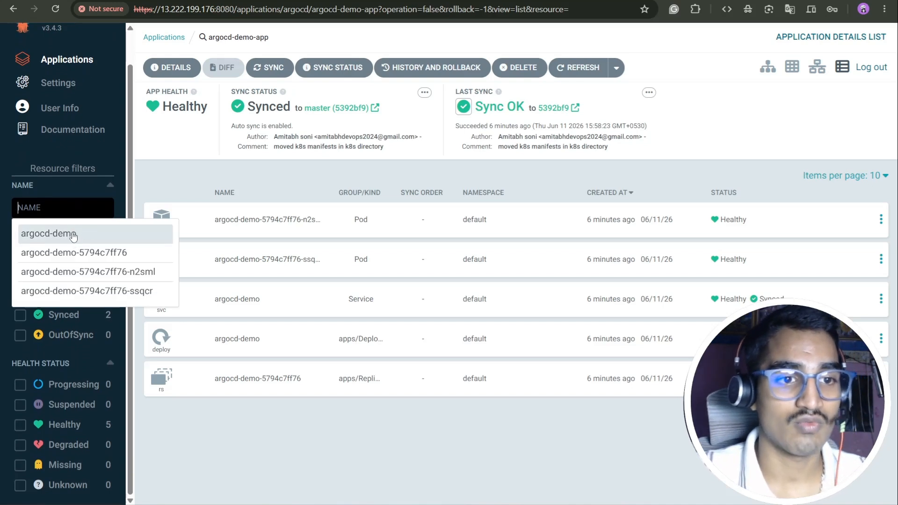
{"action": "left_click", "coordinate": [23, 234]}
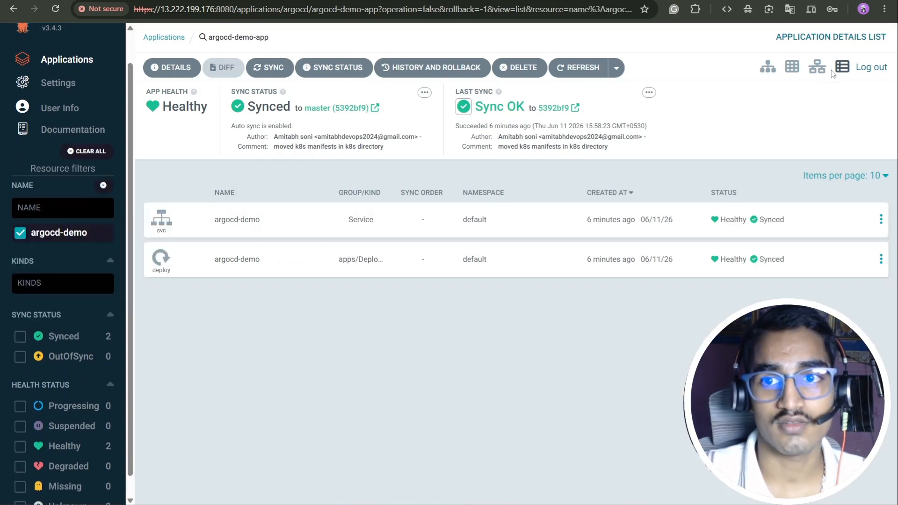
{"action": "left_click", "coordinate": [70, 231]}
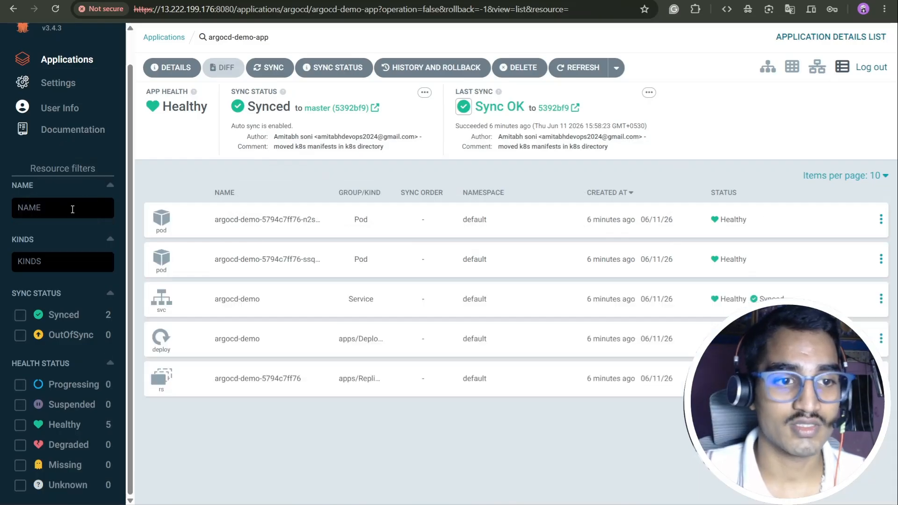
Step: Filter resources by Deployment kind and Synced/OutOfSync status, then return to the Applications overview
{"action": "left_click", "coordinate": [57, 258]}
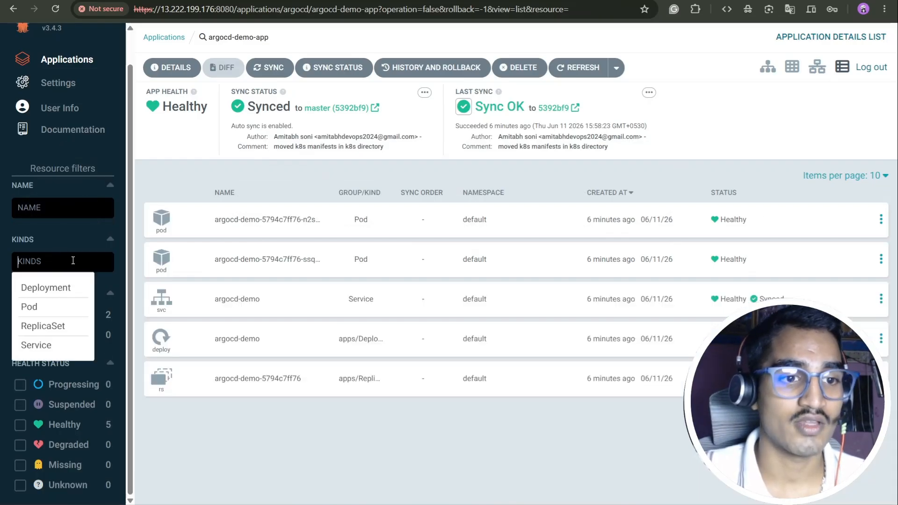
{"action": "left_click", "coordinate": [50, 295]}
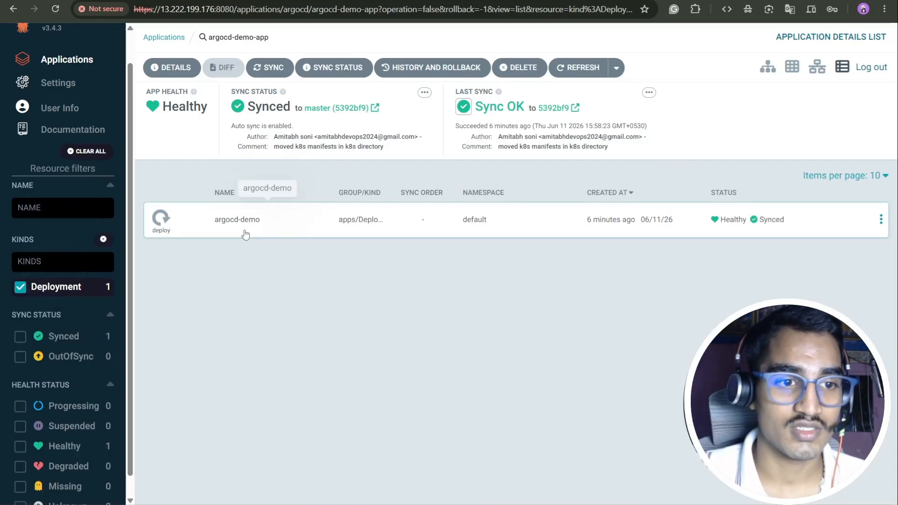
{"action": "scroll", "coordinate": [32, 320], "scroll_direction": "down", "scroll_amount": 1}
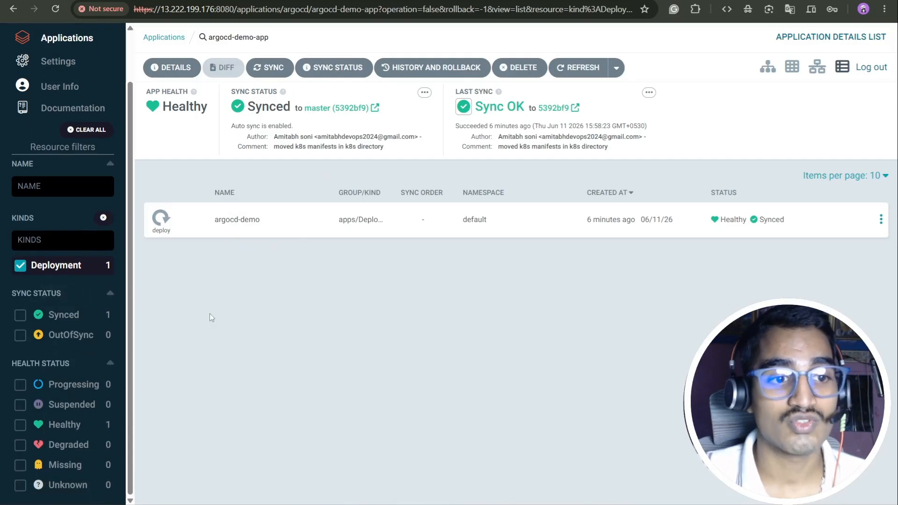
{"action": "left_click", "coordinate": [21, 317]}
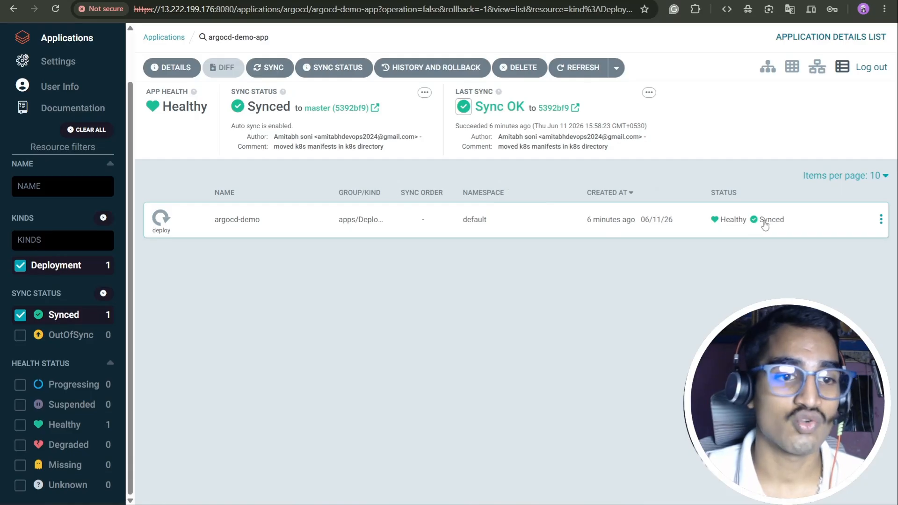
{"action": "left_click", "coordinate": [21, 336]}
{"action": "left_click", "coordinate": [20, 316]}
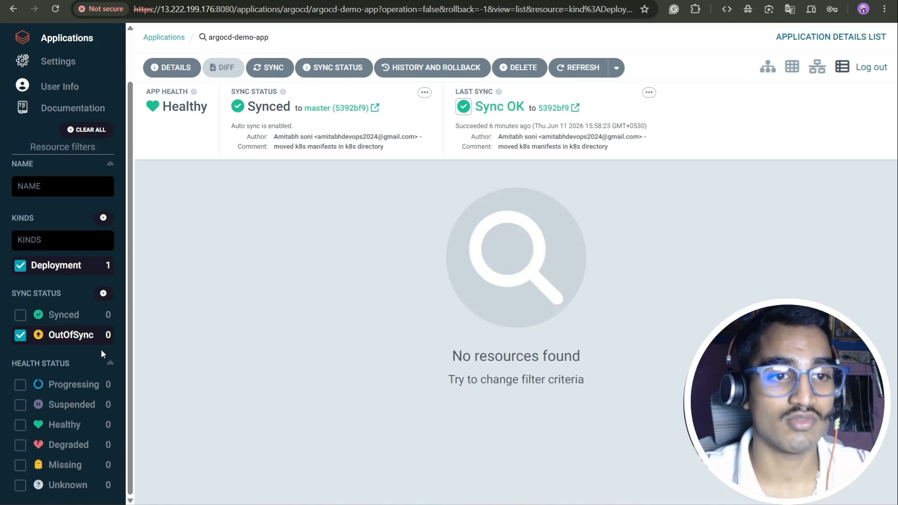
{"action": "left_click", "coordinate": [40, 38]}
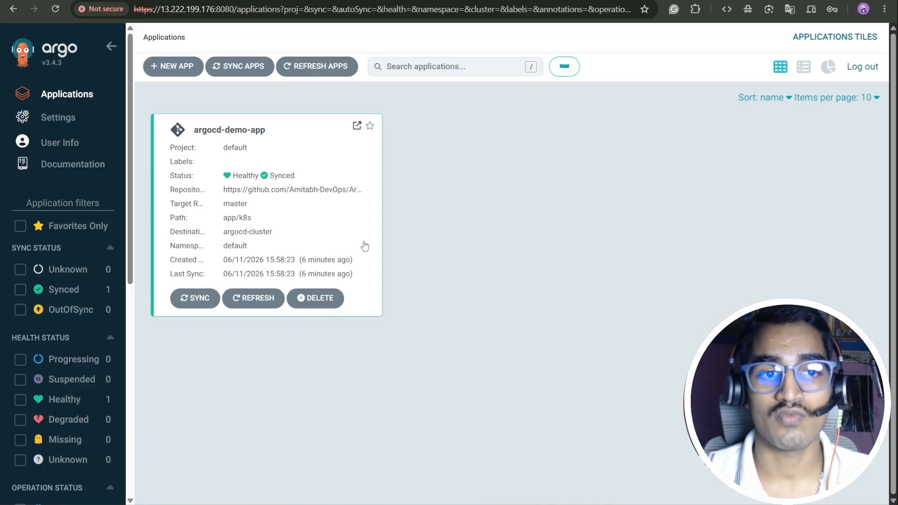
{"action": "left_click", "coordinate": [175, 66]}
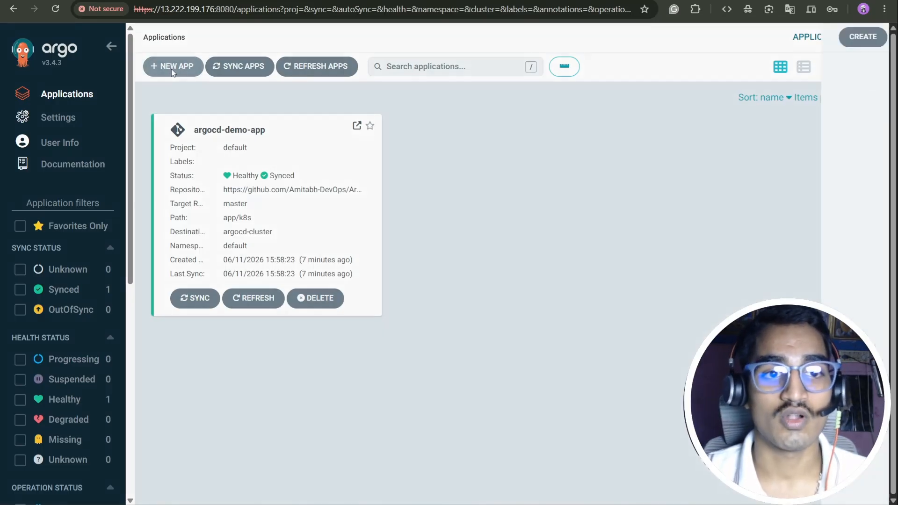
{"action": "scroll", "coordinate": [262, 196], "scroll_direction": "down", "scroll_amount": 3}
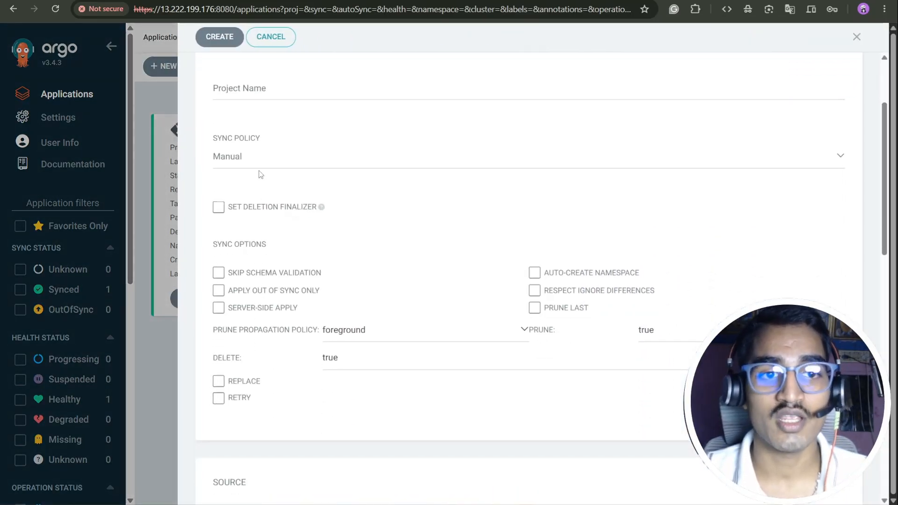
{"action": "scroll", "coordinate": [328, 243], "scroll_direction": "down", "scroll_amount": 3}
{"action": "scroll", "coordinate": [311, 315], "scroll_direction": "down", "scroll_amount": 4}
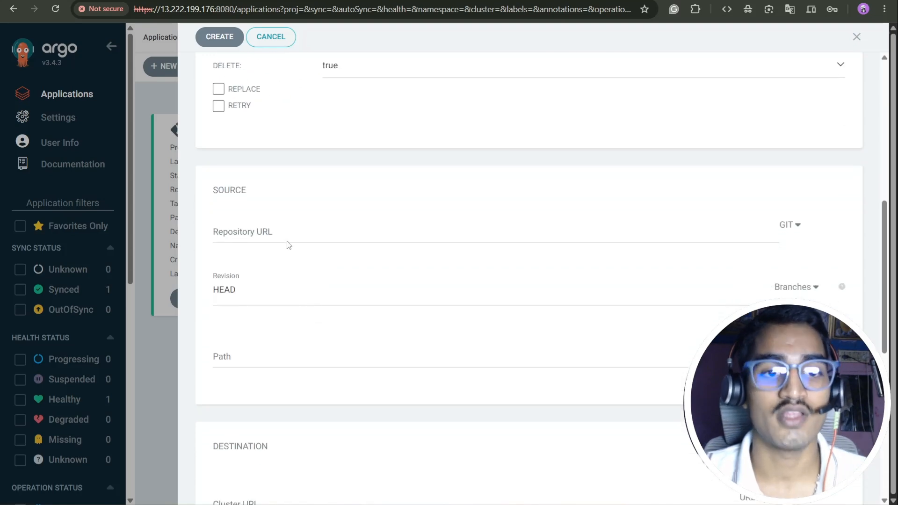
{"action": "scroll", "coordinate": [292, 304], "scroll_direction": "down", "scroll_amount": 3}
{"action": "left_click", "coordinate": [270, 38]}
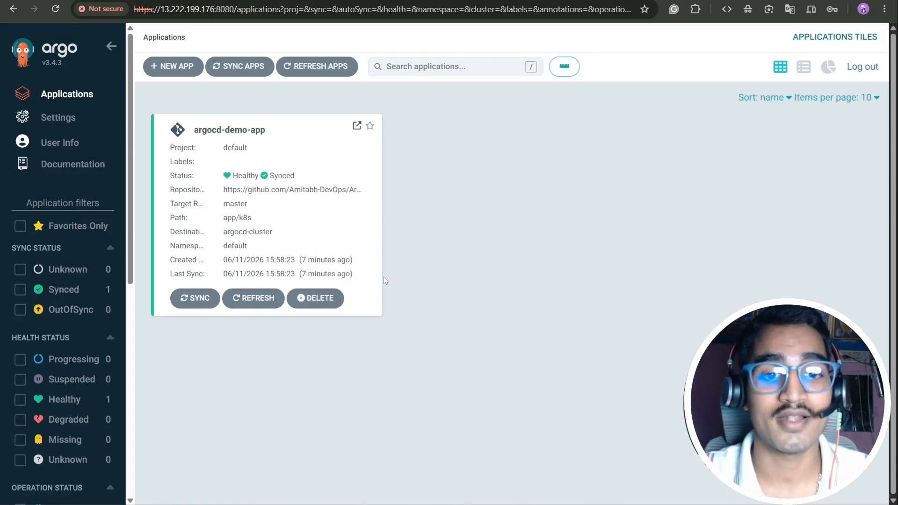
Step: Delete argocd-demo-app, pasting its name into the confirmation field and keeping Foreground propagation
{"action": "left_click", "coordinate": [330, 303]}
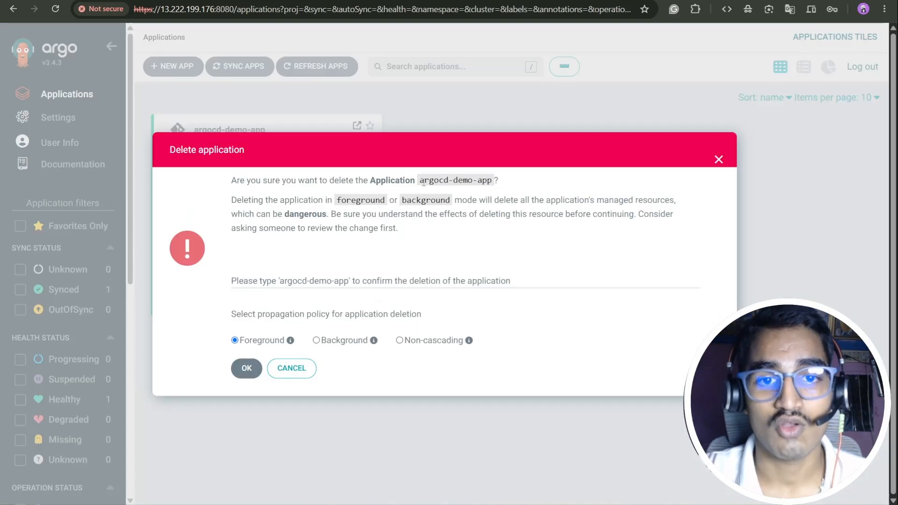
{"action": "left_click_drag", "start_coordinate": [420, 181], "coordinate": [496, 183]}
{"action": "key", "text": "ctrl+c"}
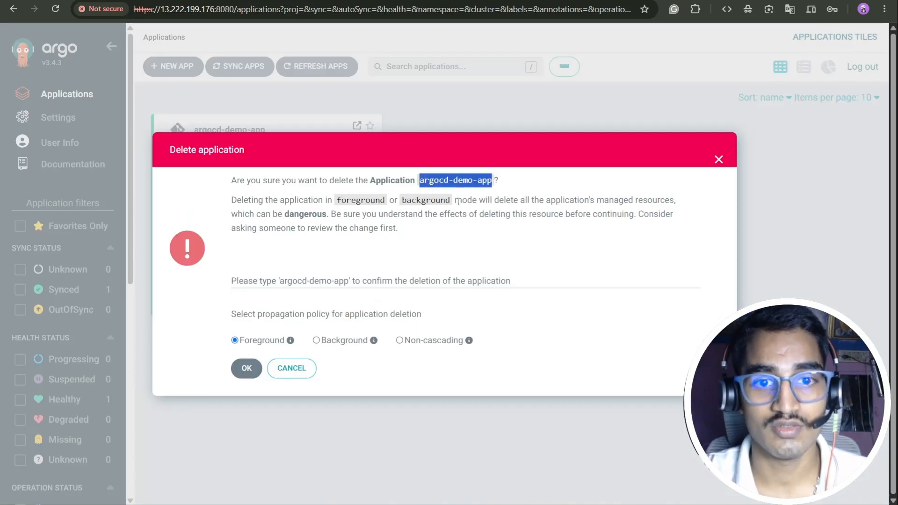
{"action": "left_click", "coordinate": [284, 276]}
{"action": "key", "text": "ctrl+v"}
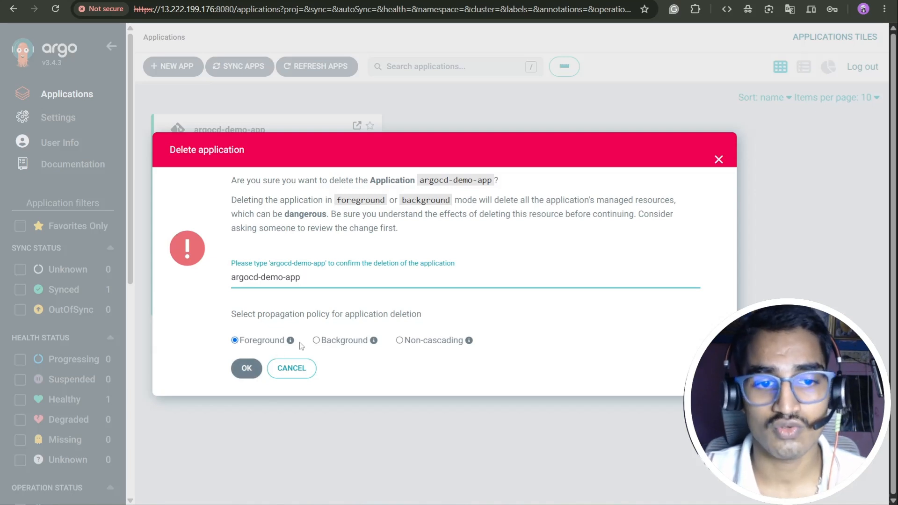
{"action": "left_click", "coordinate": [247, 368]}
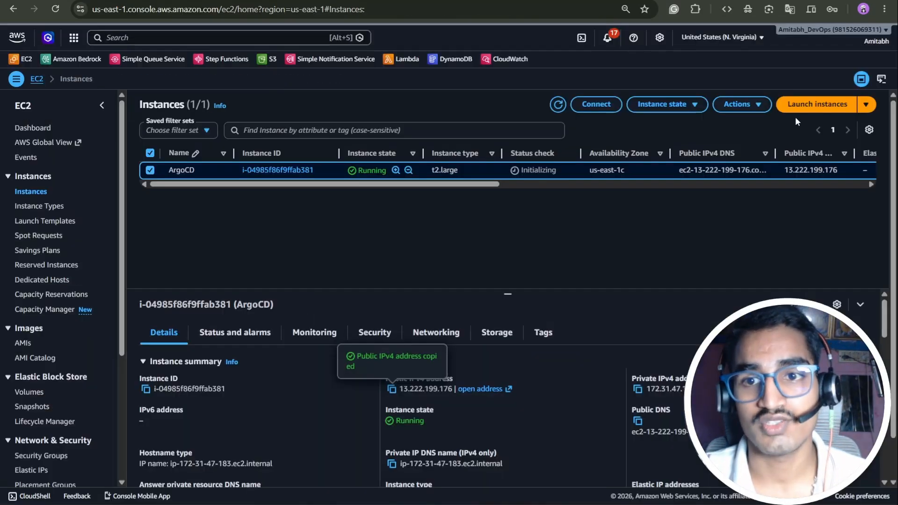
Step: Stop the ArgoCD EC2 instance through Instance state and confirm the Stop dialog
{"action": "left_click", "coordinate": [740, 103]}
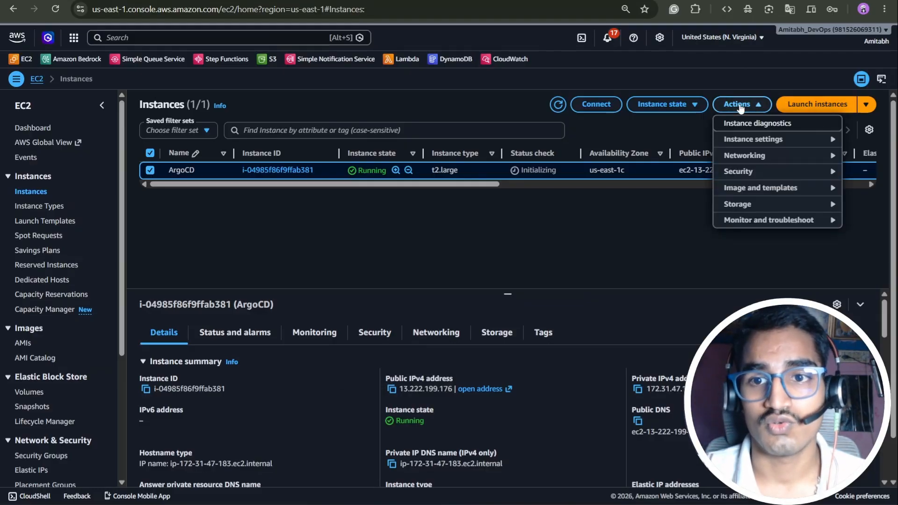
{"action": "left_click", "coordinate": [661, 104]}
{"action": "left_click", "coordinate": [660, 123]}
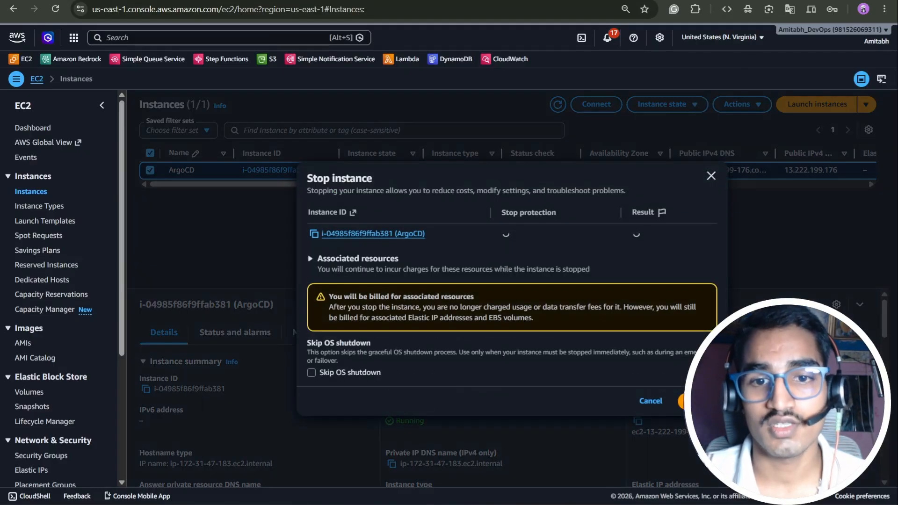
{"action": "left_click", "coordinate": [696, 400]}
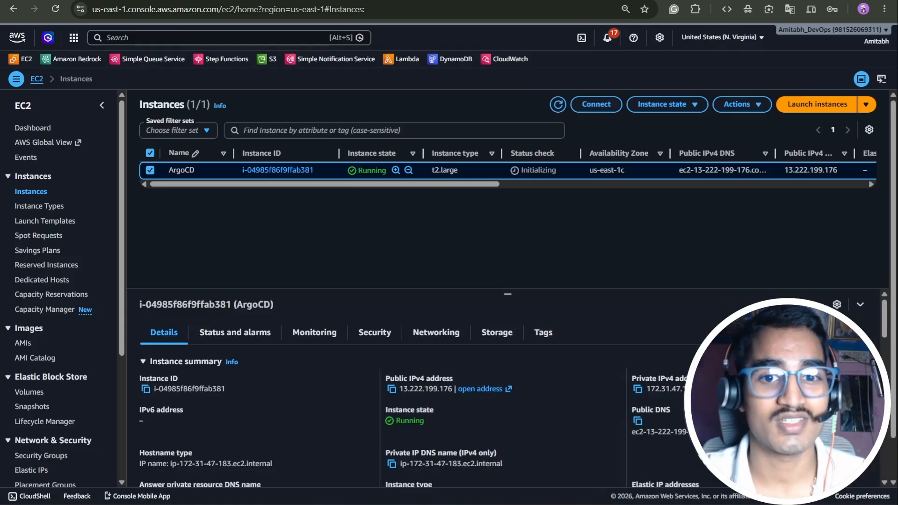